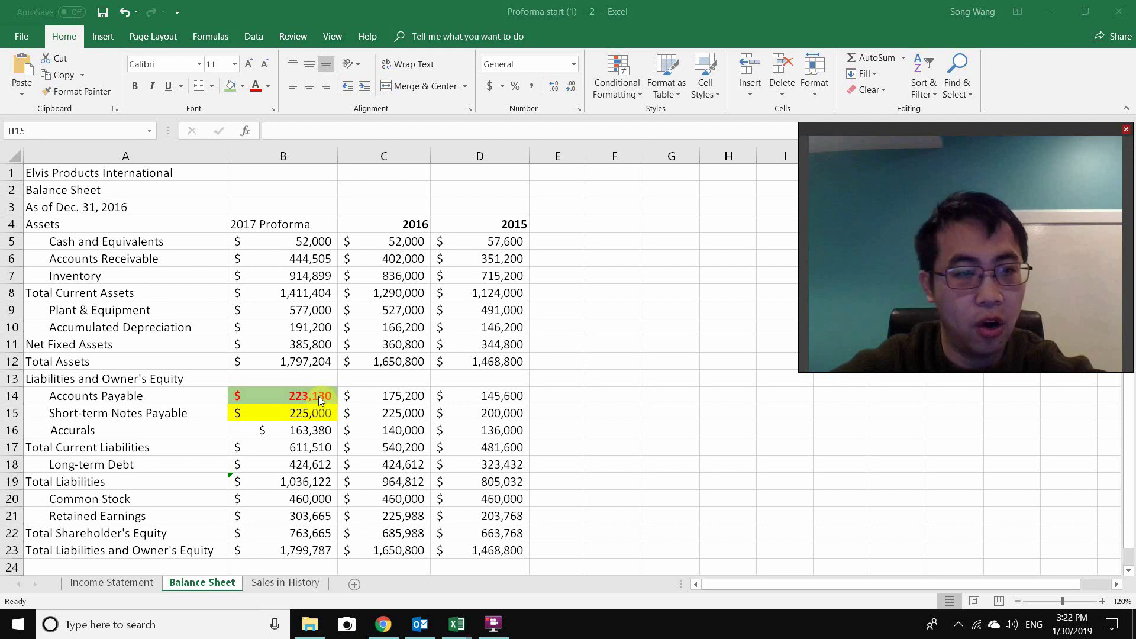
Correct the 2017 Proforma Accounts Payable formula in B14 so its second average term refers to D14.
key(alt+Tab)
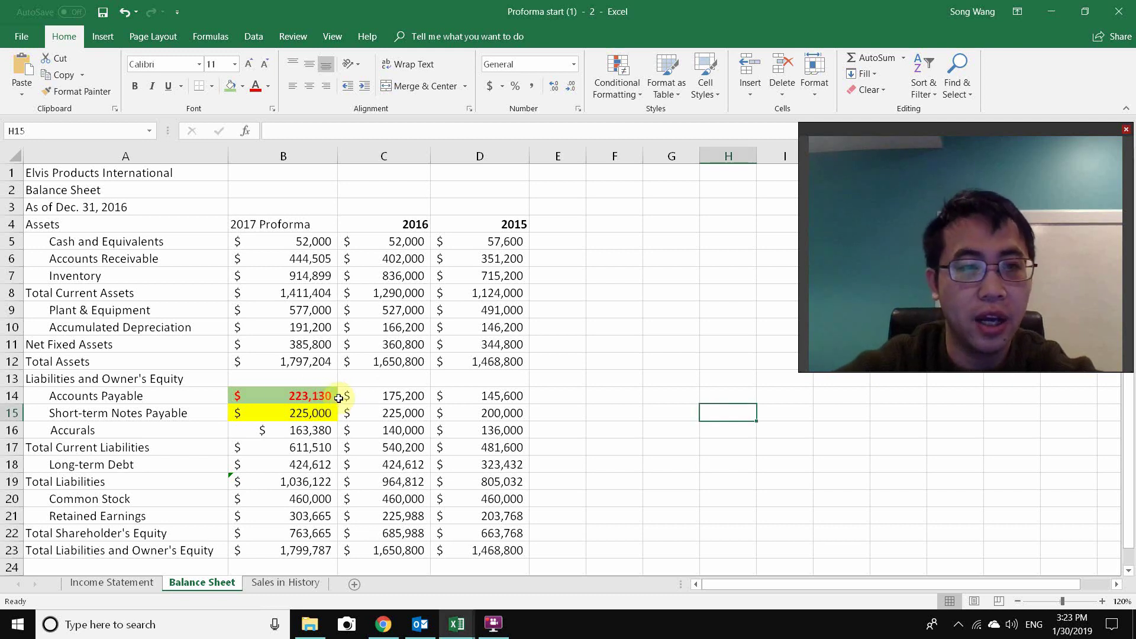
click(313, 394)
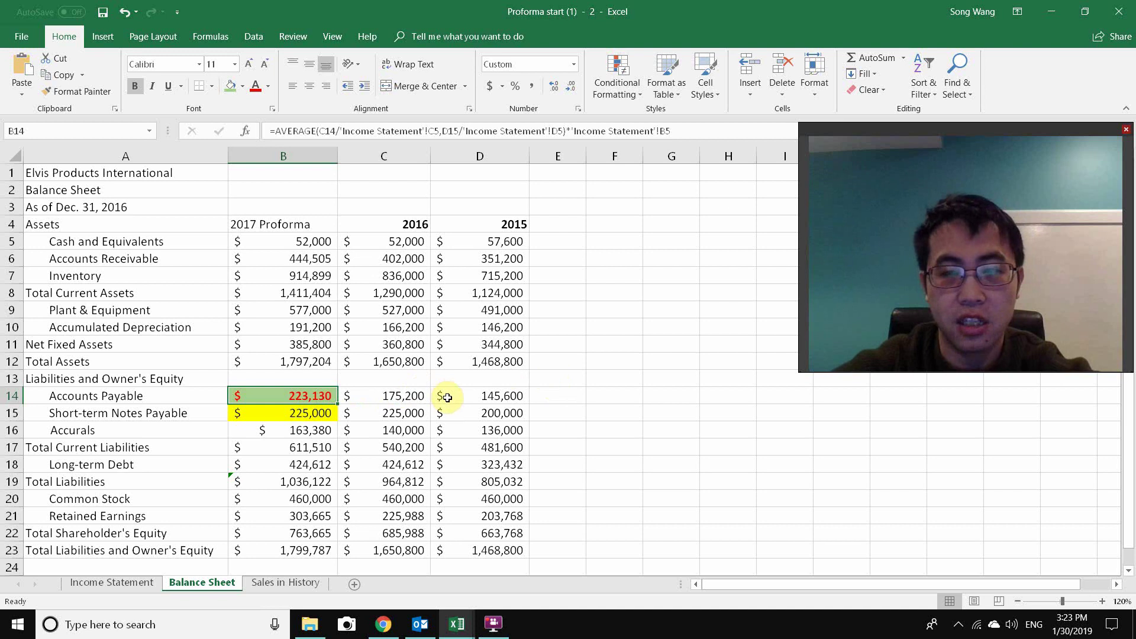
click(294, 396)
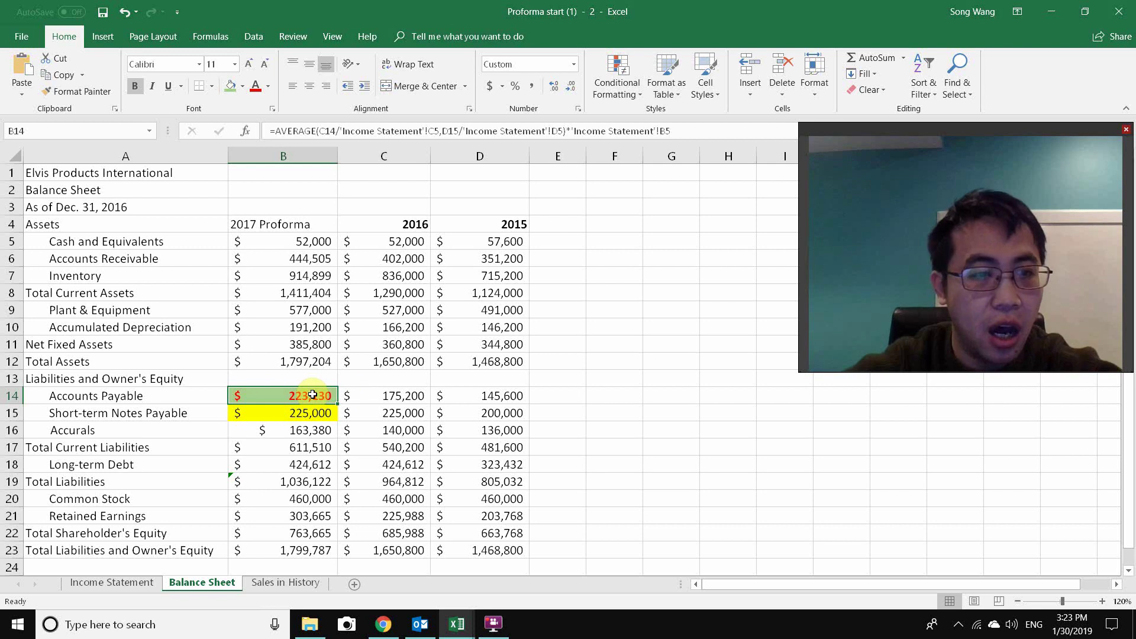
double_click(313, 394)
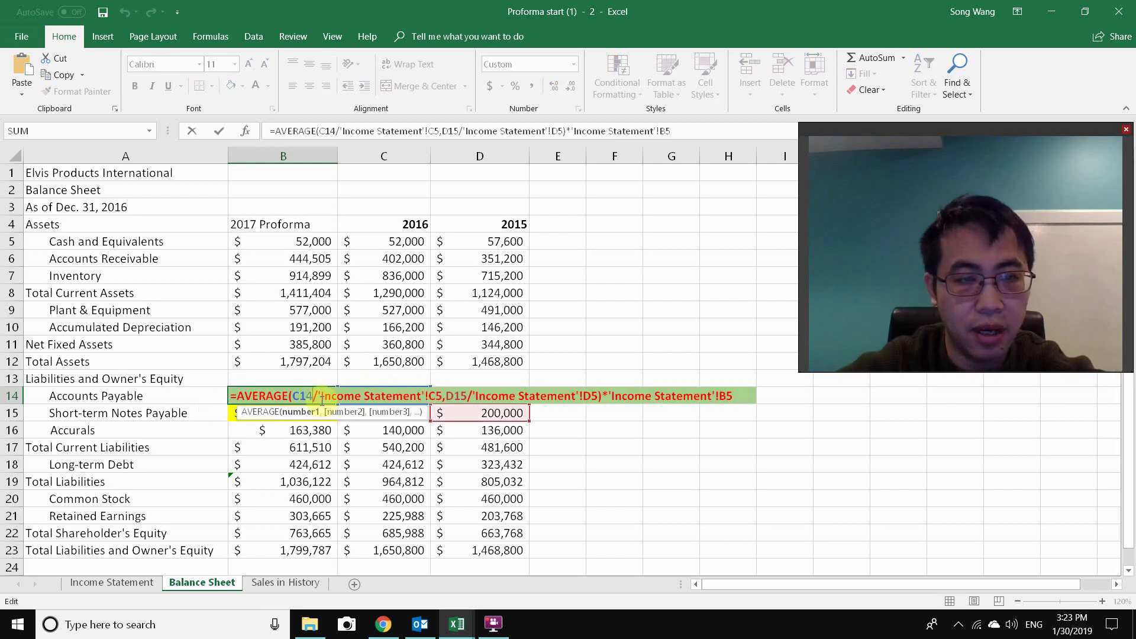
click(467, 396)
key(BackSpace)
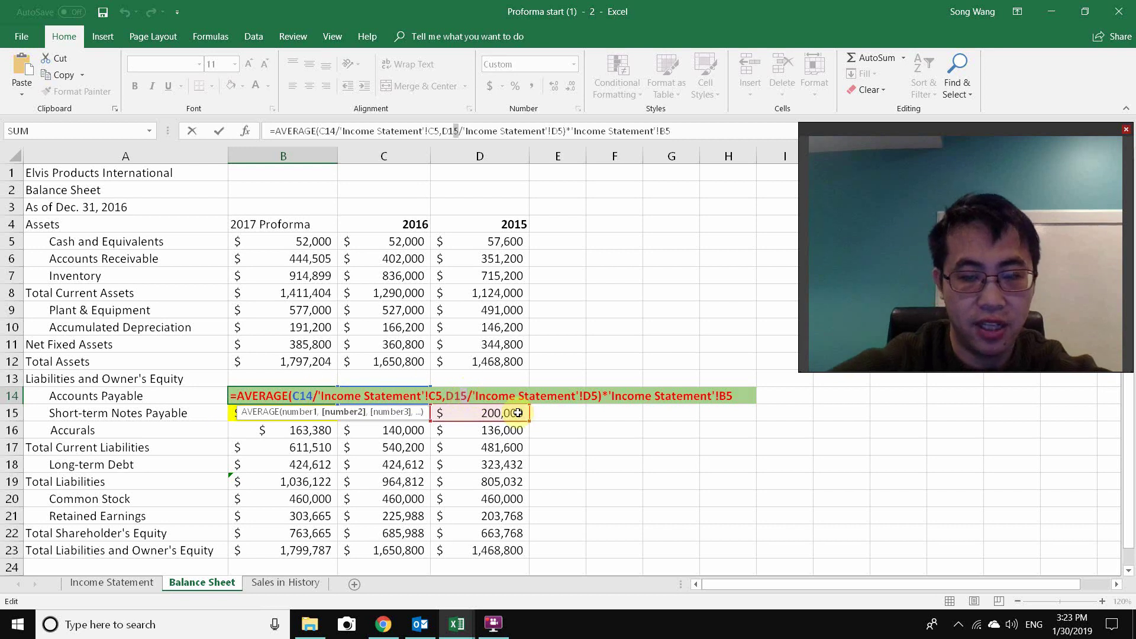
text(4)
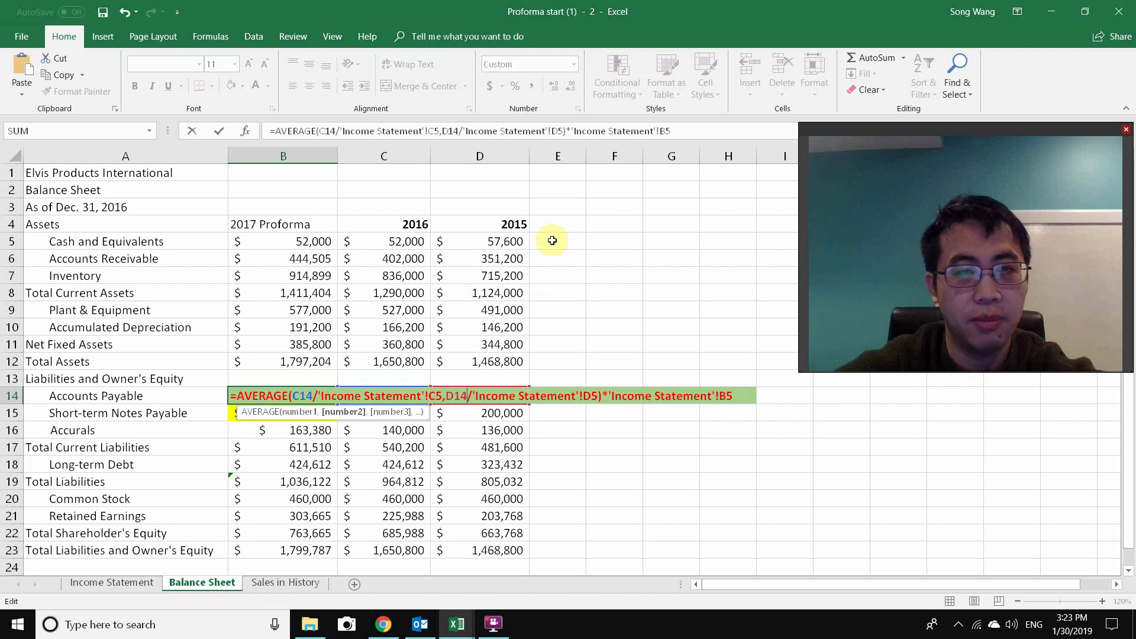
key(Return)
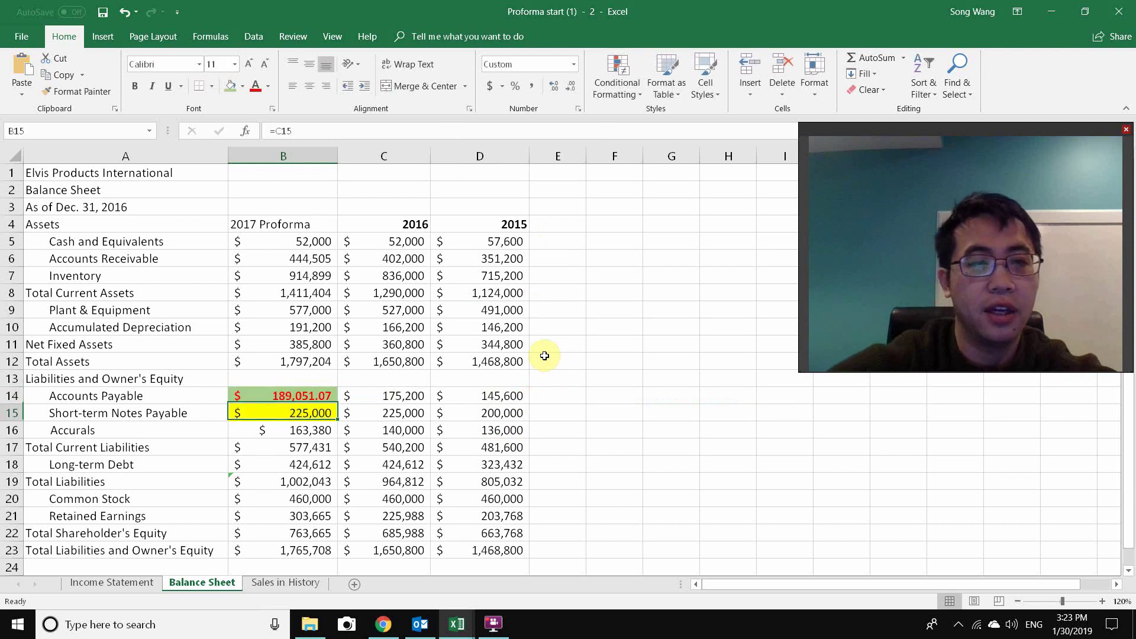
Display the 2017 Proforma Accounts Payable amount in B14 with no decimal places.
click(311, 393)
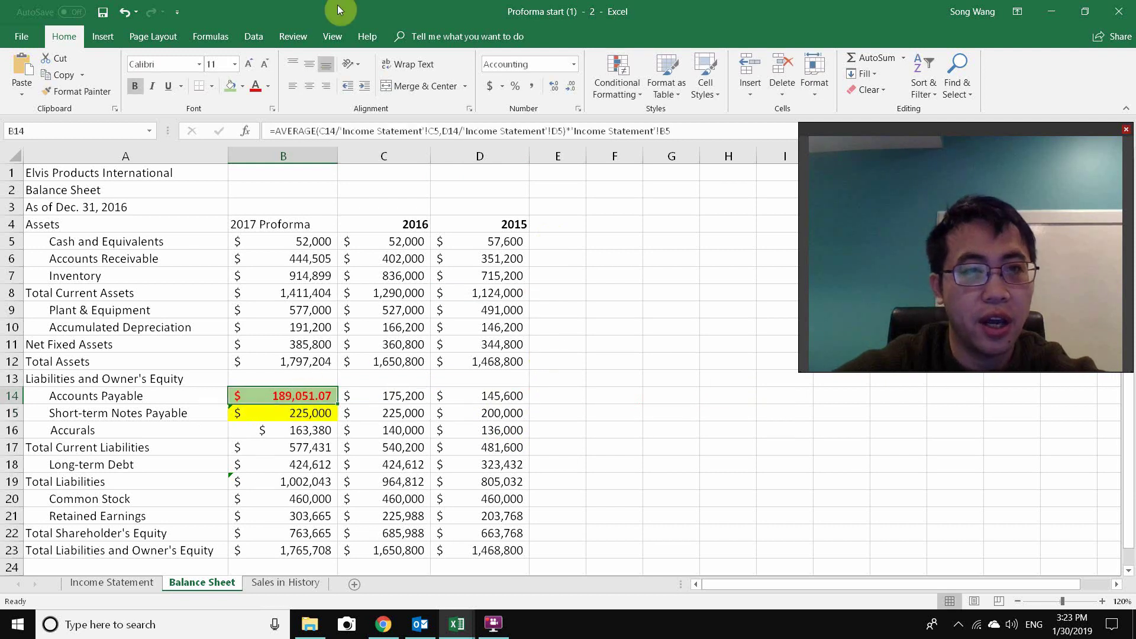
click(570, 90)
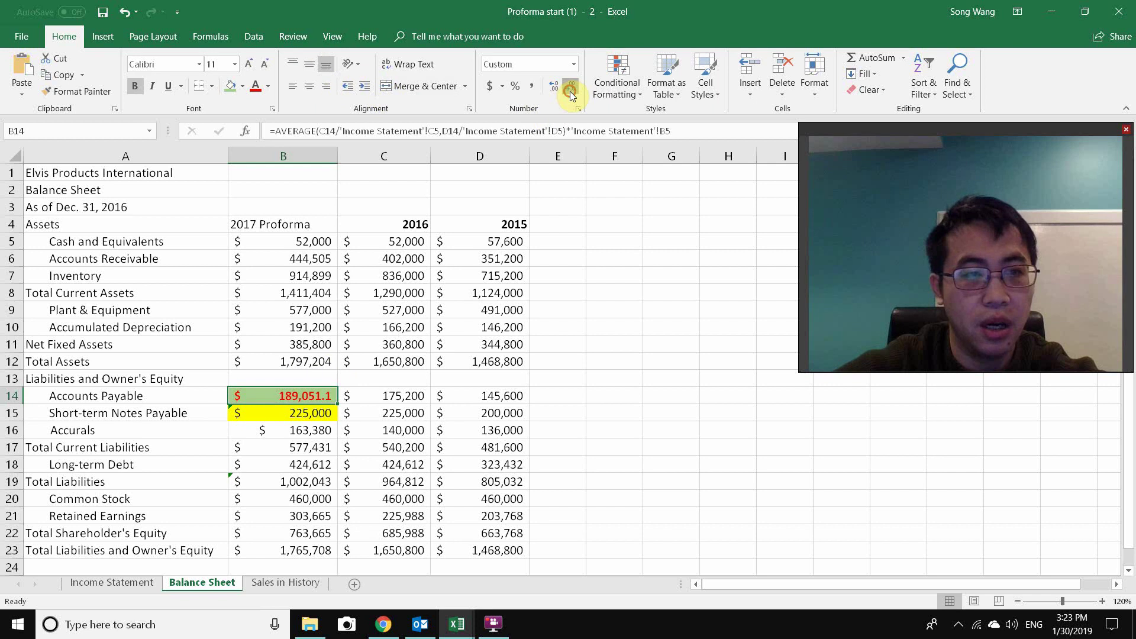
click(570, 90)
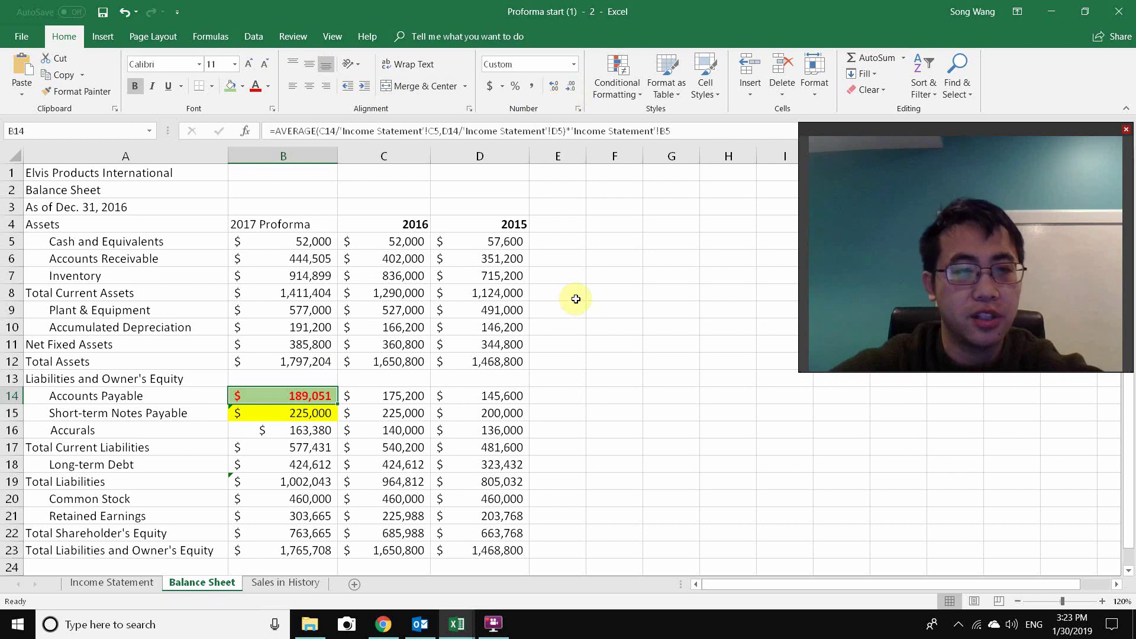
Examine the Total Liabilities and Owner's Equity row across the 2017 Proforma, 2016 and 2015 columns.
scroll(562, 331, down, 2)
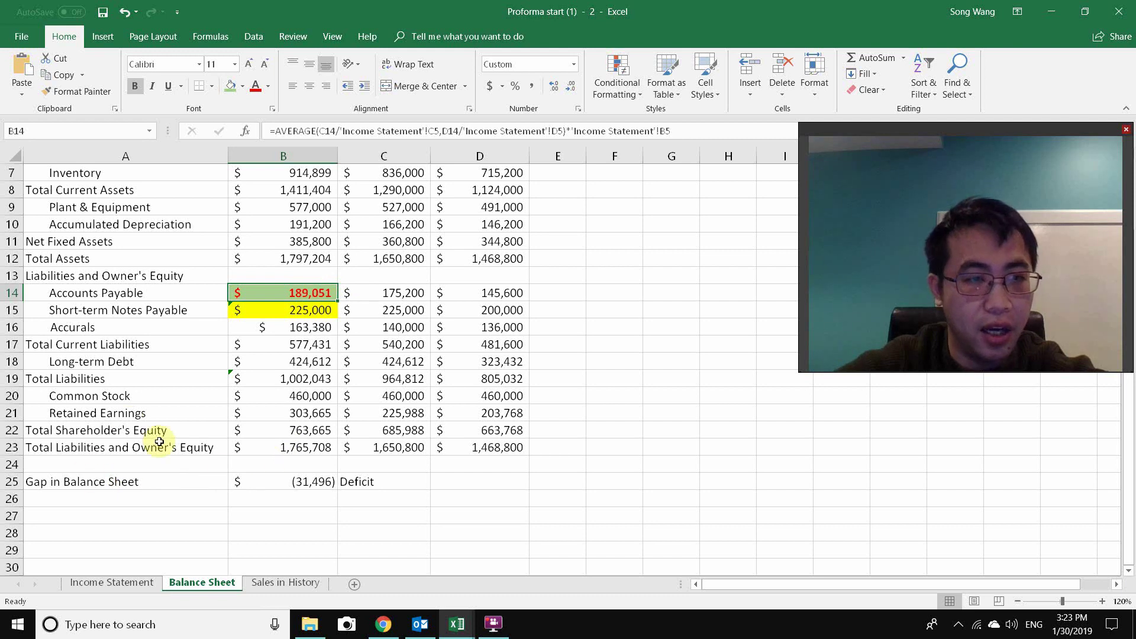
drag(89, 447, 464, 448)
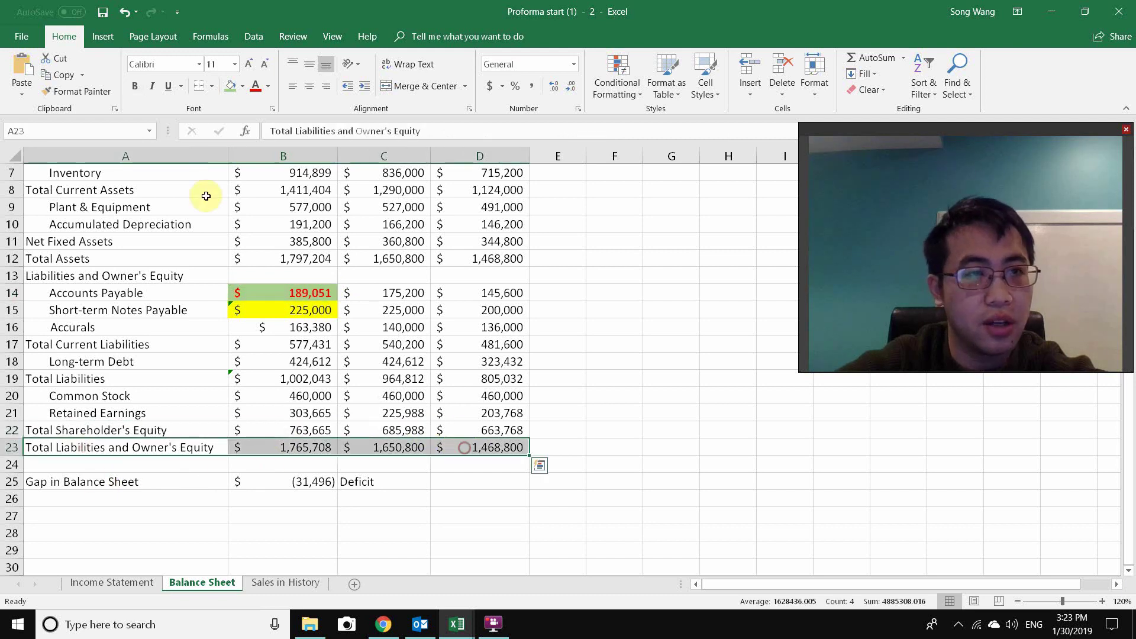
click(577, 379)
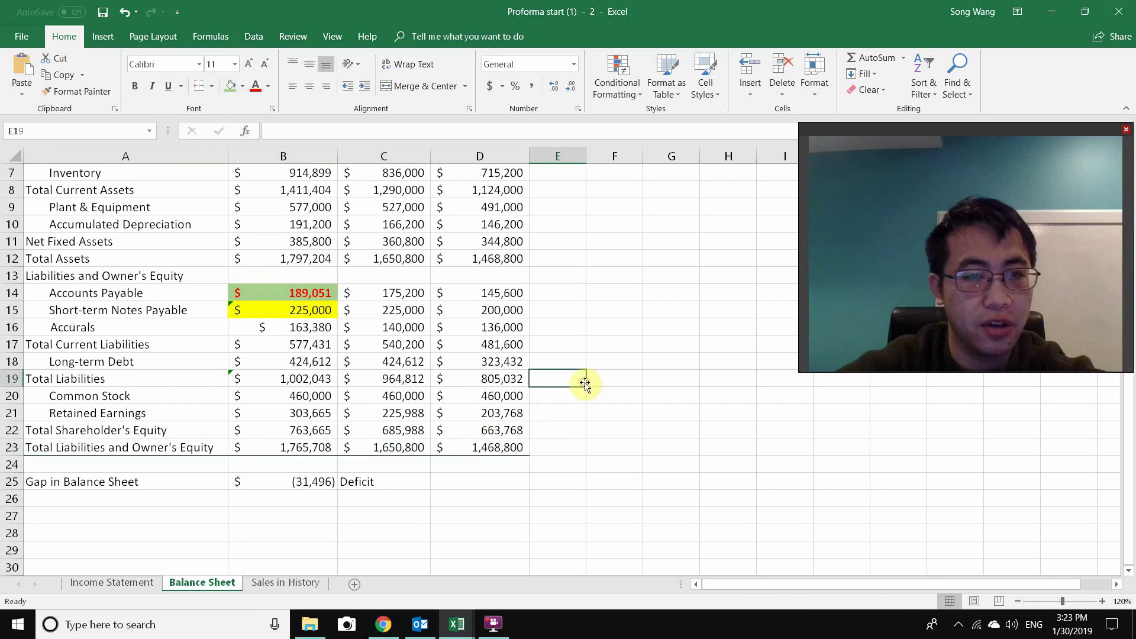
click(314, 484)
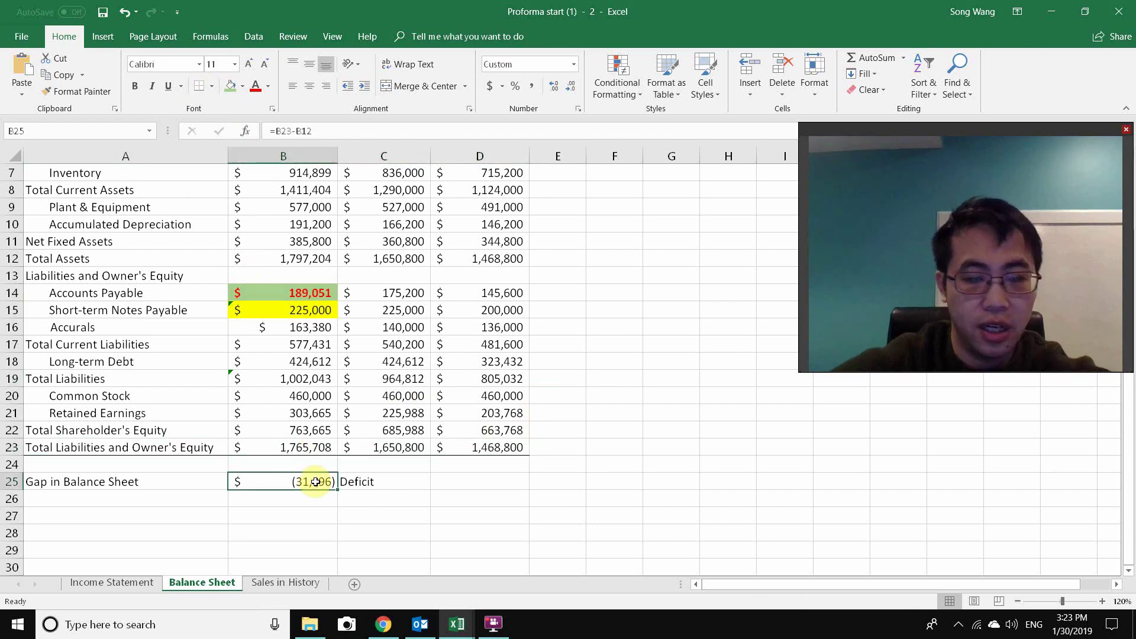
text(=)
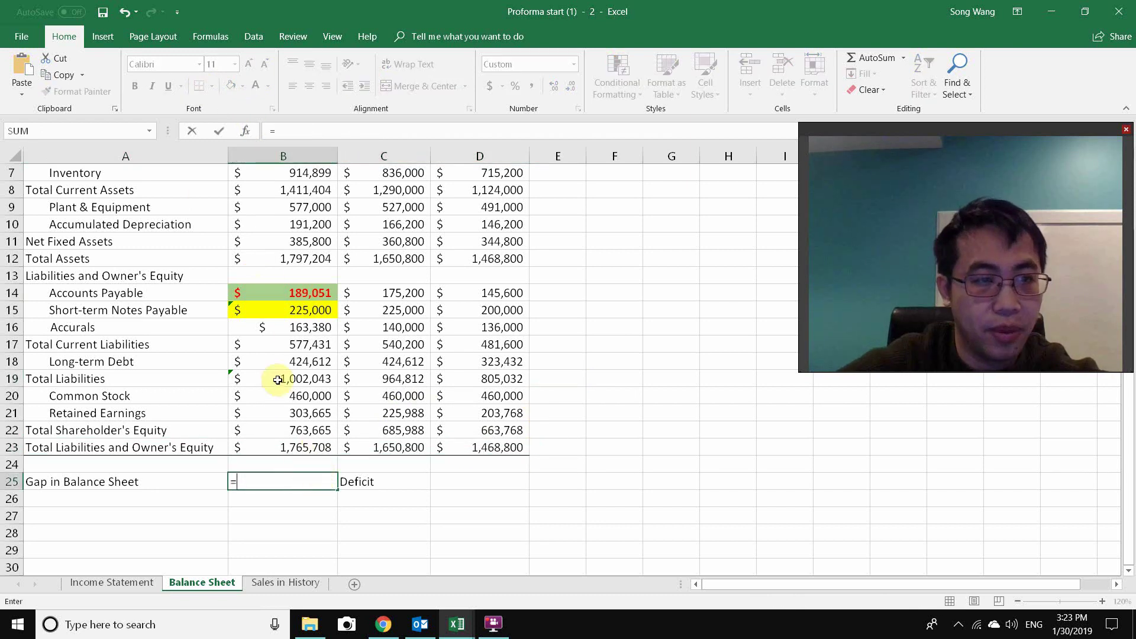
click(308, 260)
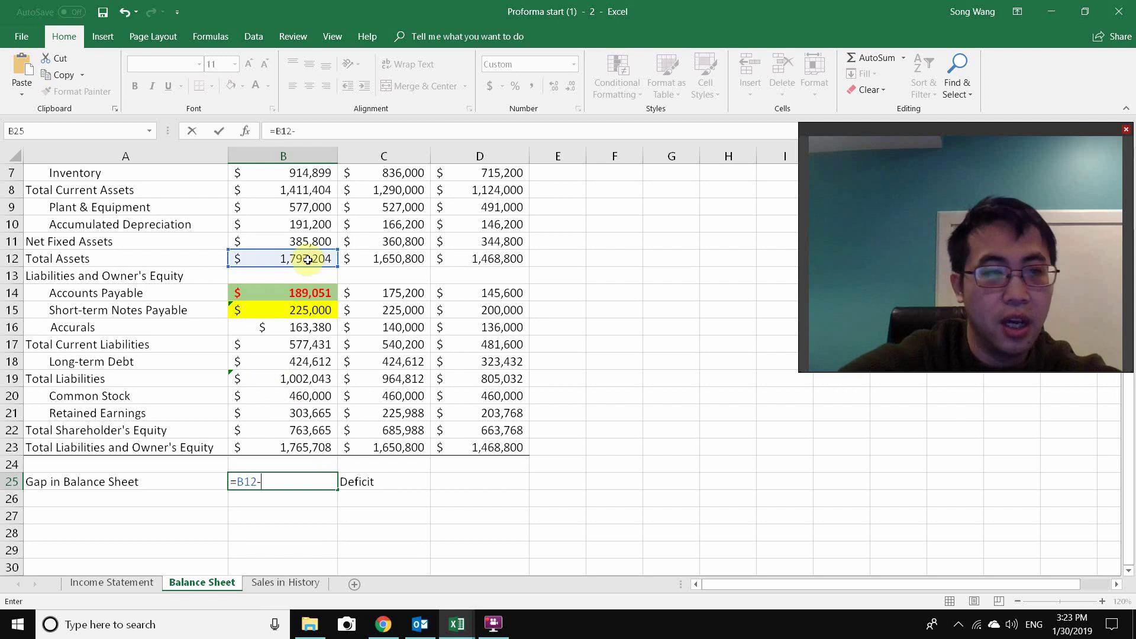
text(-)
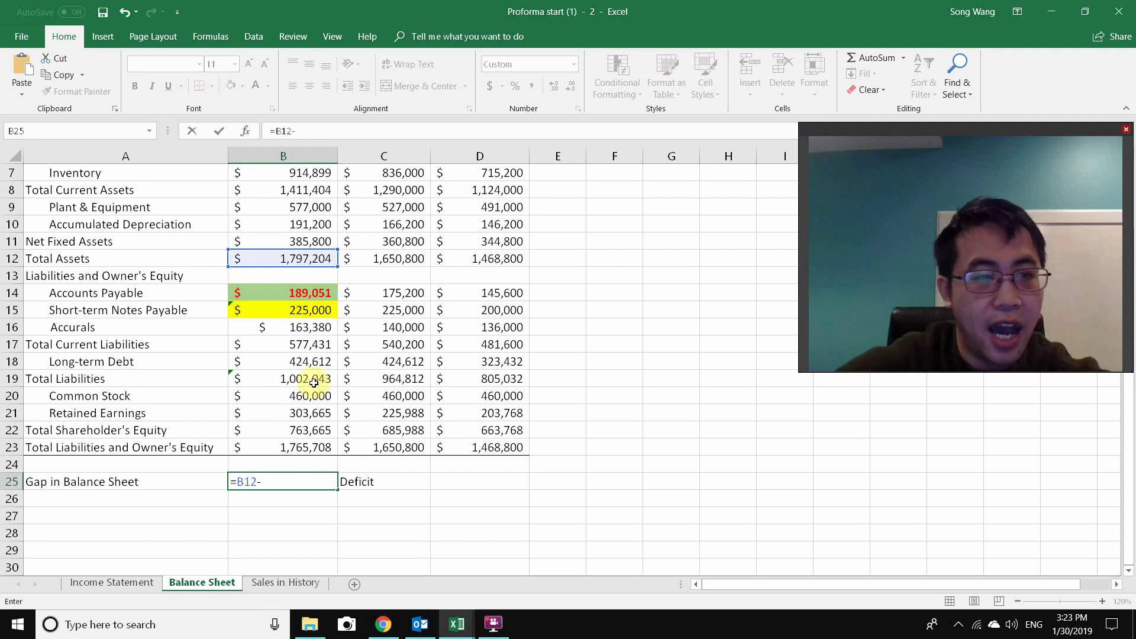
click(305, 446)
key(Return)
Calculate the balance sheet gap in B25 as total liabilities and owner's equity minus total assets, =B23-B12.
text(=)
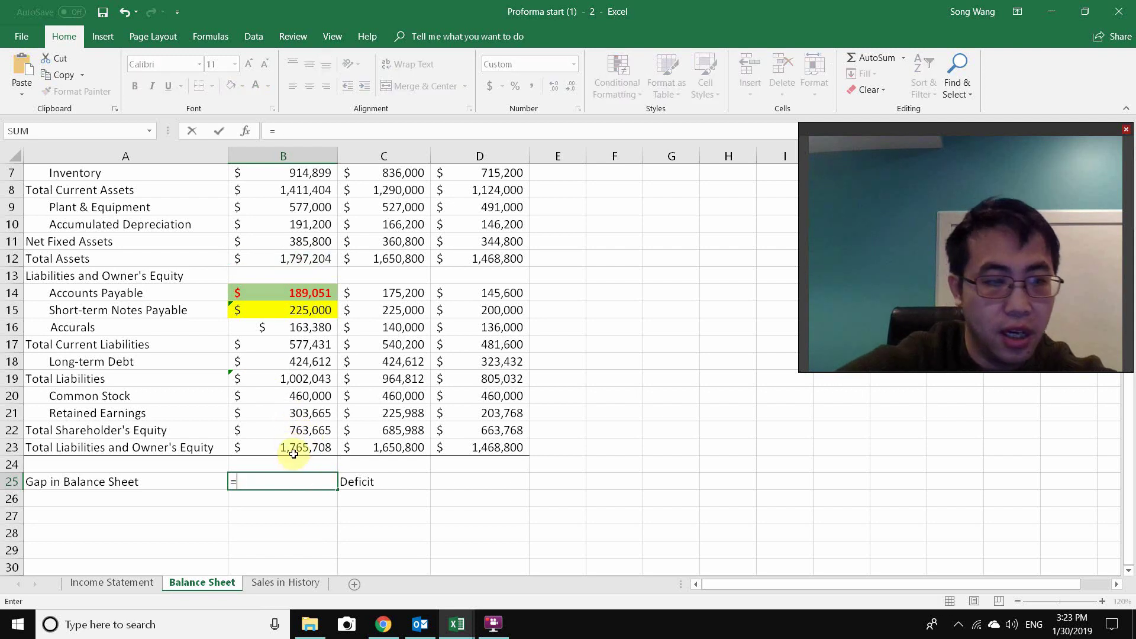
click(290, 453)
text(-)
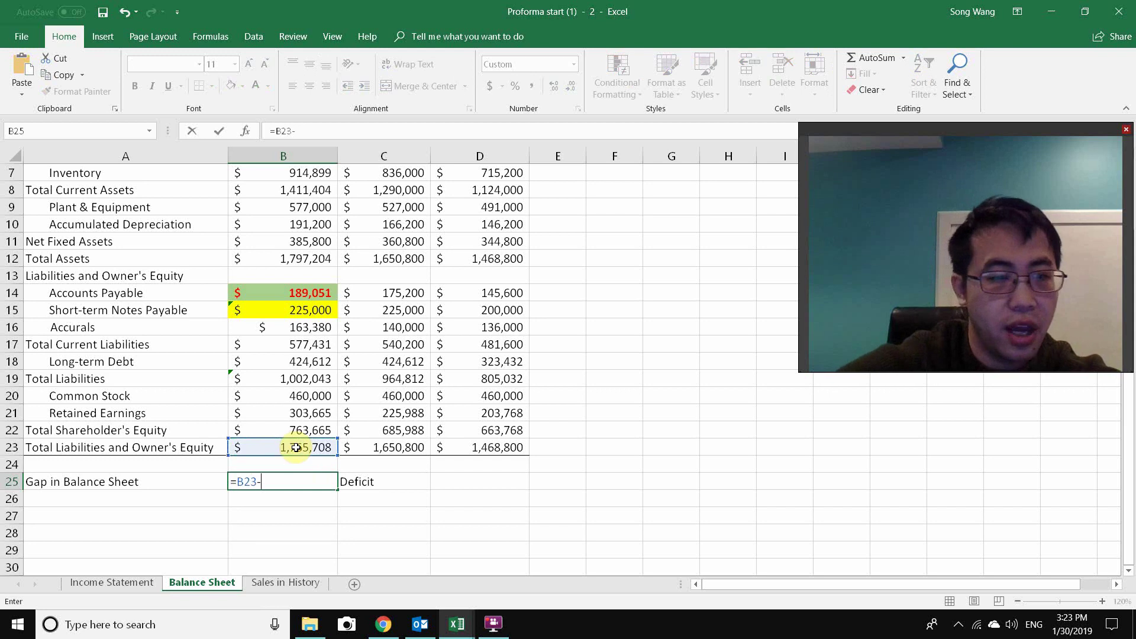
click(303, 257)
key(Return)
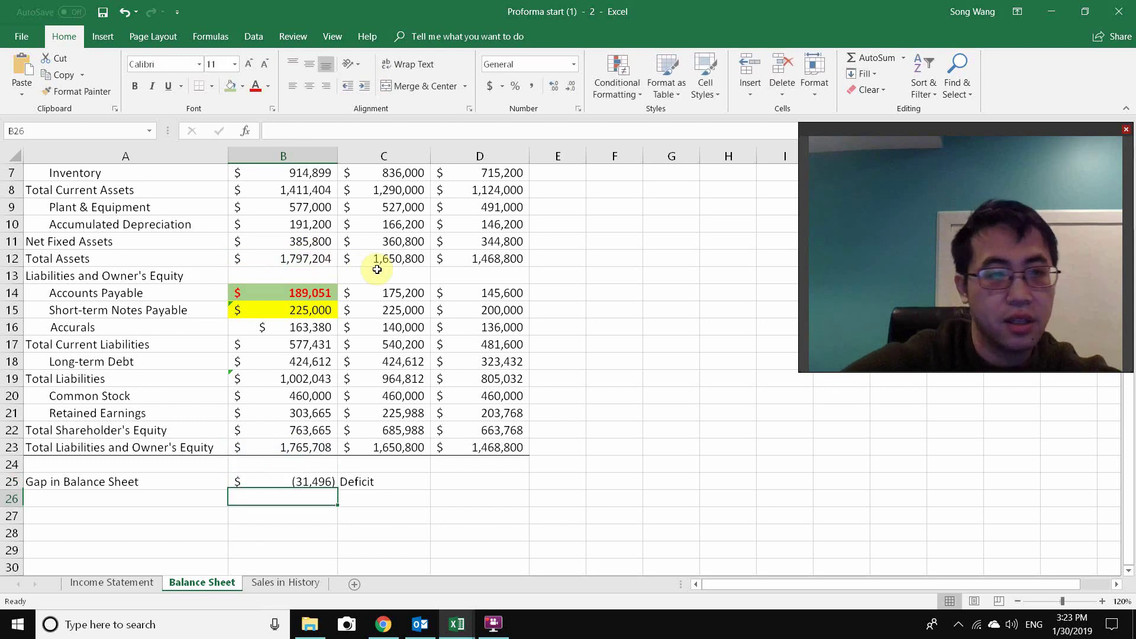
Review the gap formula in B25 and the IF formula in C25 that labels the gap.
double_click(305, 481)
key(Escape)
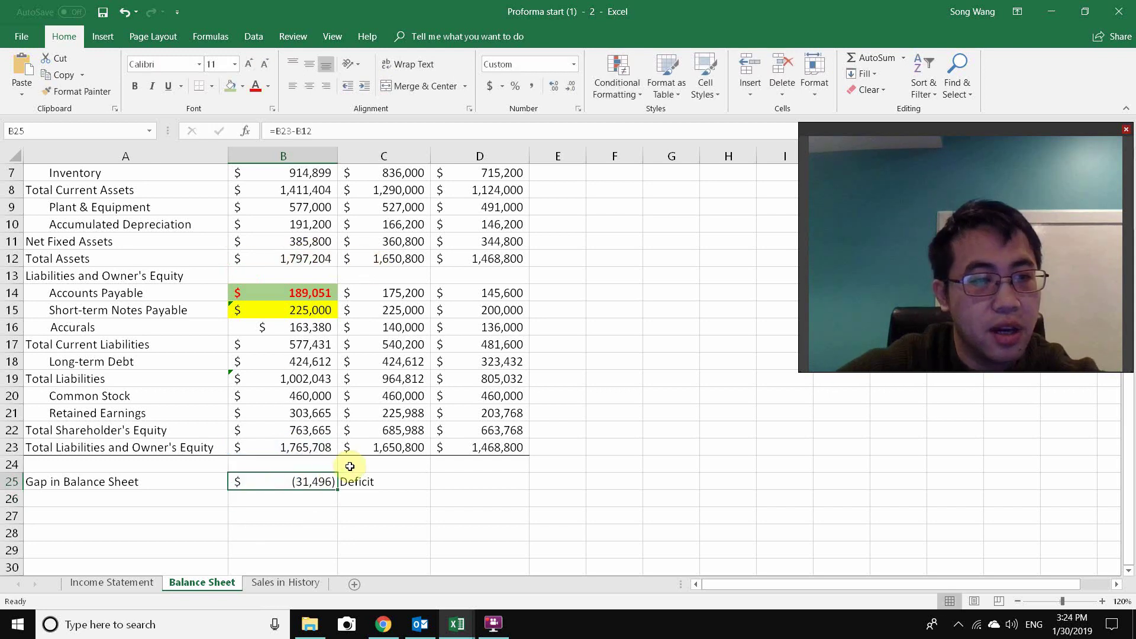
double_click(349, 482)
key(Escape)
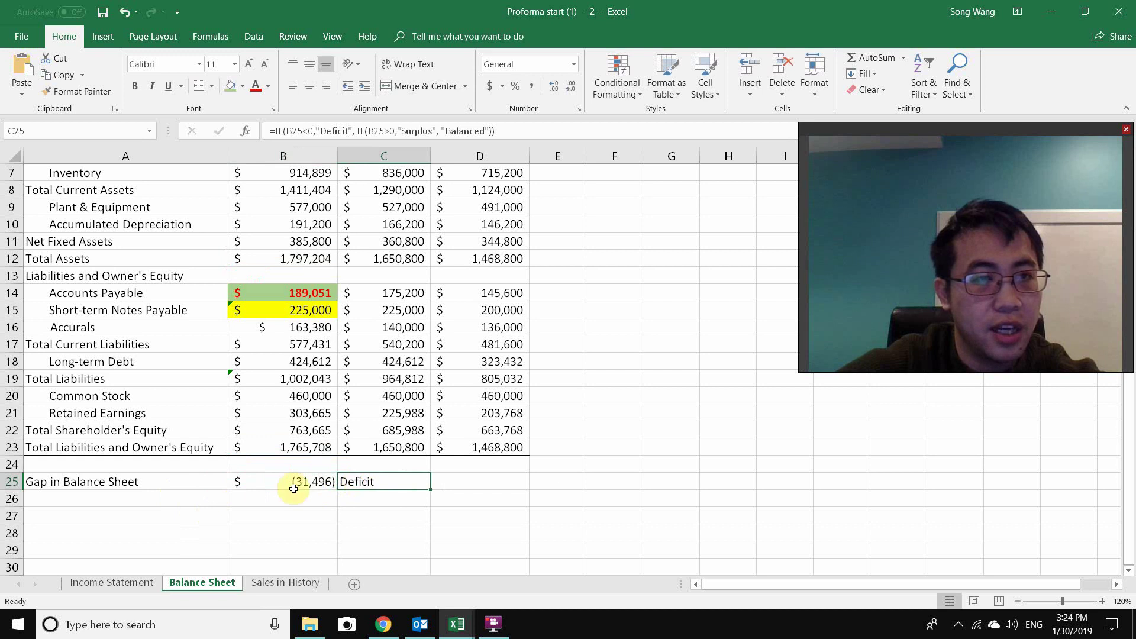
click(122, 479)
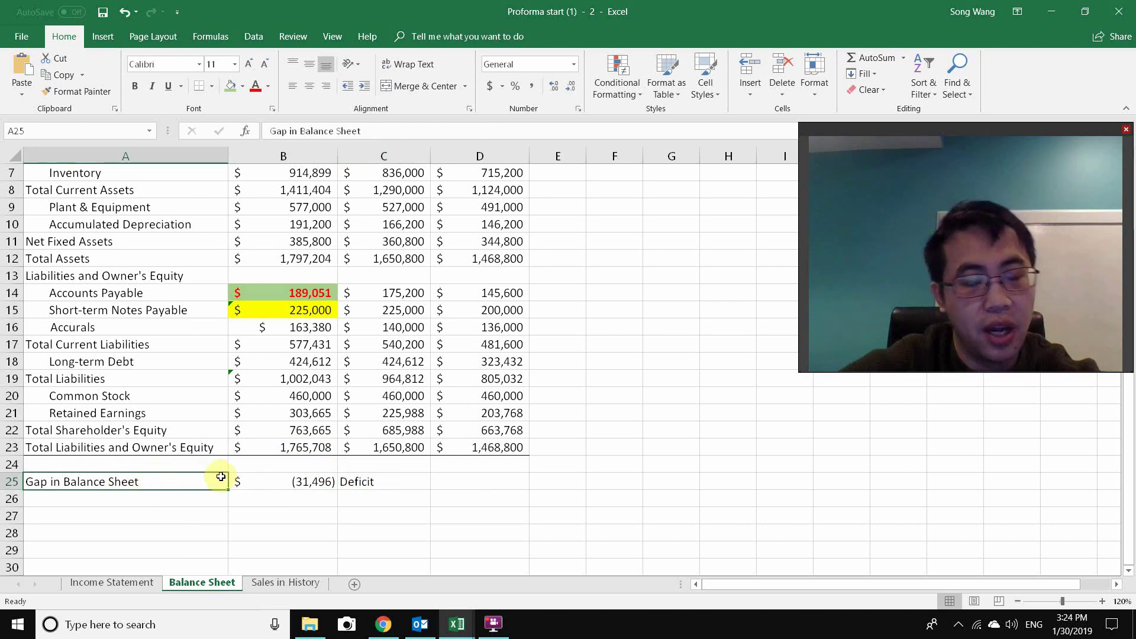
double_click(378, 481)
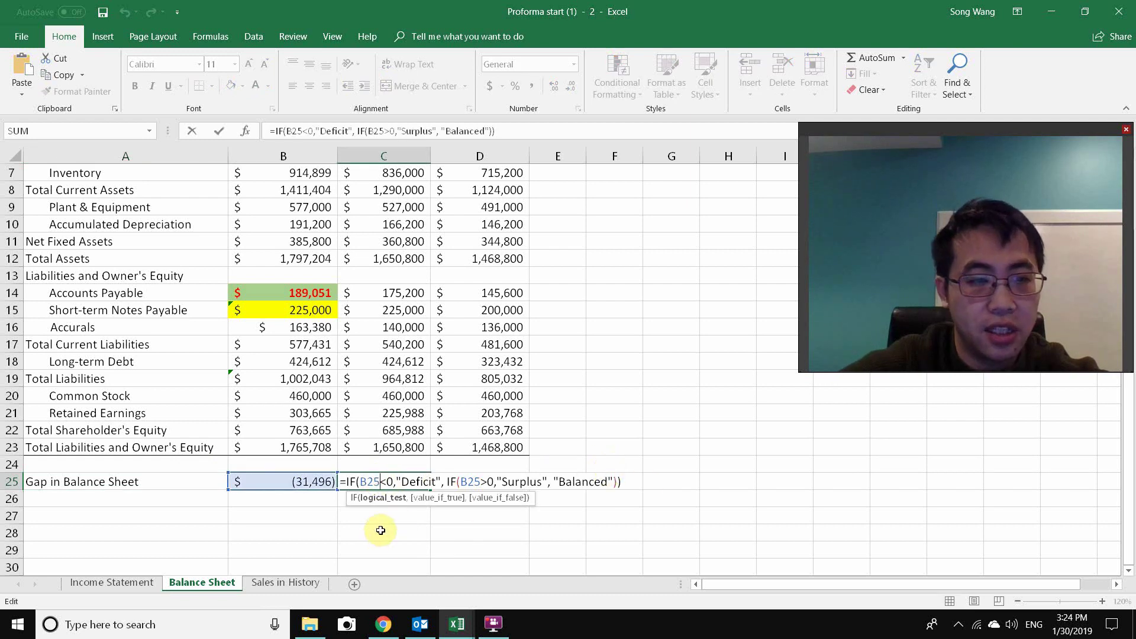
key(Escape)
click(314, 480)
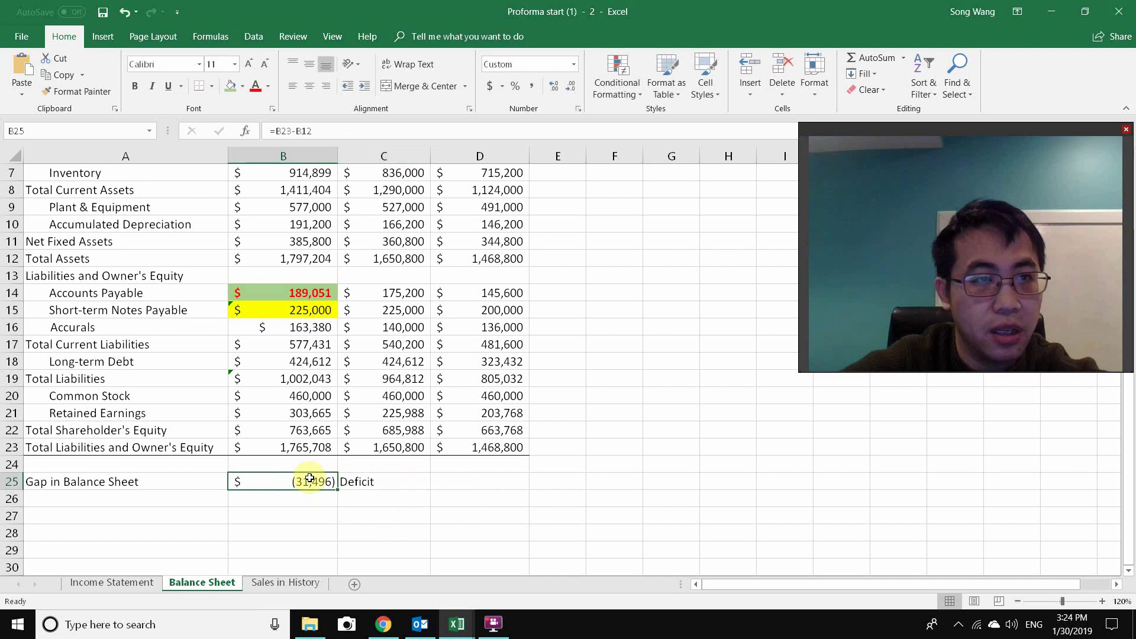
Note the positive-gap condition below the gap row by entering >0 in C27 and Surplus in D27.
click(391, 512)
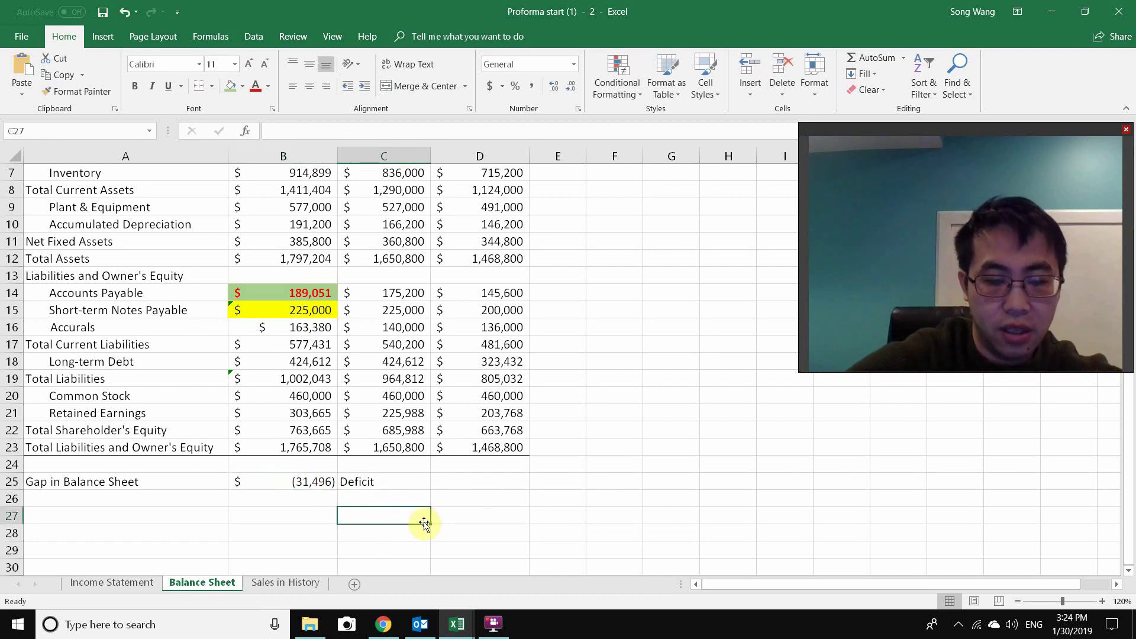
text(>0)
key(Tab)
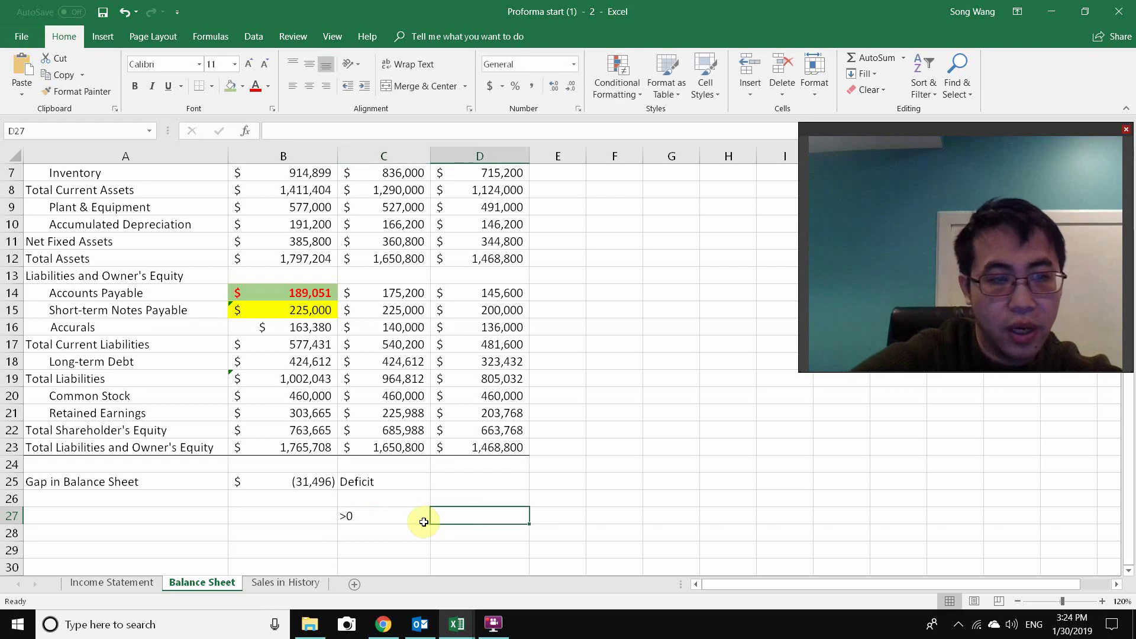
text(Surplus)
key(Return)
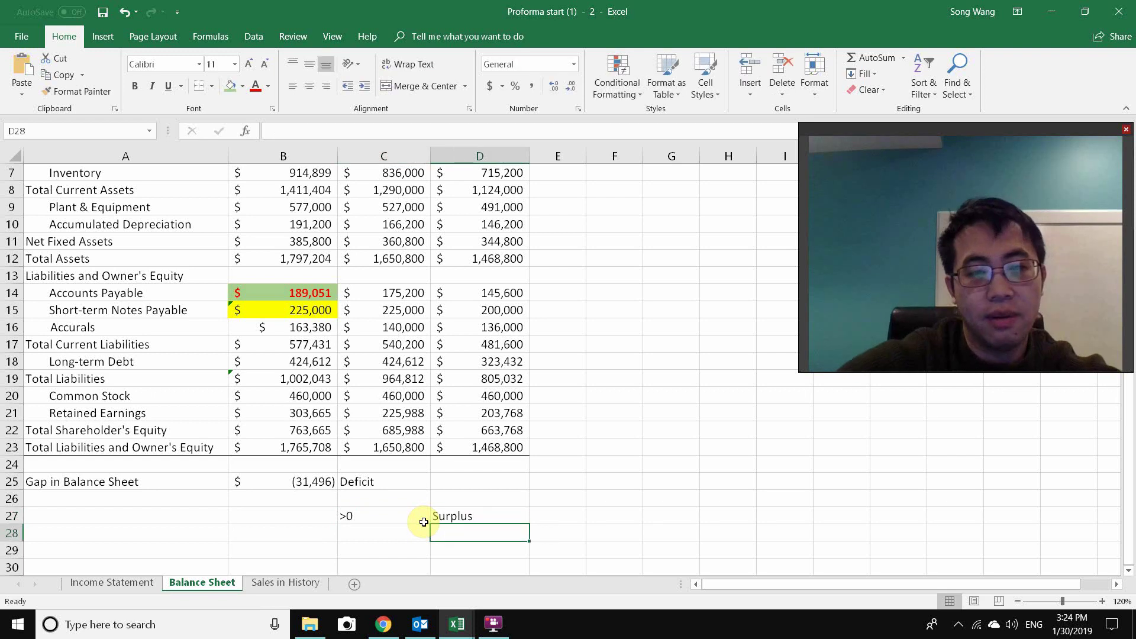
Add the negative-gap condition by entering <0 in C28 and Deficit in D28.
click(425, 525)
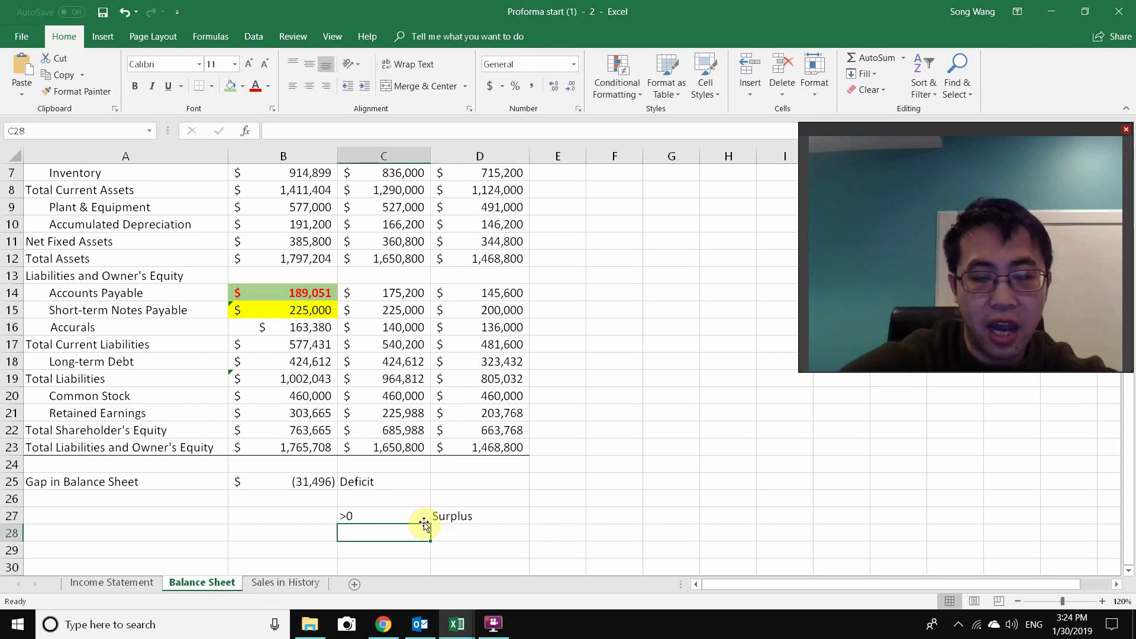
text(<)
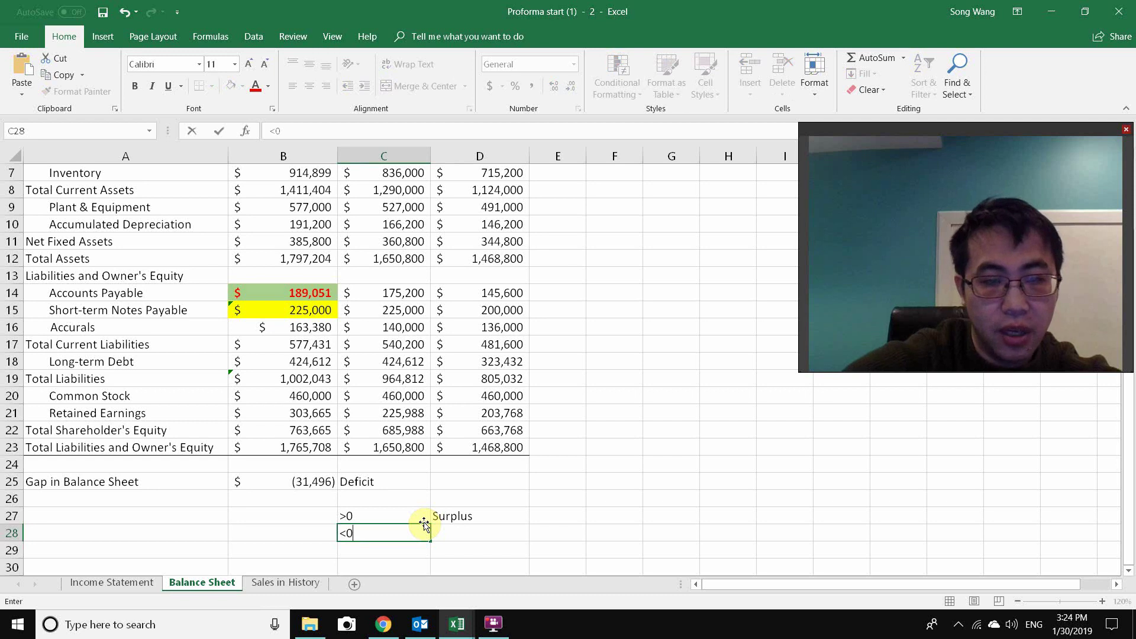
text(0)
key(Tab)
text(D)
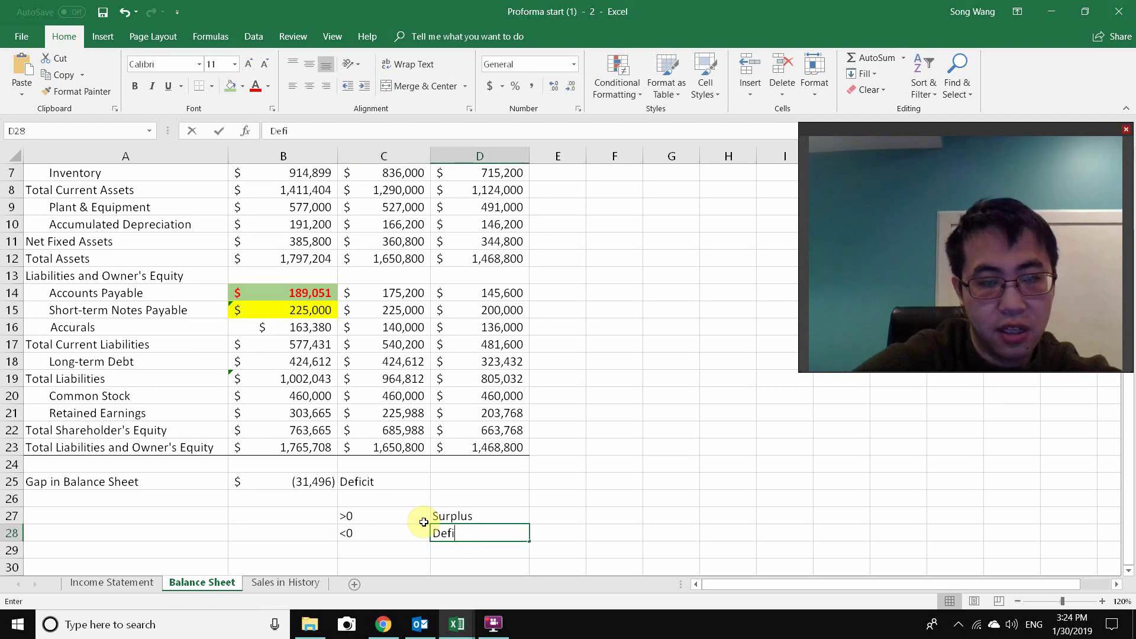
key(Return)
Add the zero-gap condition below the negative one by entering =0 as text in C29 and Baclanced in D29.
key(Left)
text(=)
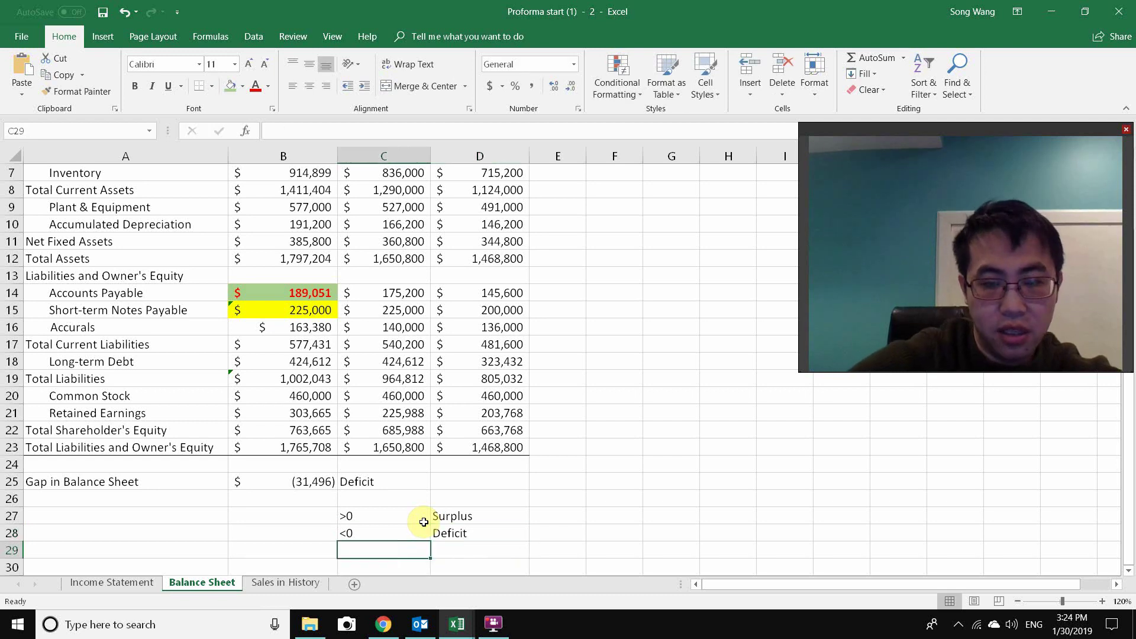
key(Tab)
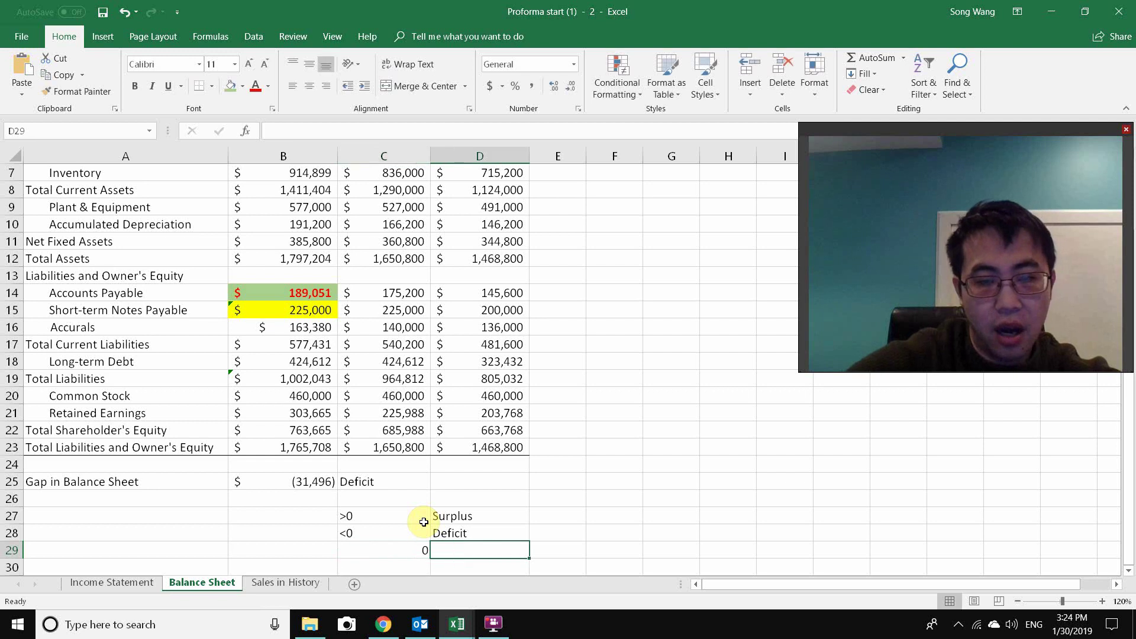
text(Baclanced)
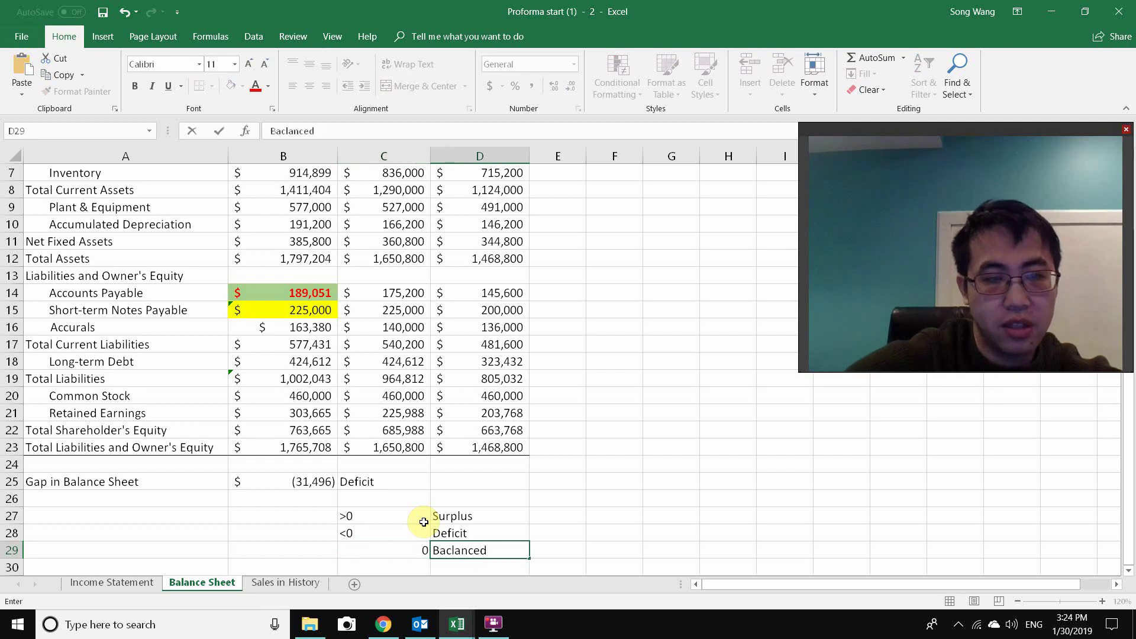
double_click(403, 551)
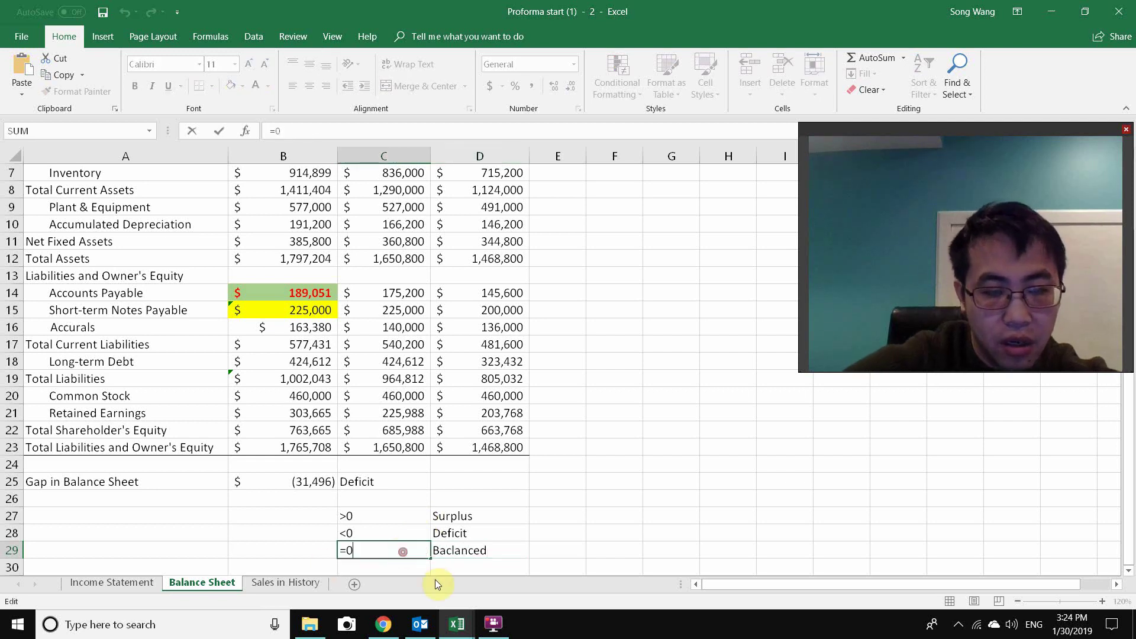
key(Left)
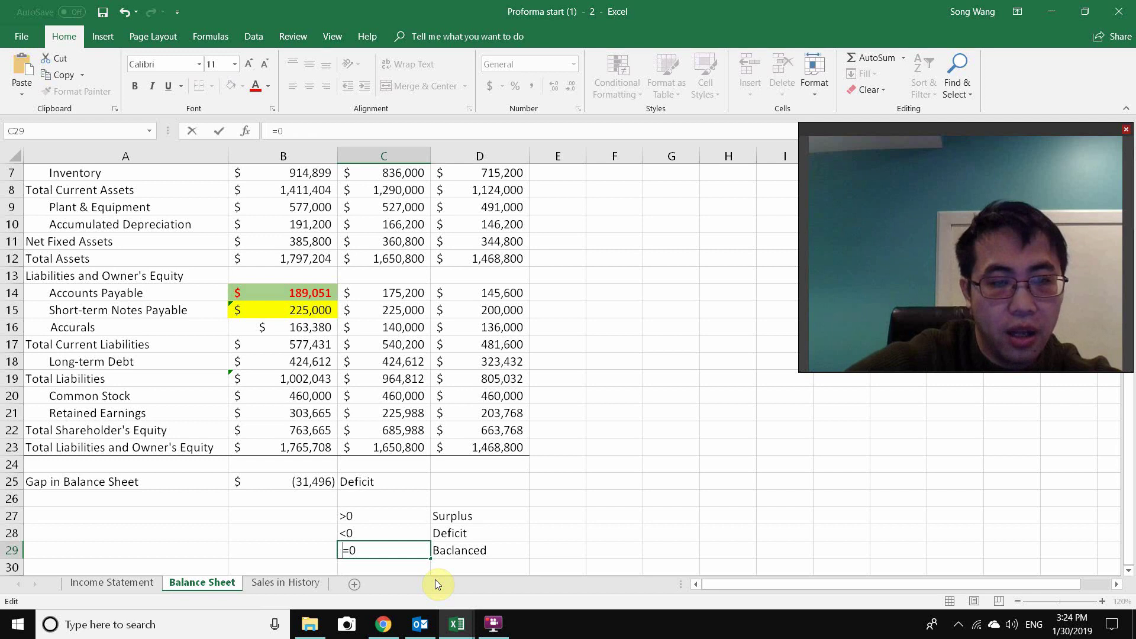
key(Return)
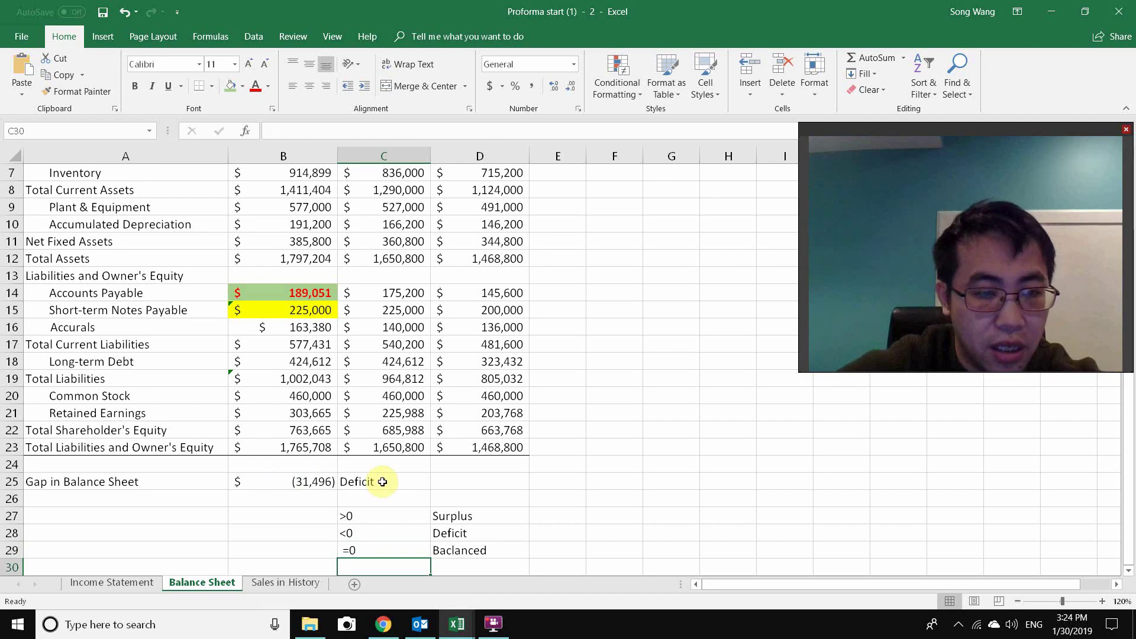
Replace the gap label formula in C25 with an IF that returns "Surplus" when B25>0.
double_click(383, 481)
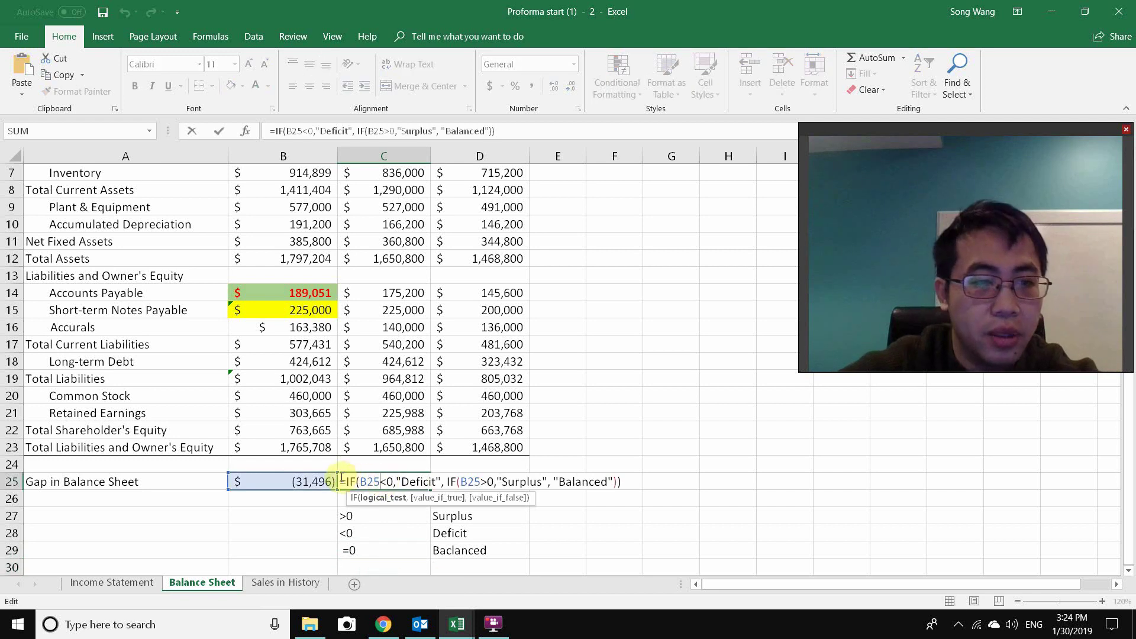
drag(341, 479, 631, 484)
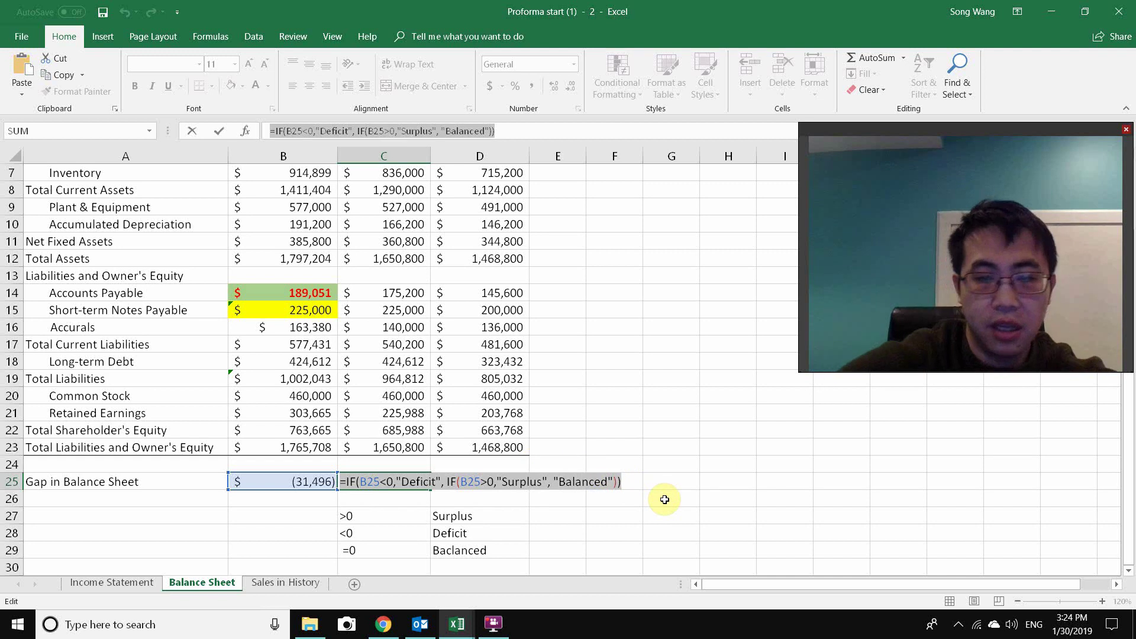
key(BackSpace)
text(=if()
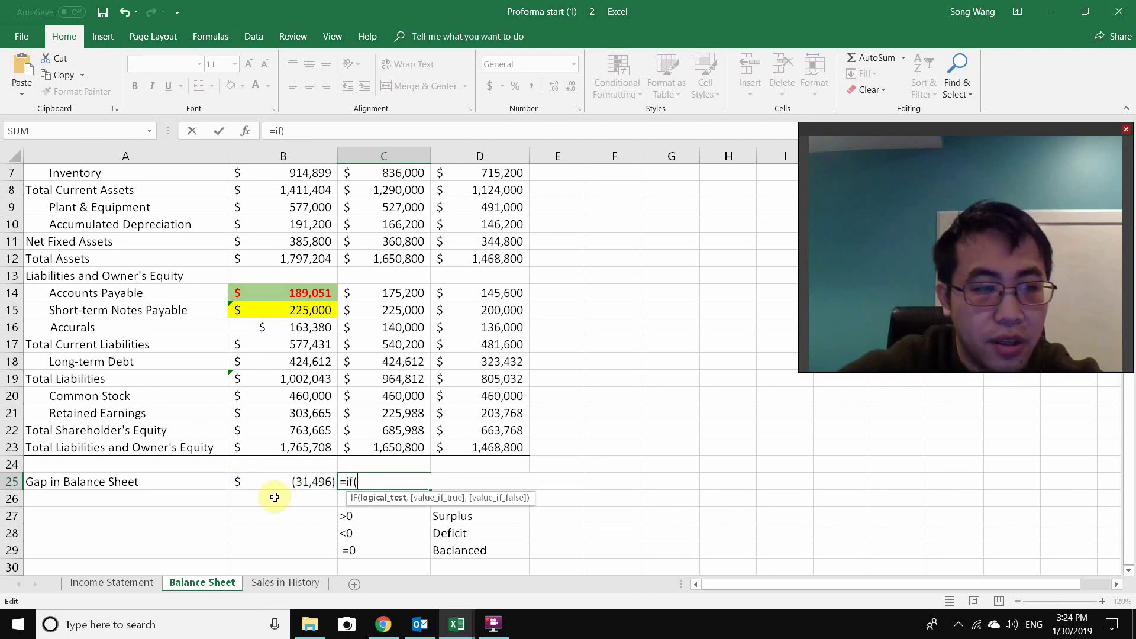
click(295, 490)
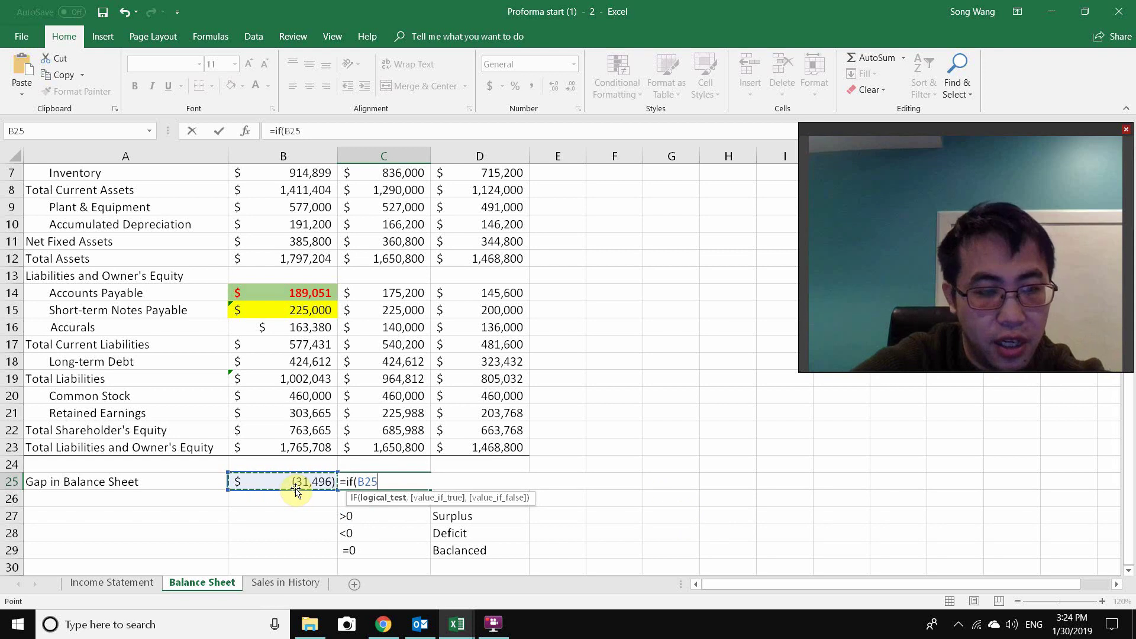
text(<)
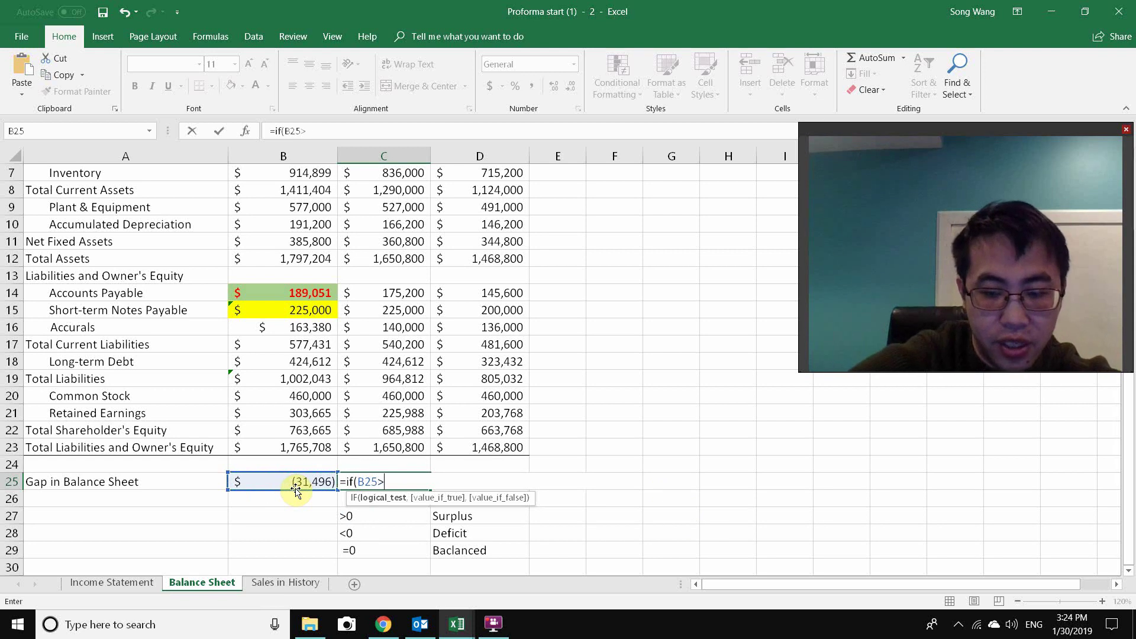
text(0,)
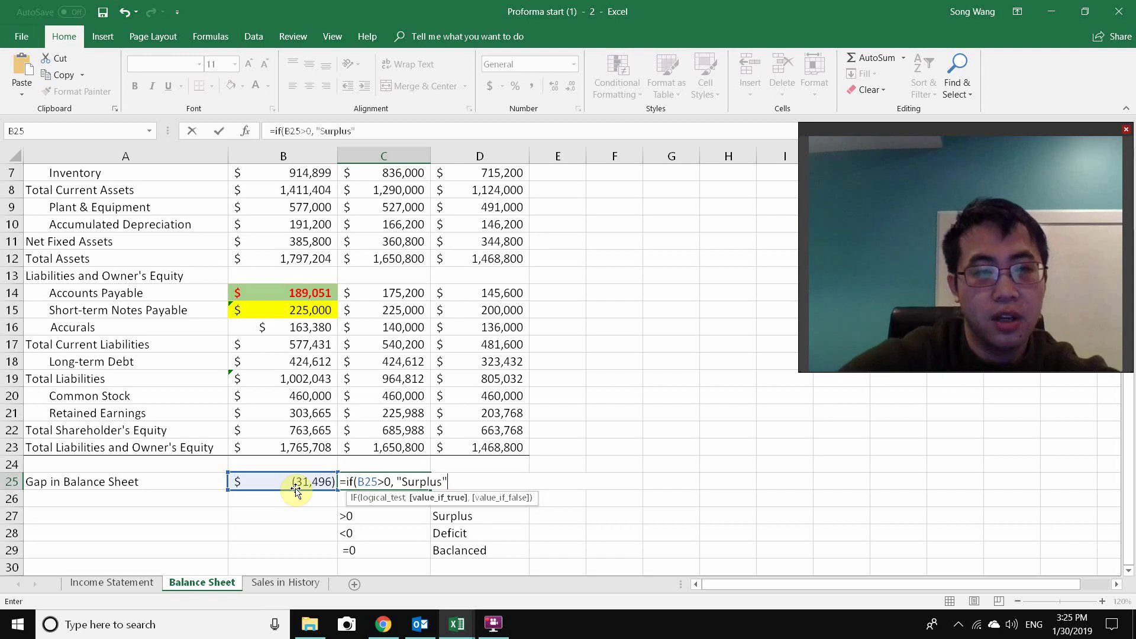
text("Surplus",)
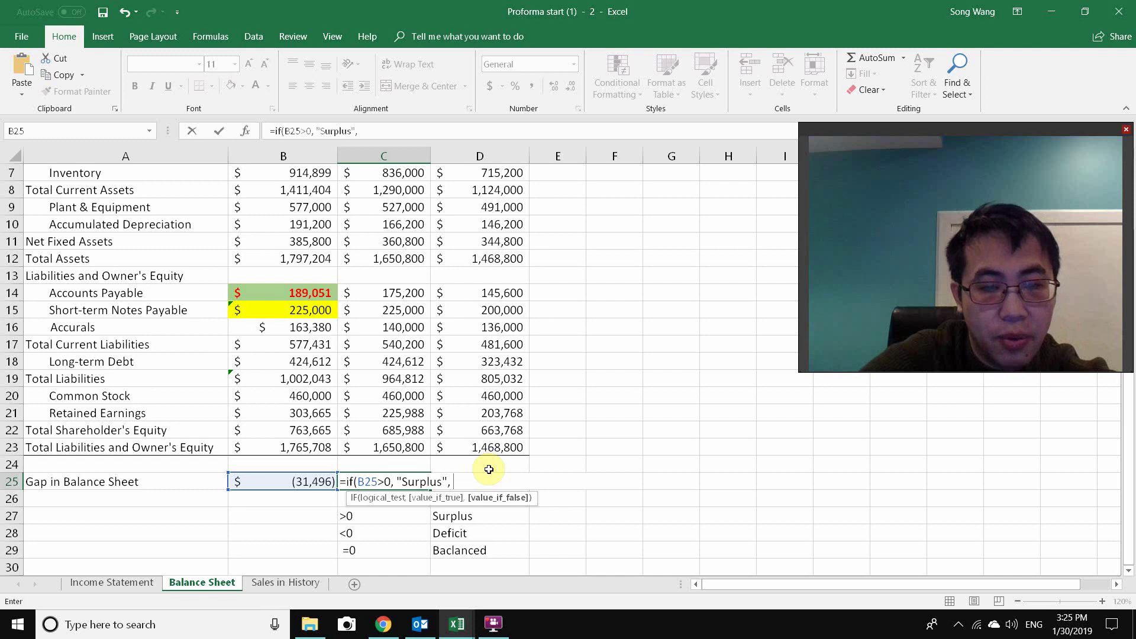
Complete the C25 formula with a nested IF returning "Deficit" when B25<0 and "Balanced" otherwise.
text(if()
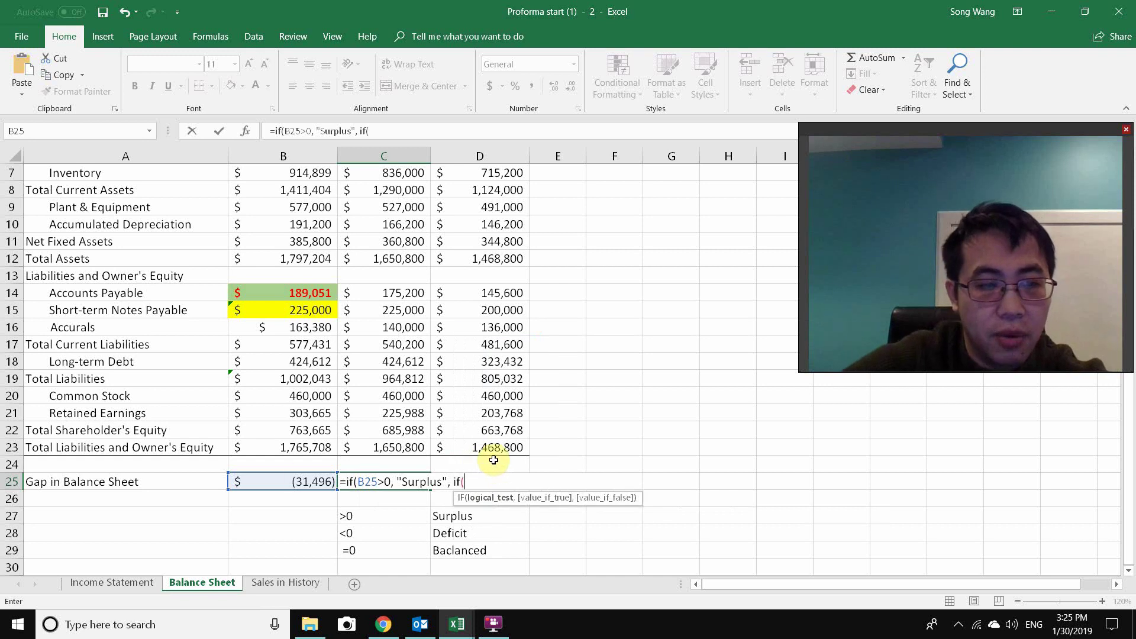
click(246, 481)
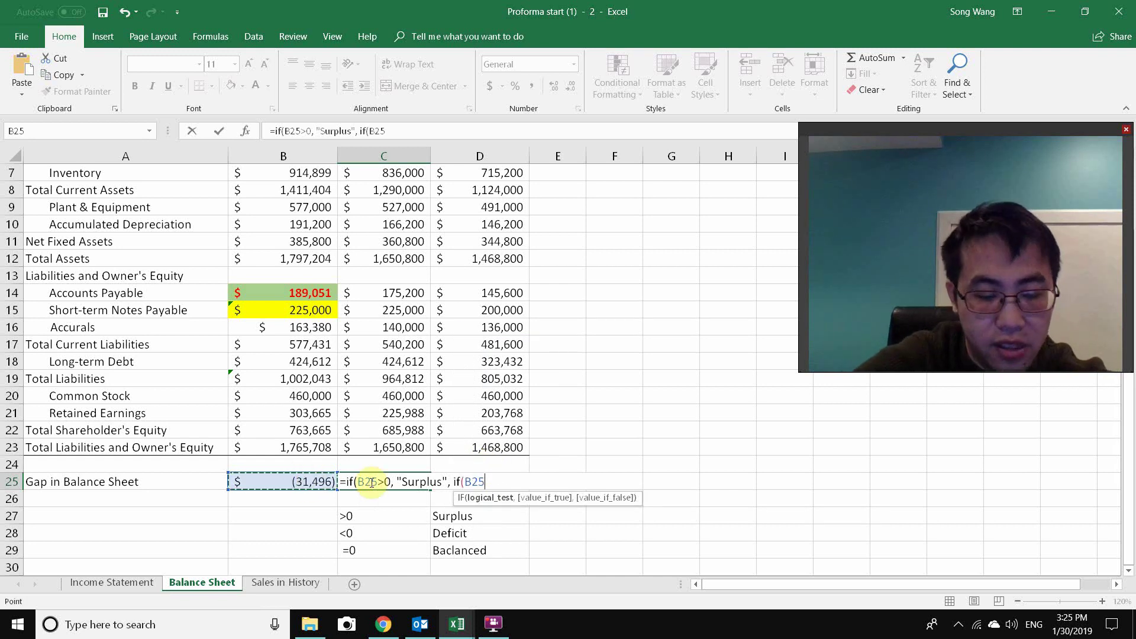
text(<0)
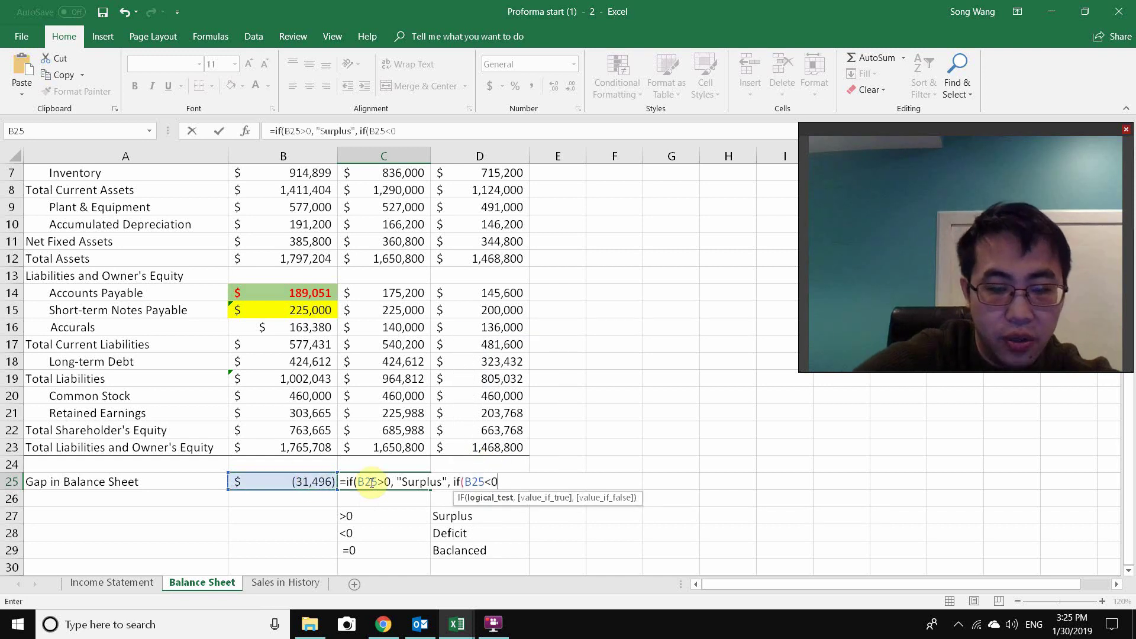
text(,"Deficit)
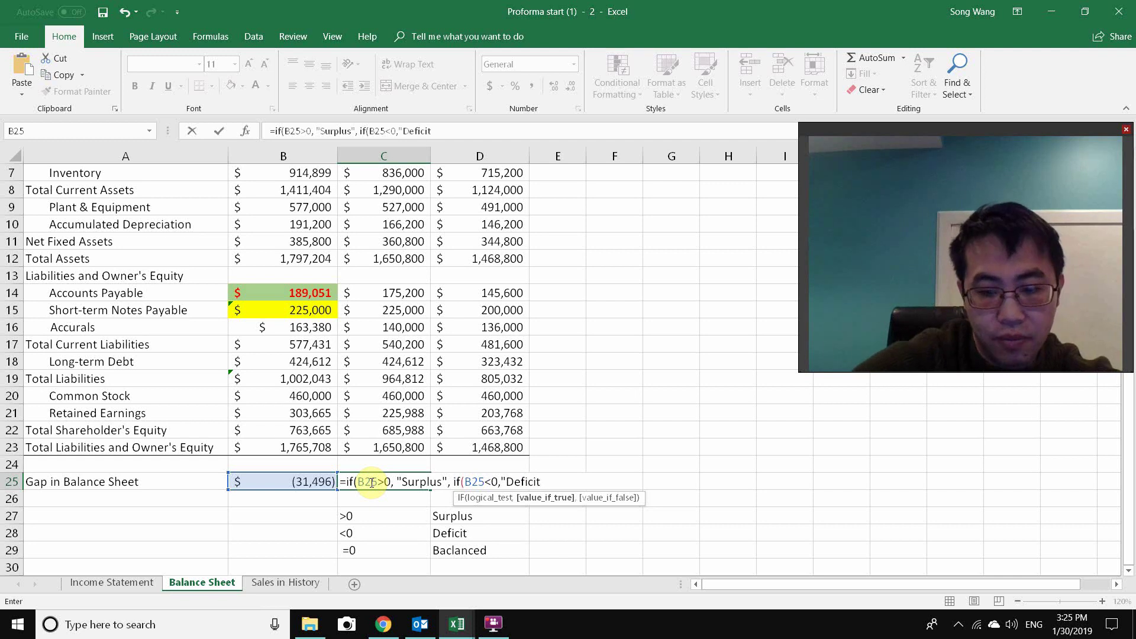
text(", "Balanced)
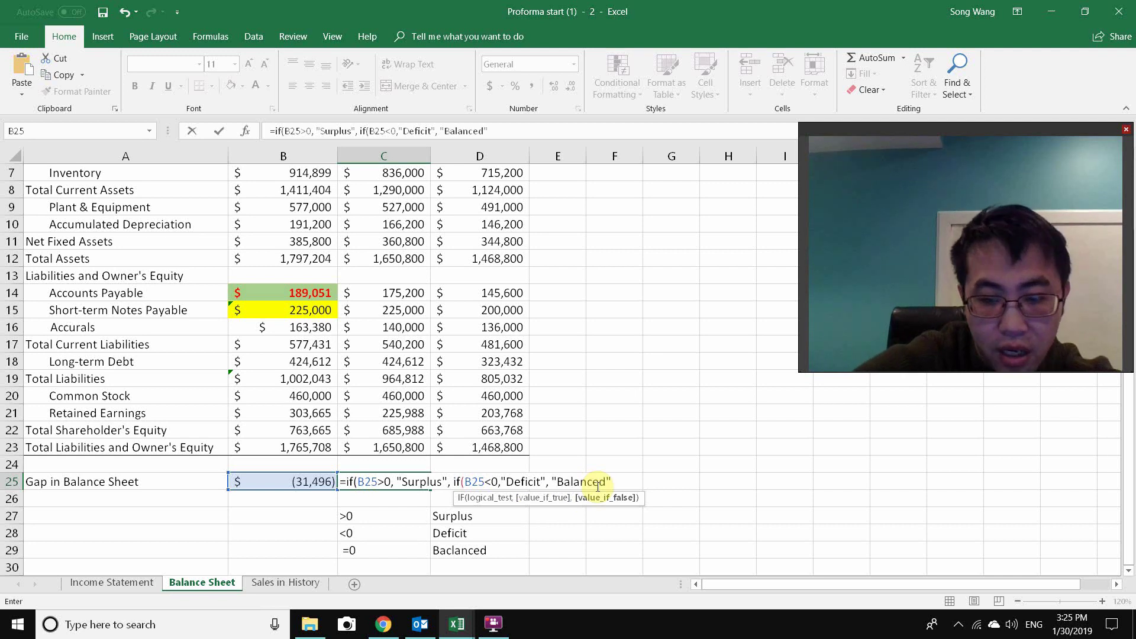
text())
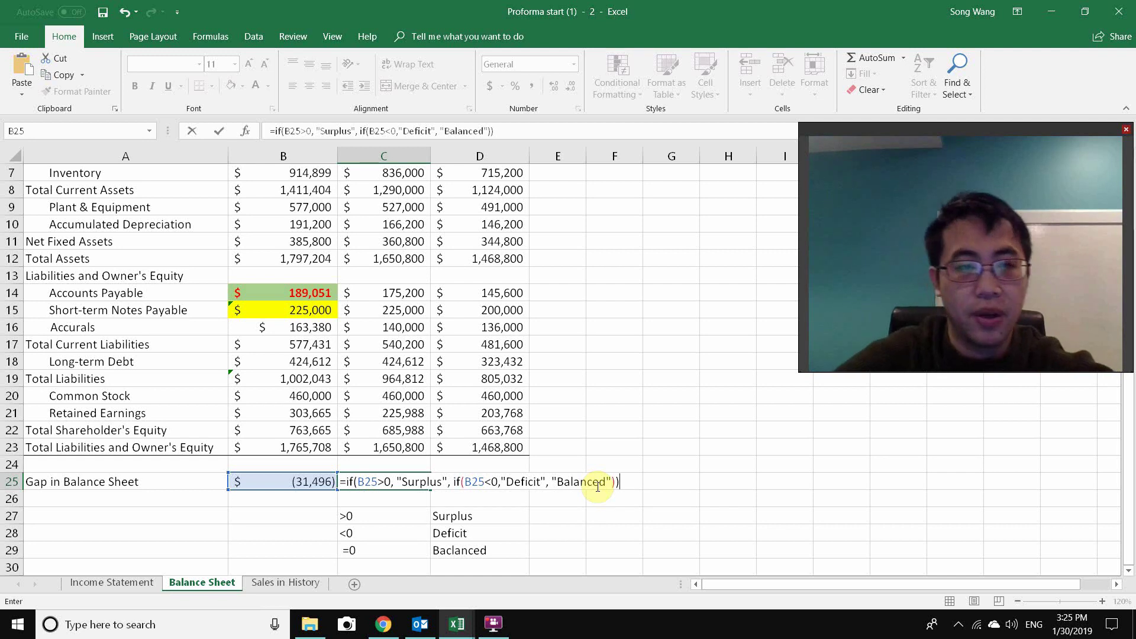
key(Return)
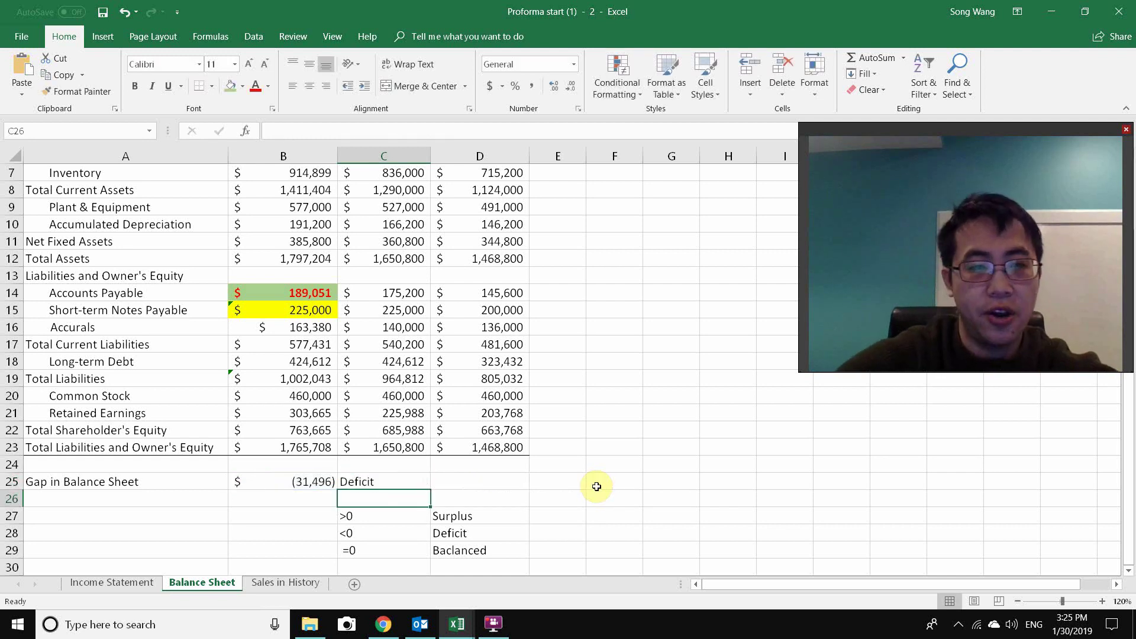
Delete the condition notes in C27:D29 below the gap row.
click(299, 482)
drag(361, 508, 476, 549)
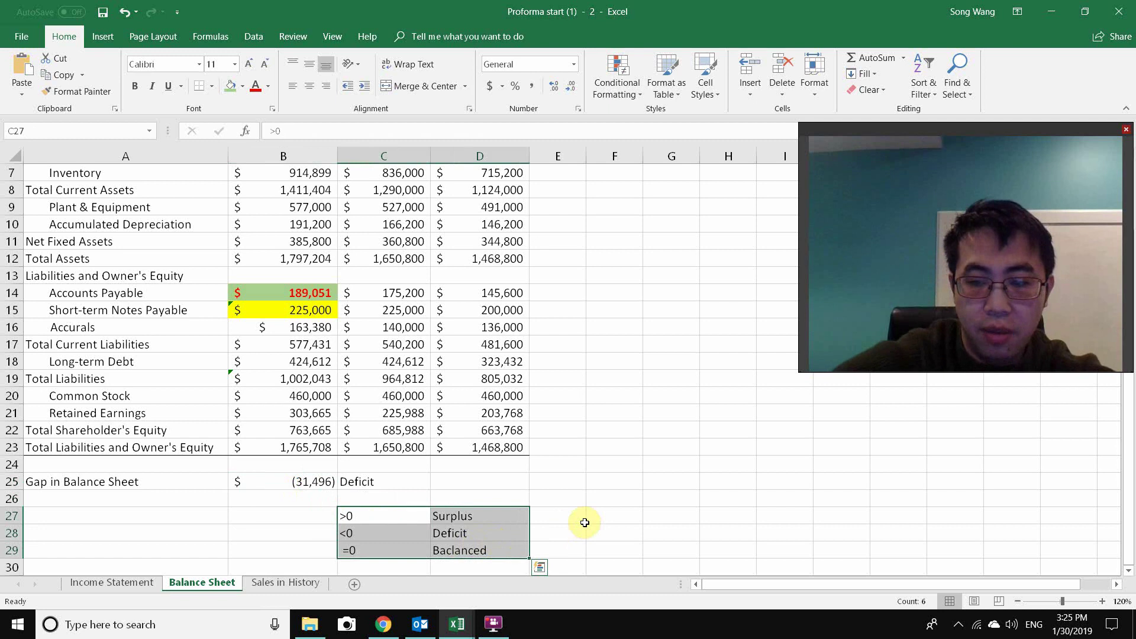
key(Delete)
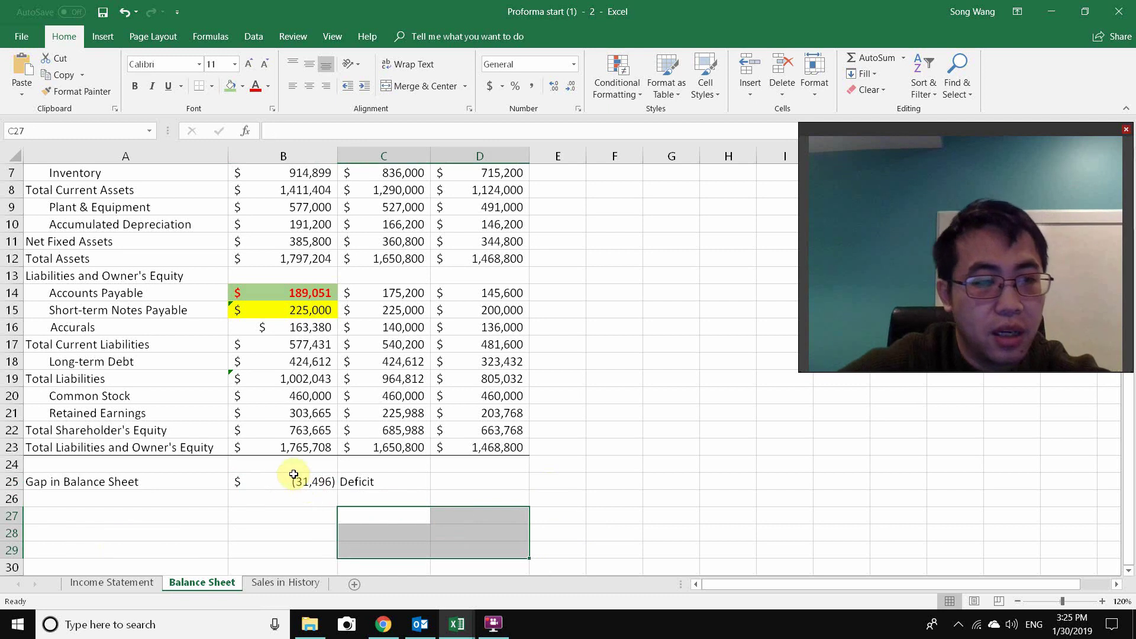
Read the note in A32 of the Income Statement sheet about adjusting short-term notes payable.
click(148, 582)
scroll(431, 491, down, 3)
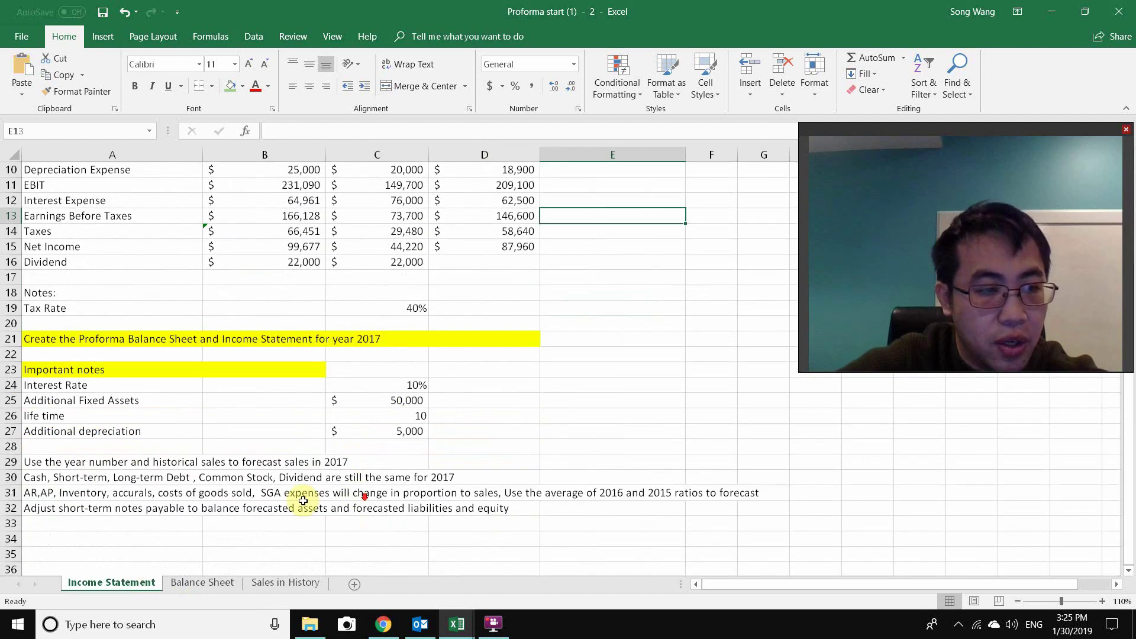
click(41, 508)
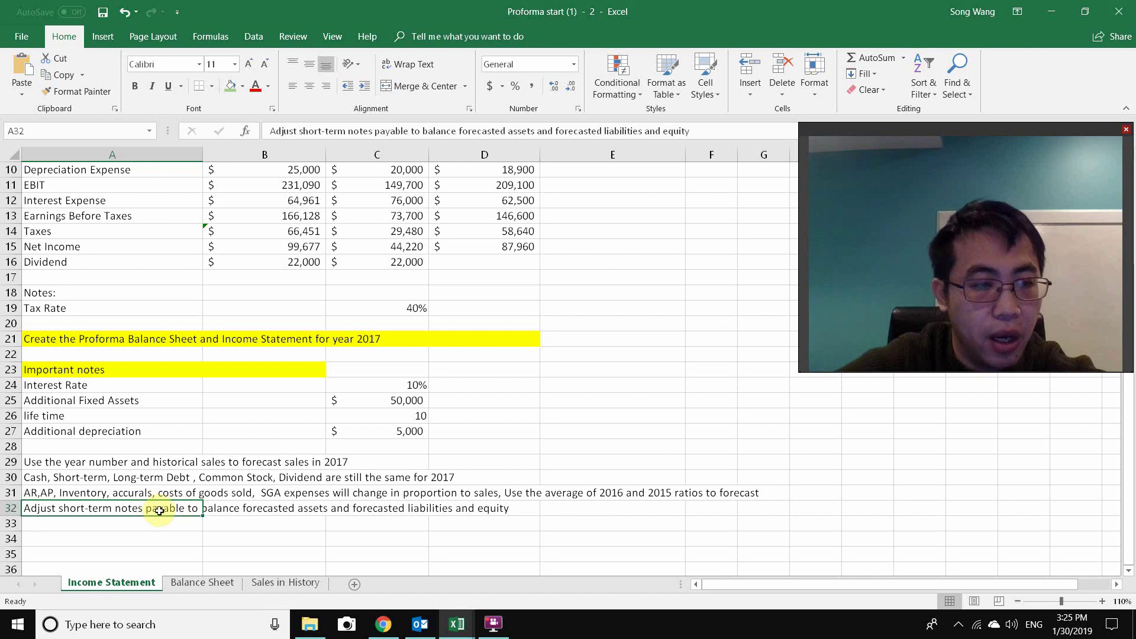
Show the formulas on the Balance Sheet, narrowing column A and widening column B to read the 2017 Proforma formulas in full.
click(216, 585)
scroll(568, 436, up, 2)
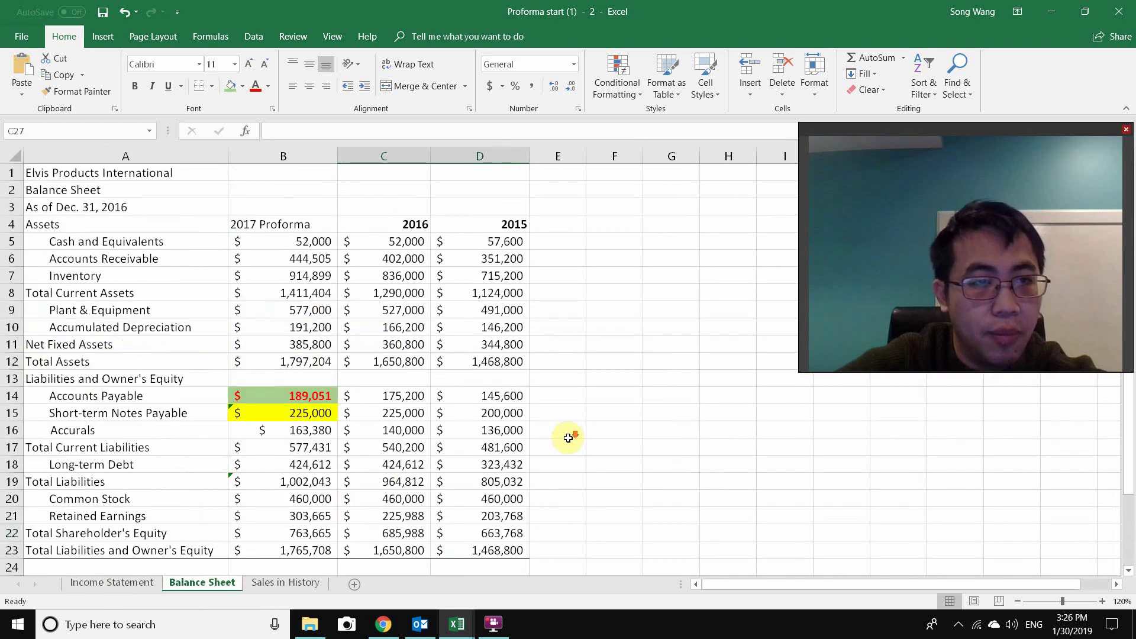
scroll(569, 436, down, 1)
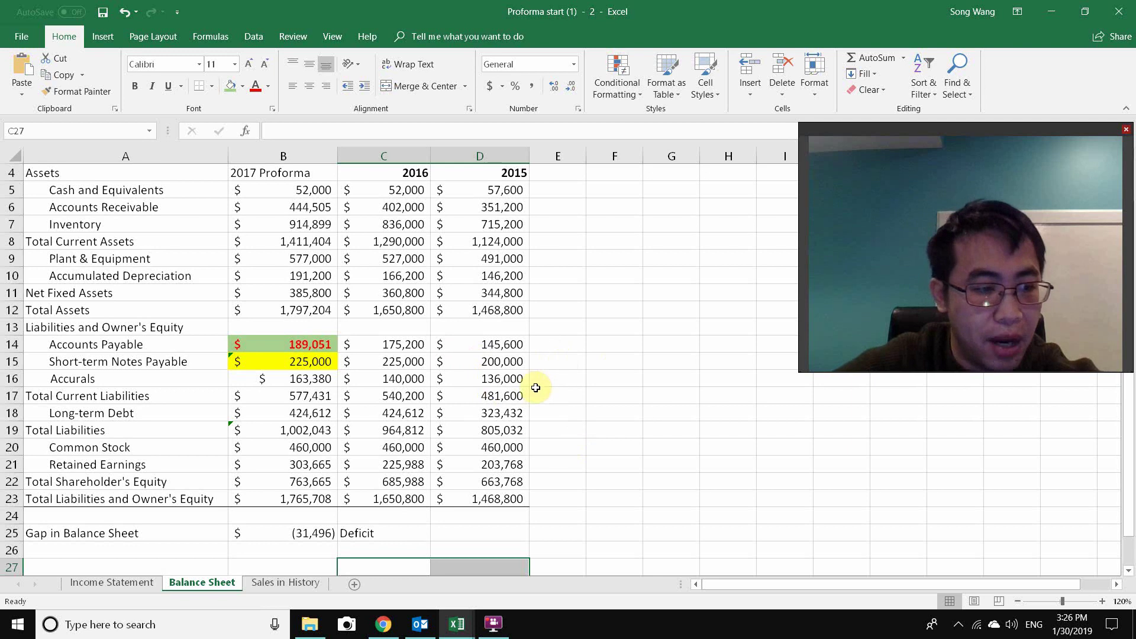
key(ctrl+grave)
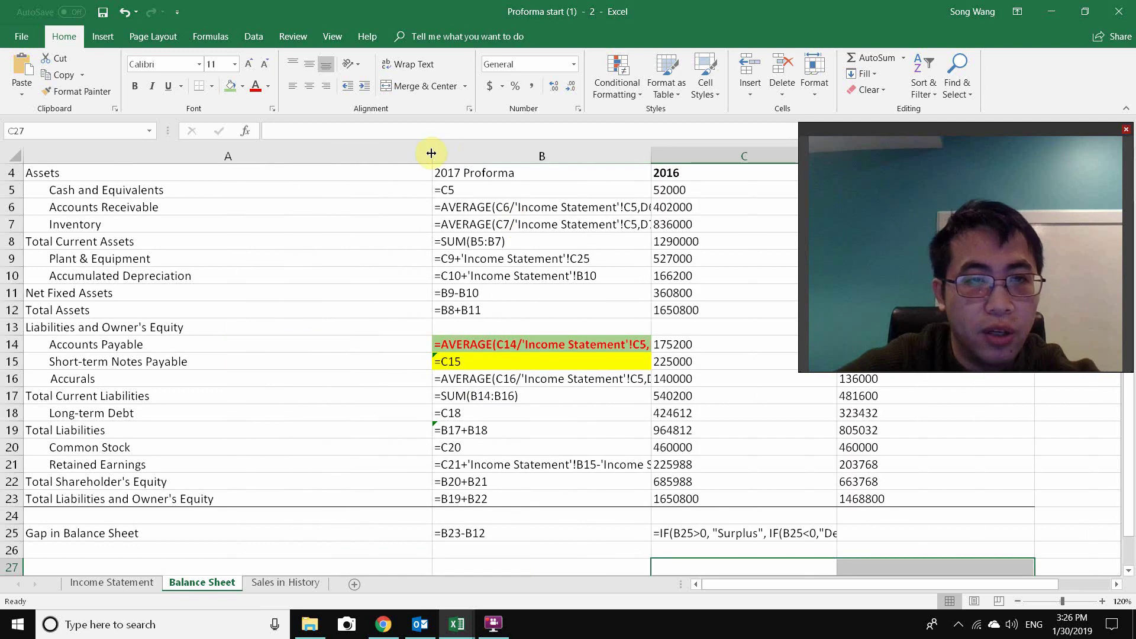
drag(431, 153, 247, 158)
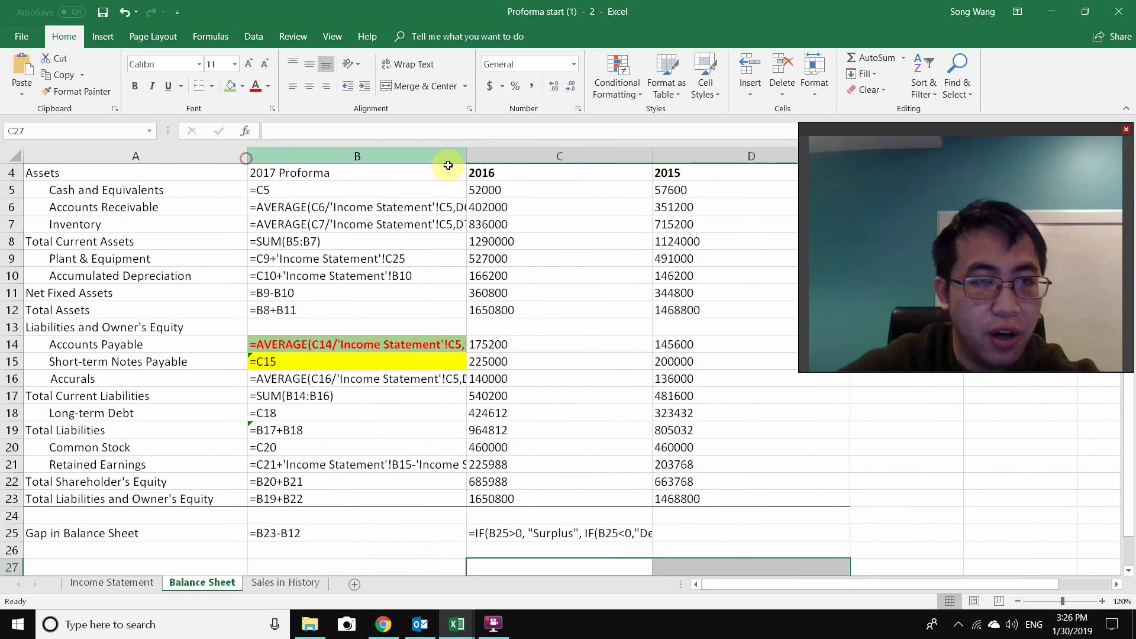
drag(466, 158, 760, 176)
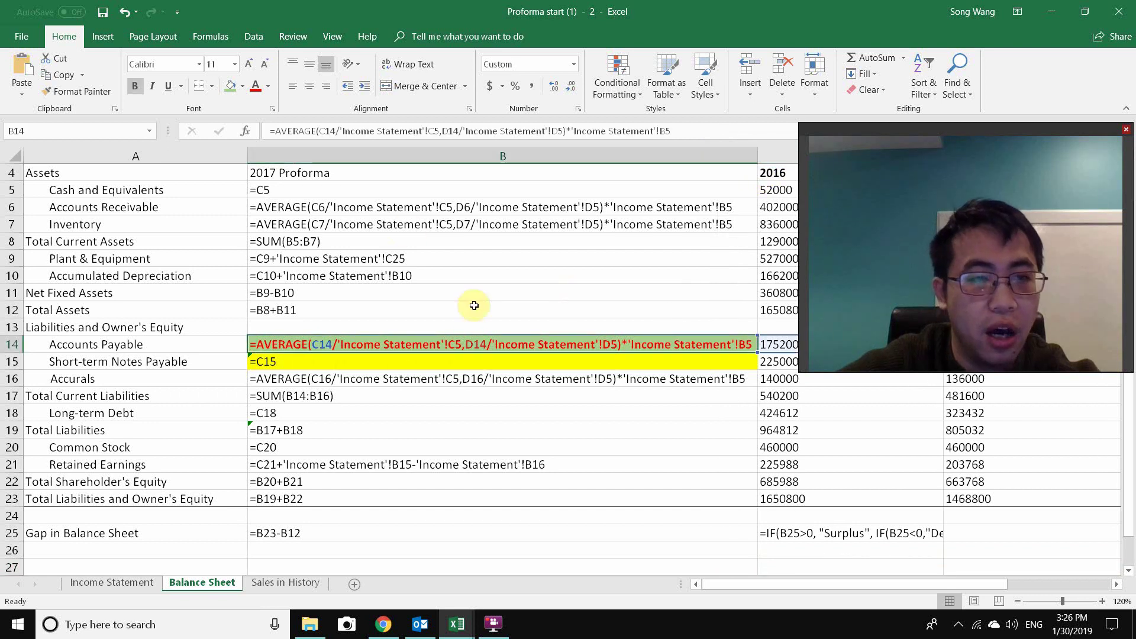
key(ctrl+grave)
key(ctrl+grave)
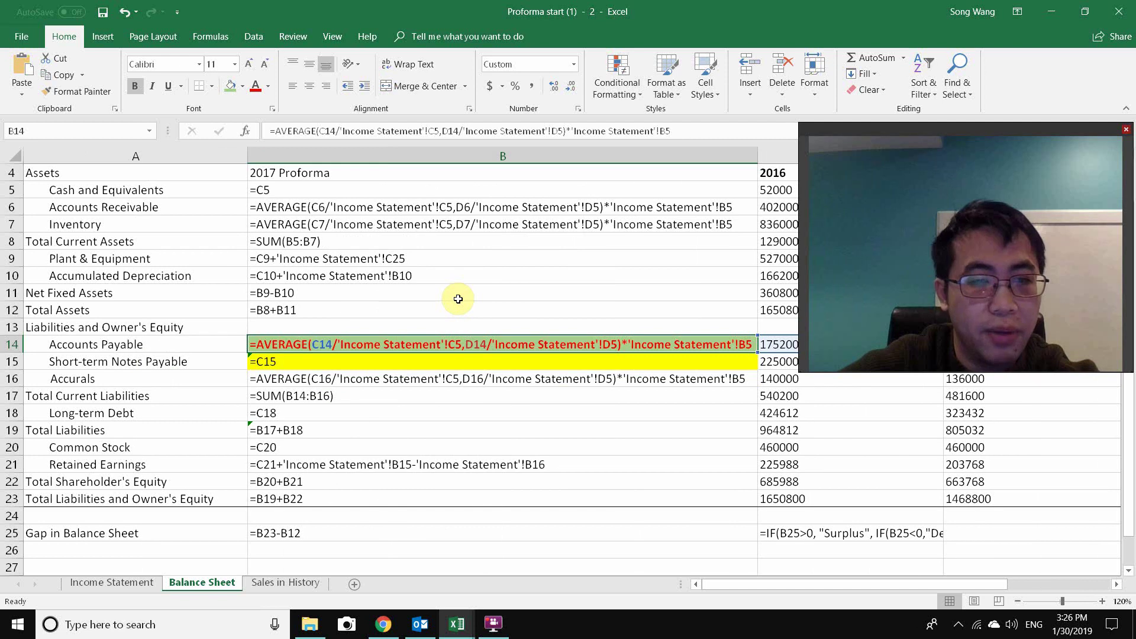
Switch the Balance Sheet back to displaying values, widen column A to fit its labels and narrow column B.
key(ctrl+grave)
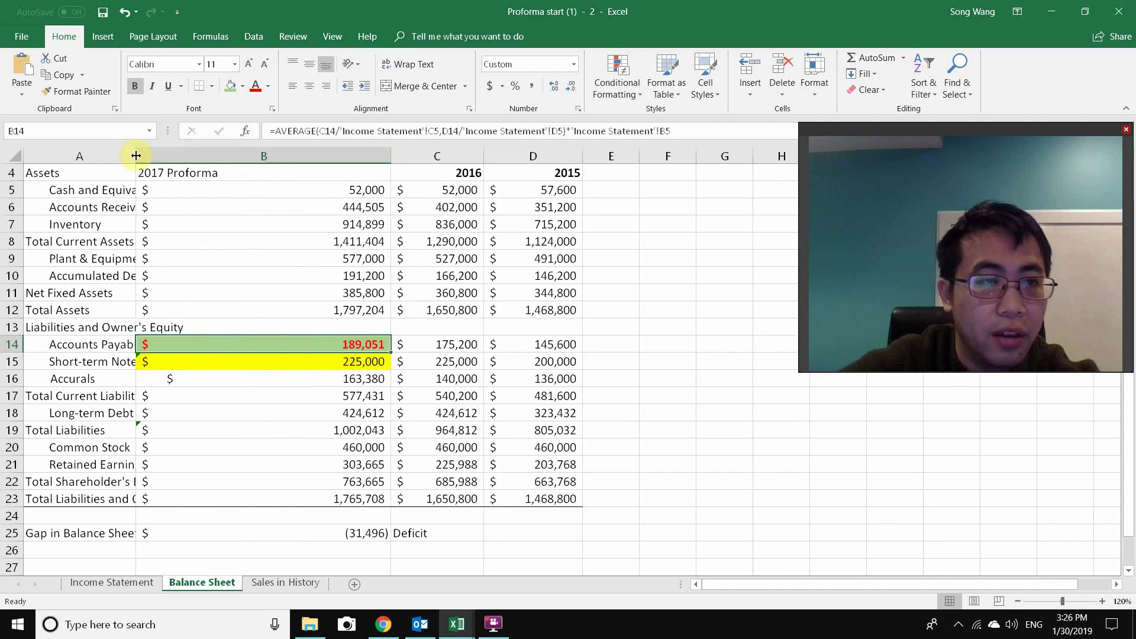
drag(136, 155, 320, 155)
drag(575, 156, 462, 152)
Inspect the formulas of the 2017 Short-term Notes Payable in B15 and the balance sheet gap in B25.
scroll(437, 320, down, 1)
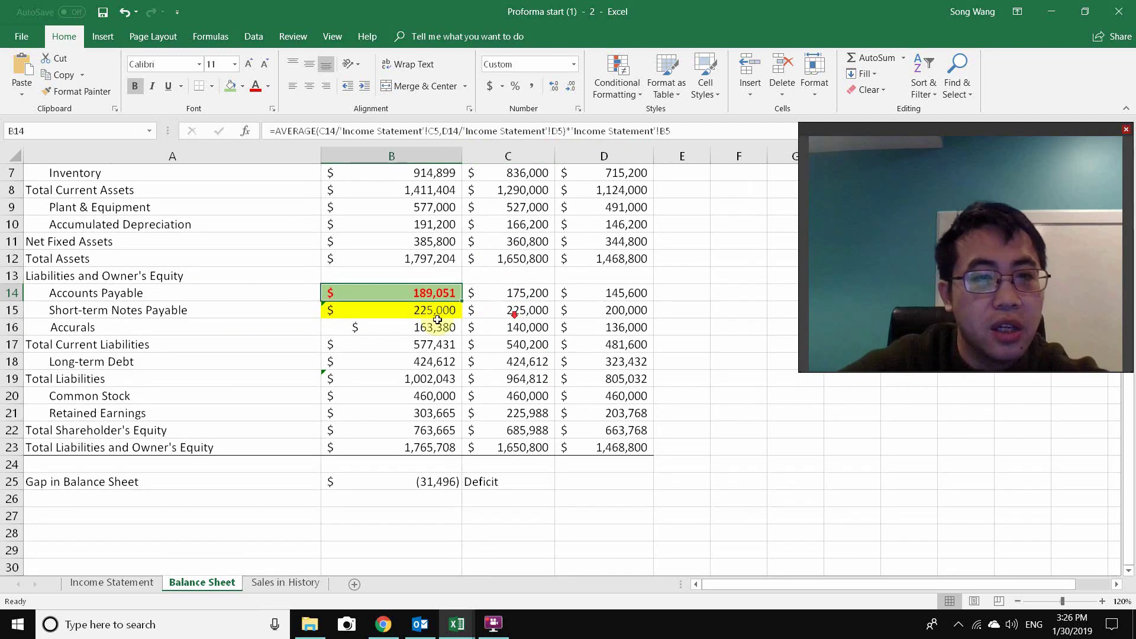
click(437, 312)
click(420, 483)
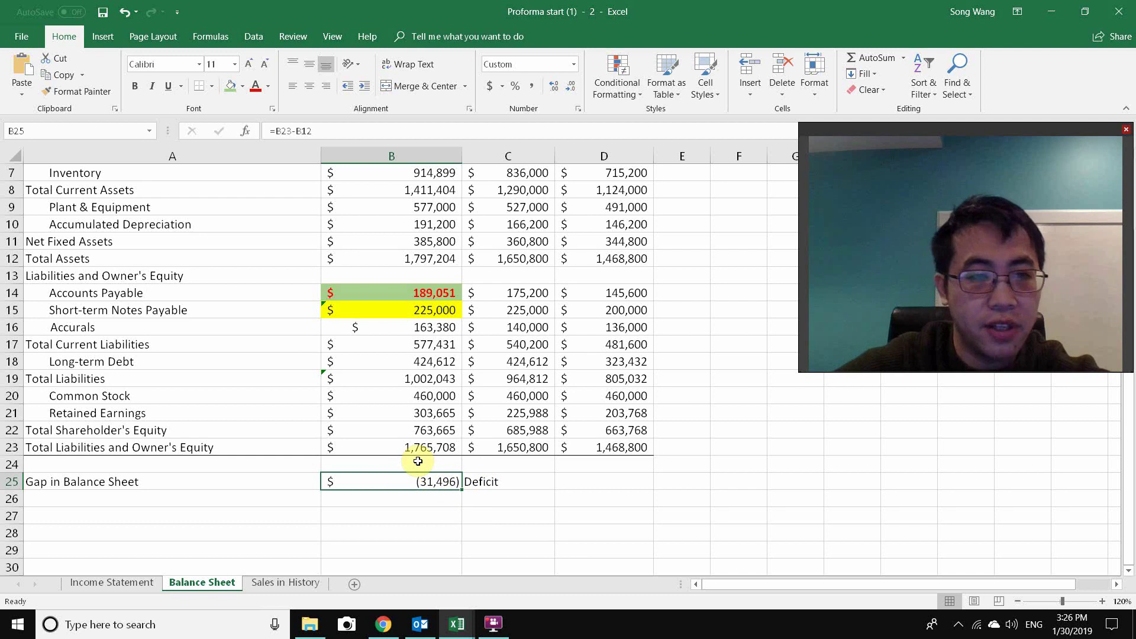
click(429, 311)
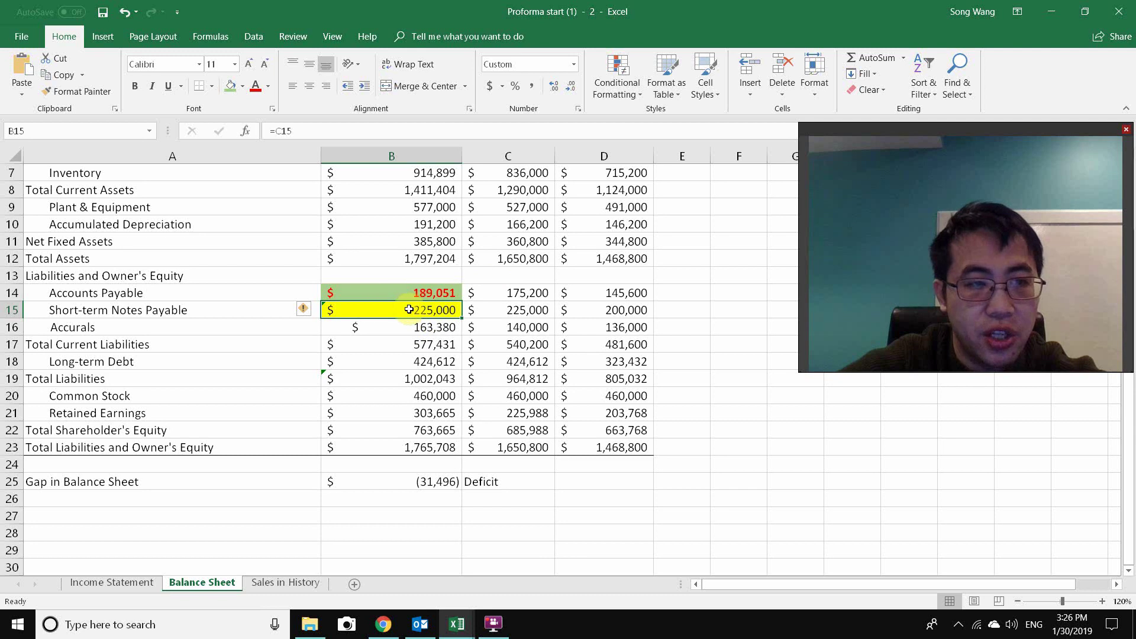
Copy the formatting of C14 onto the 2017 Accounts Payable cell B14 with Format Painter.
click(523, 289)
click(76, 90)
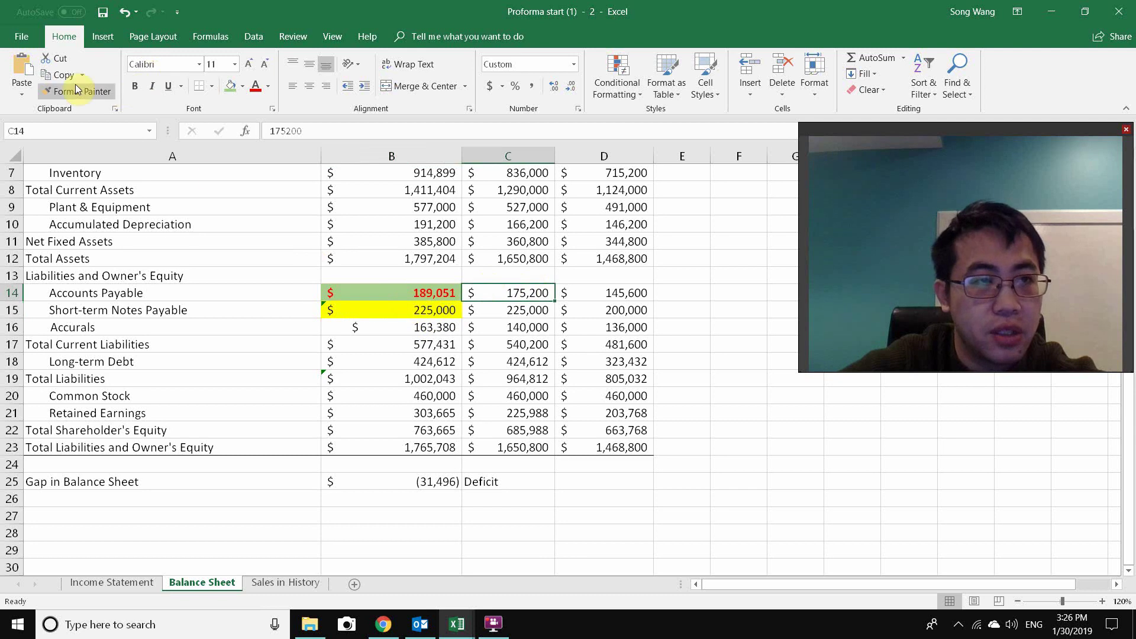
click(367, 301)
click(414, 310)
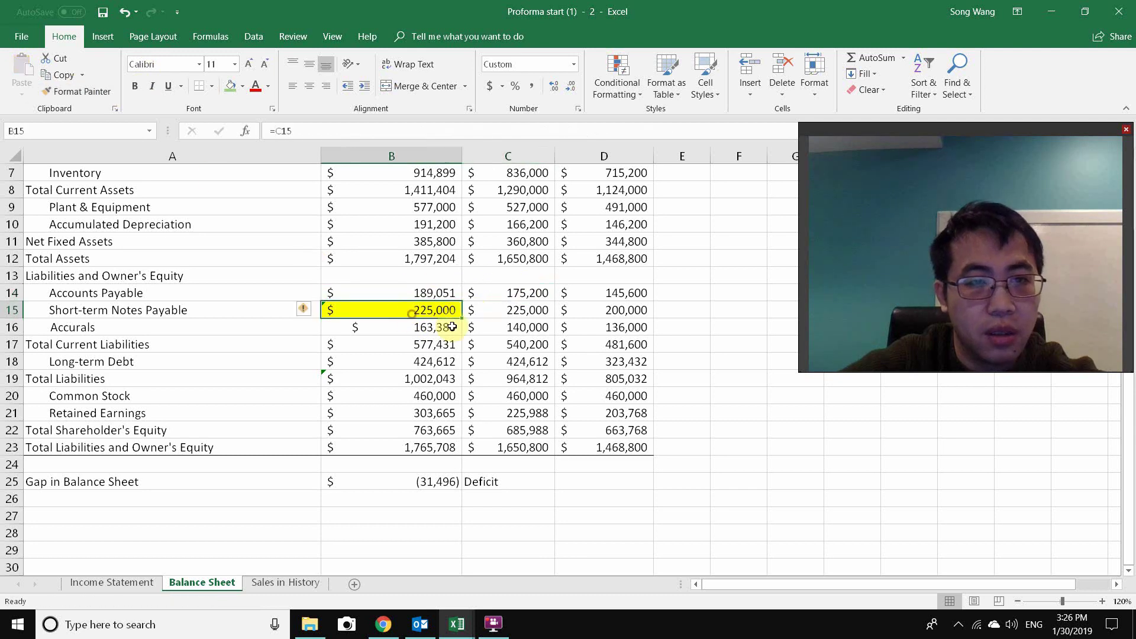
click(433, 286)
Try to set the 2017 Short-term Notes Payable in B15 to =C15-B25, and undo the entry.
click(421, 313)
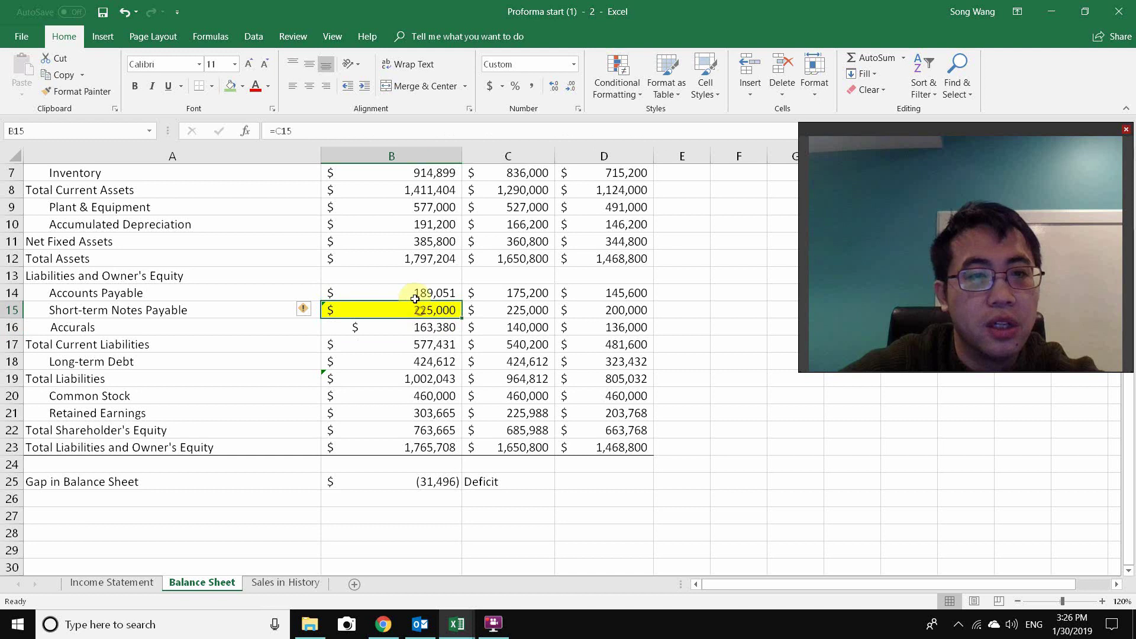
double_click(411, 308)
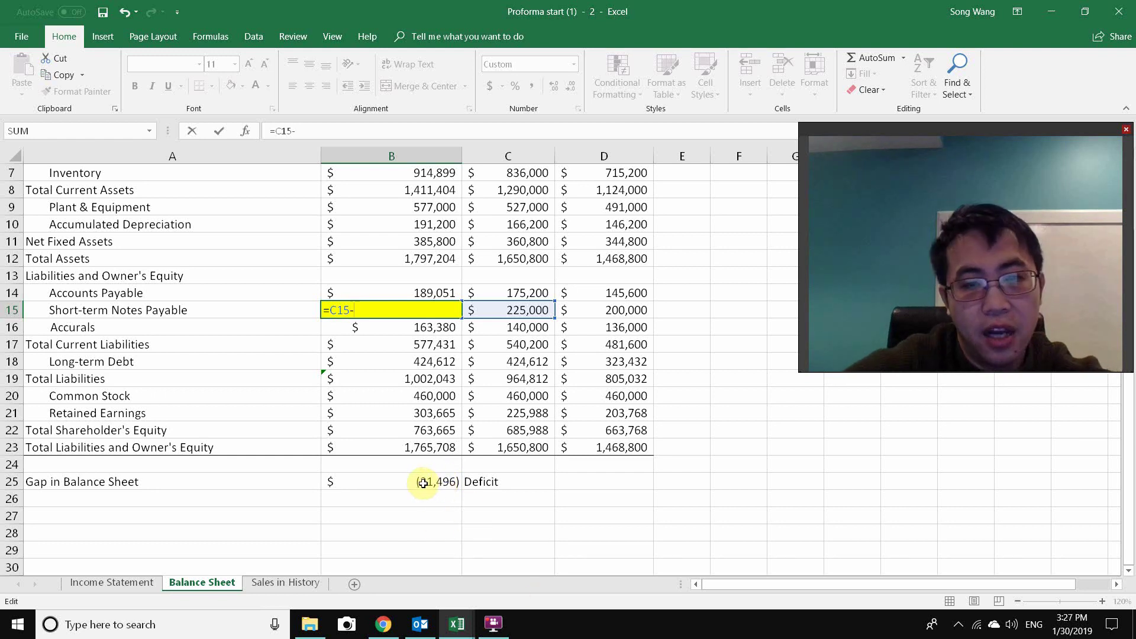
click(430, 481)
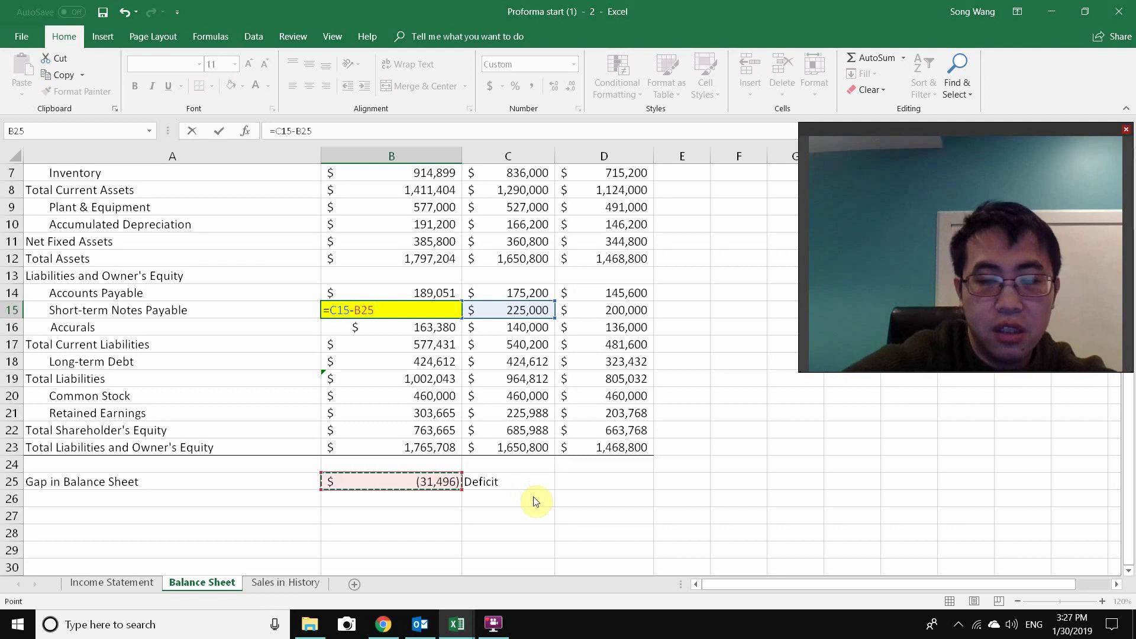
key(Return)
click(535, 359)
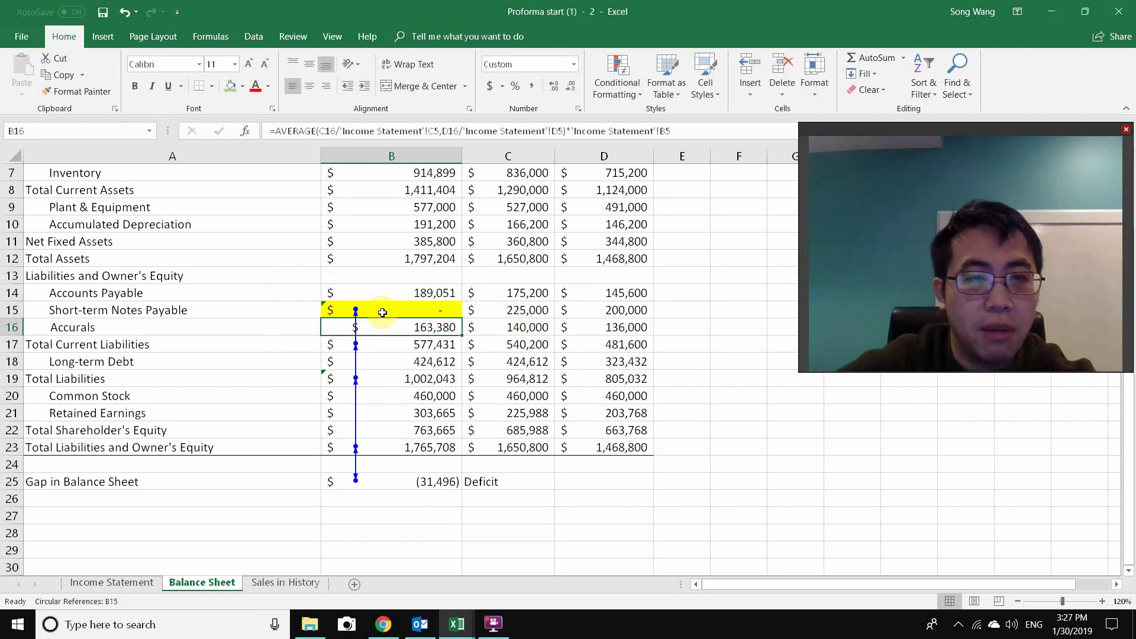
click(126, 12)
Start an example beside the balance sheet with the heading Self-Referencing in G21, 4 in G23 and 1 in G24.
click(759, 423)
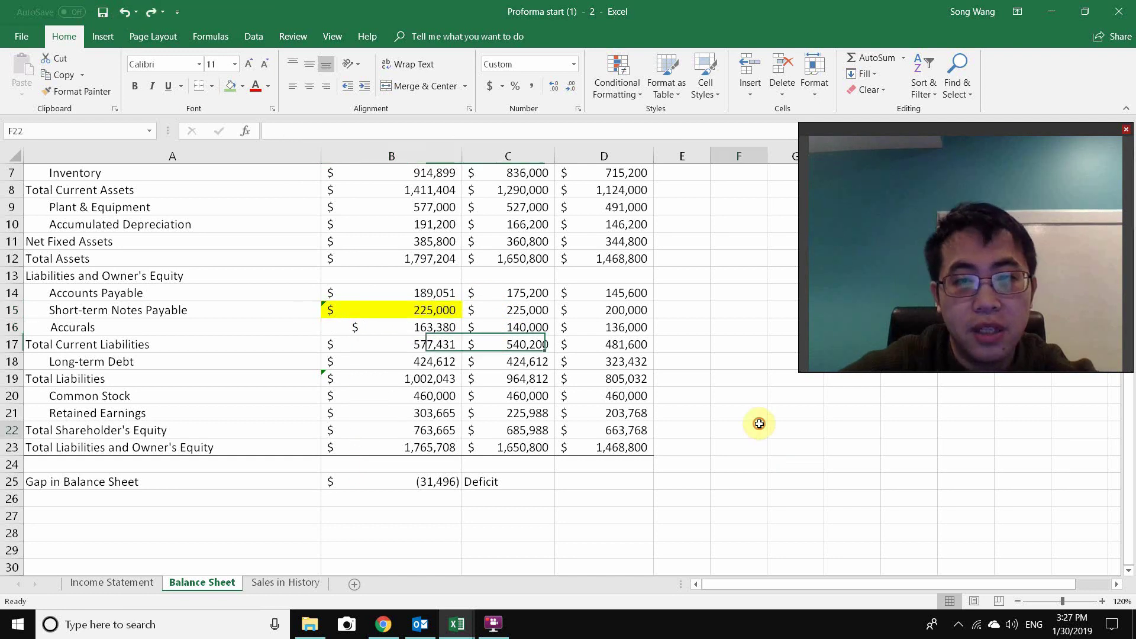
click(816, 414)
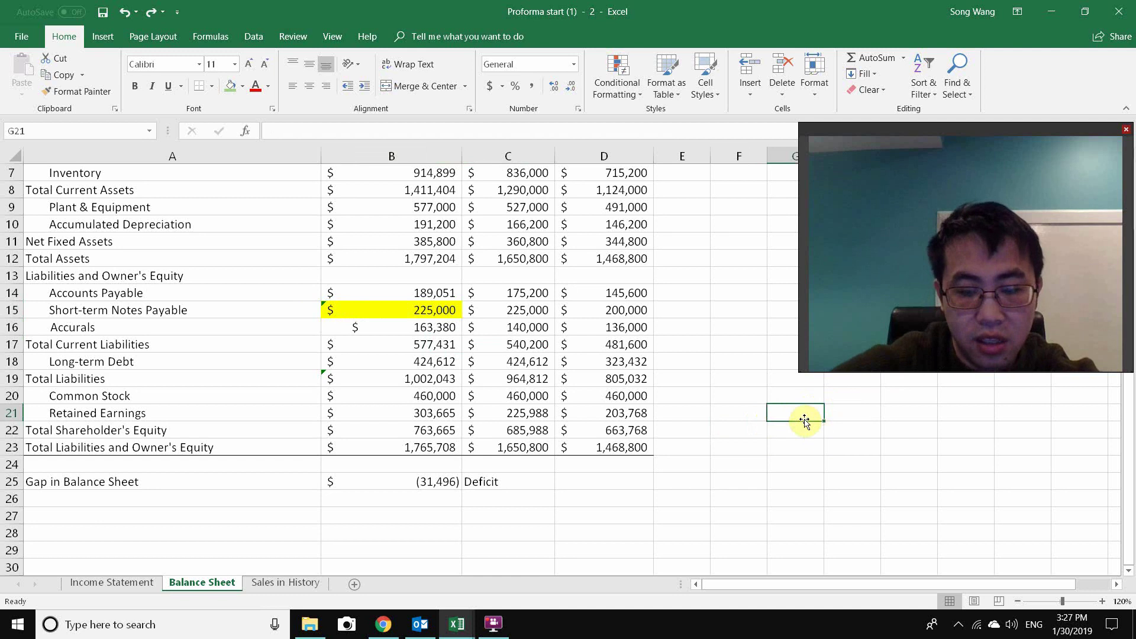
text(Self-Ref)
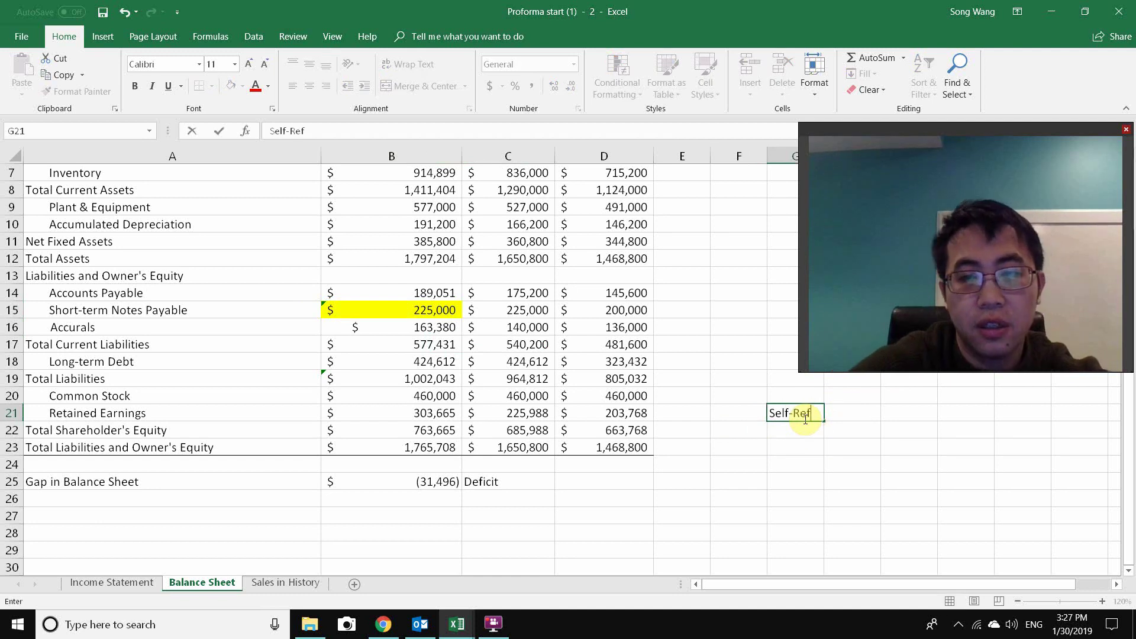
key(Return)
key(Return)
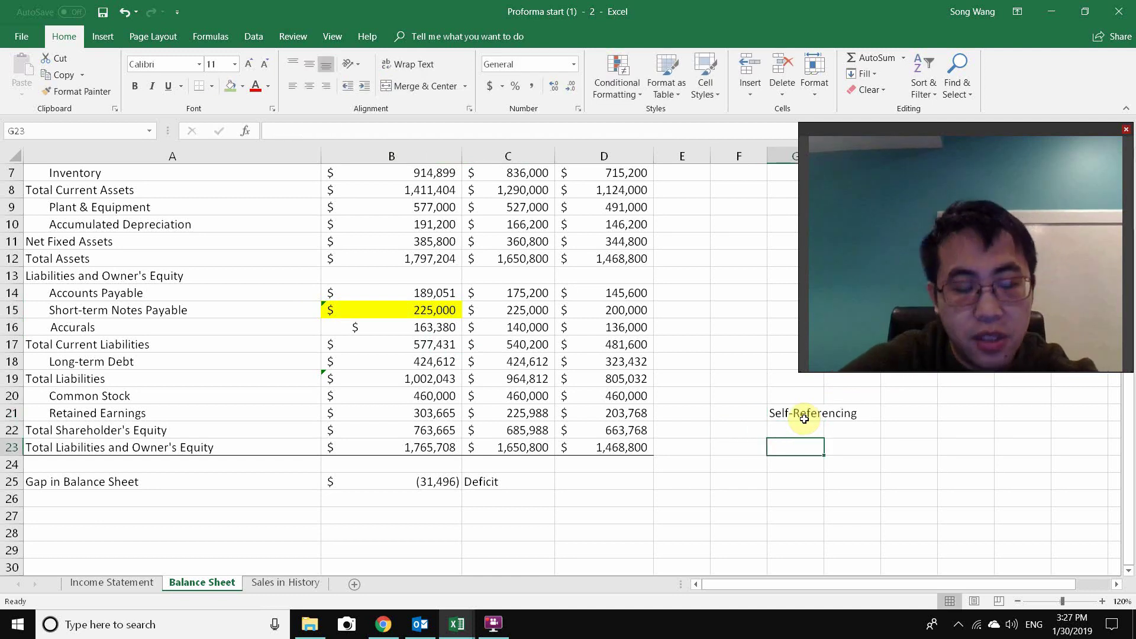
text(4)
key(Return)
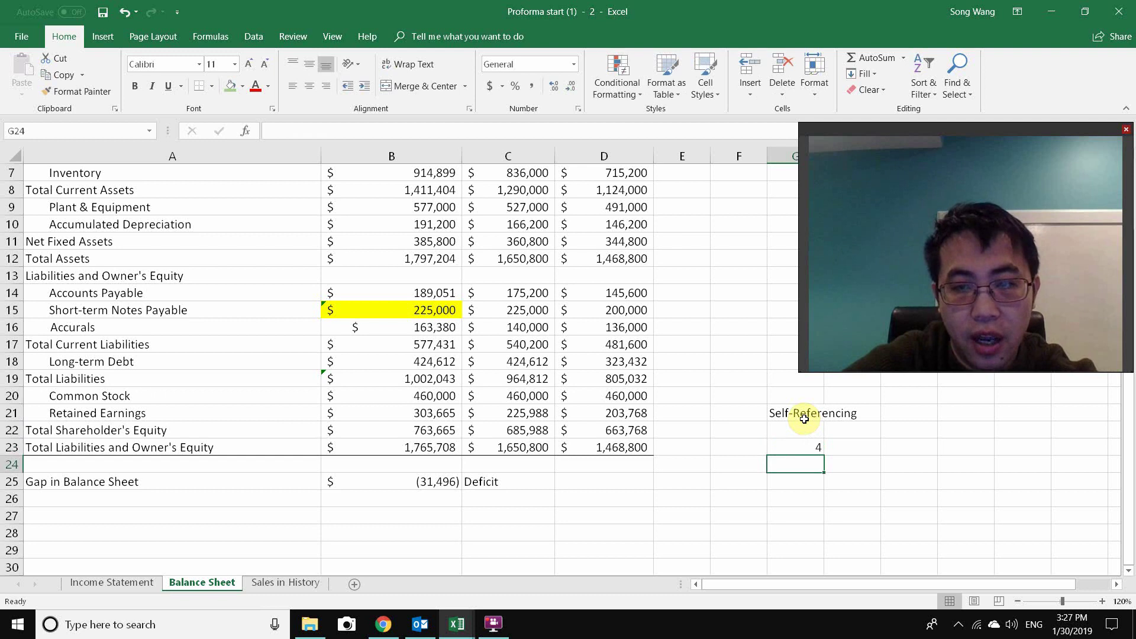
text(1)
key(Return)
Calculate the difference of the two example numbers in G26 with the formula =G23-G24.
key(Return)
text(=)
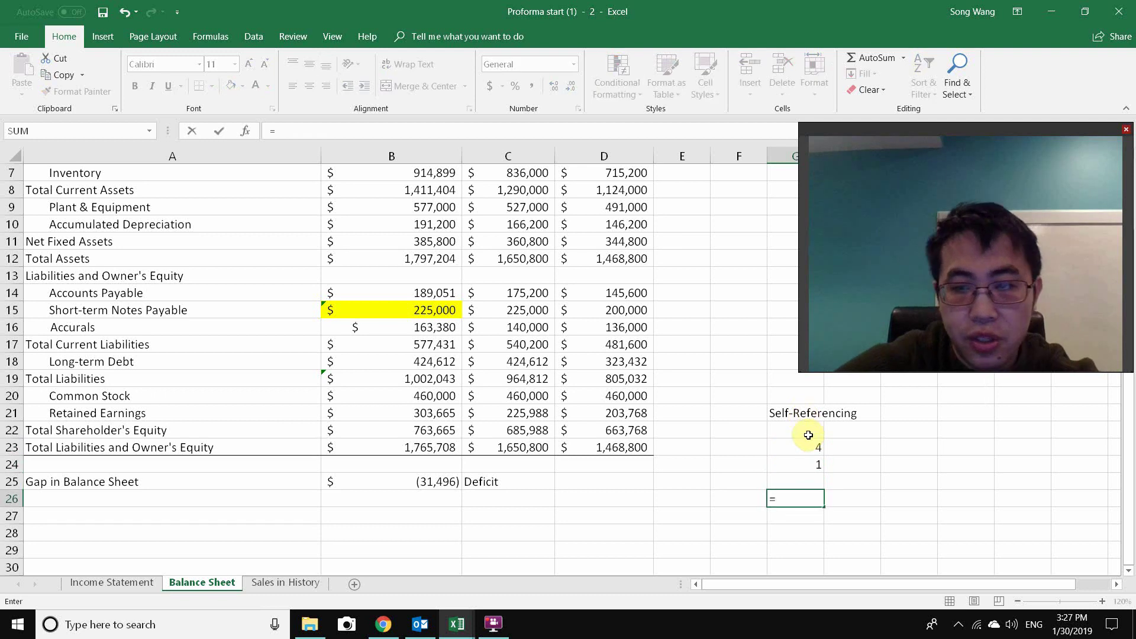
click(814, 443)
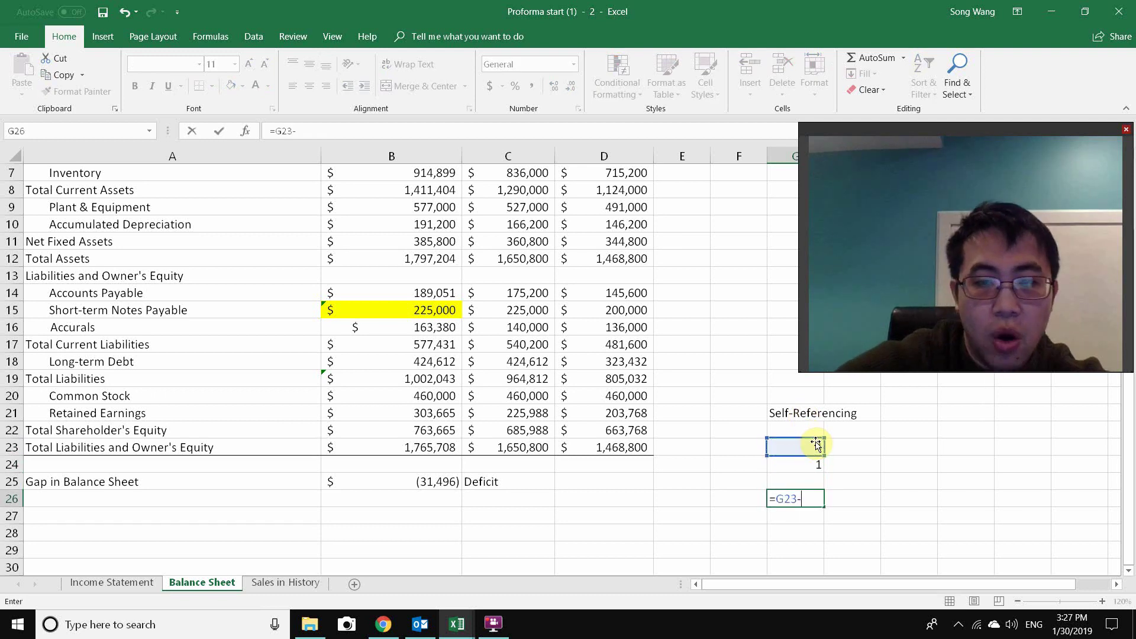
text(-)
click(817, 463)
key(Return)
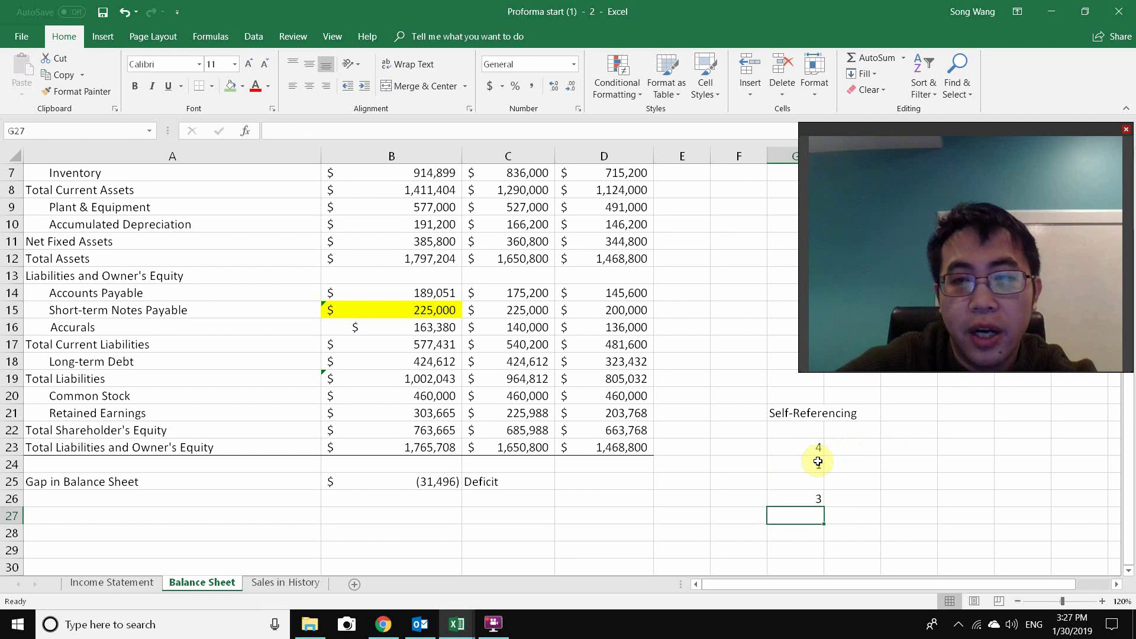
key(Up)
double_click(817, 448)
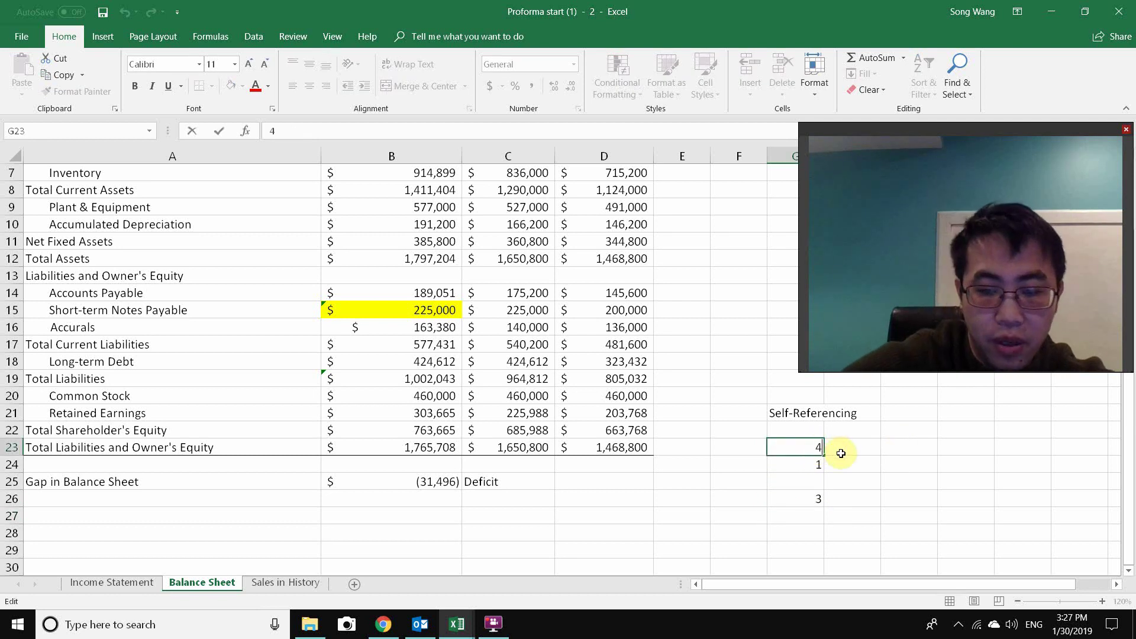
text(=4+)
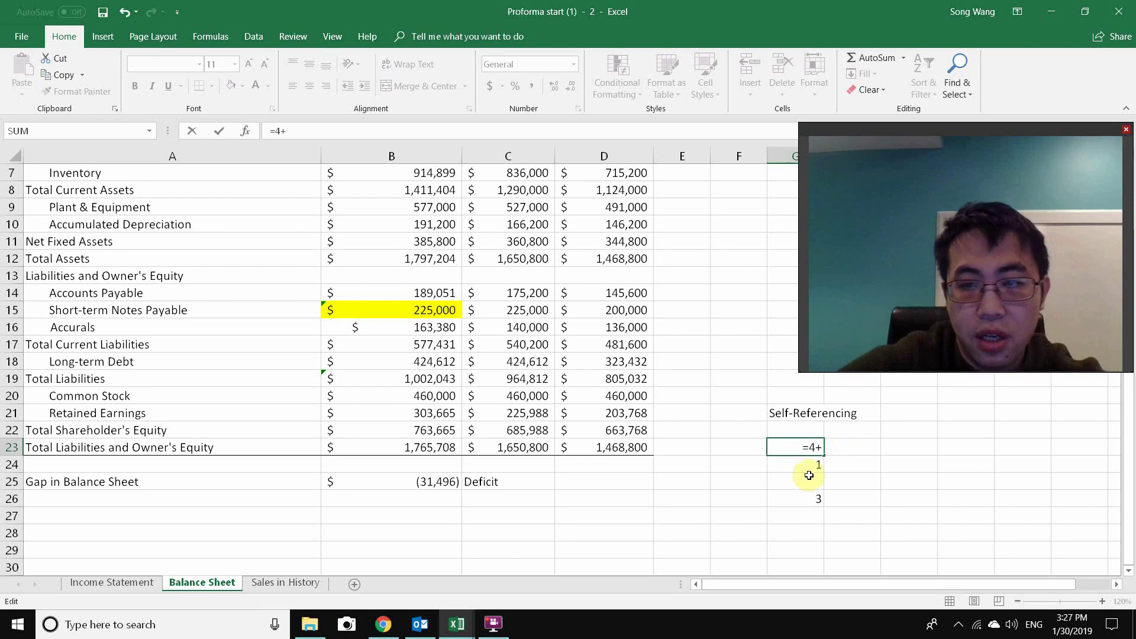
click(815, 497)
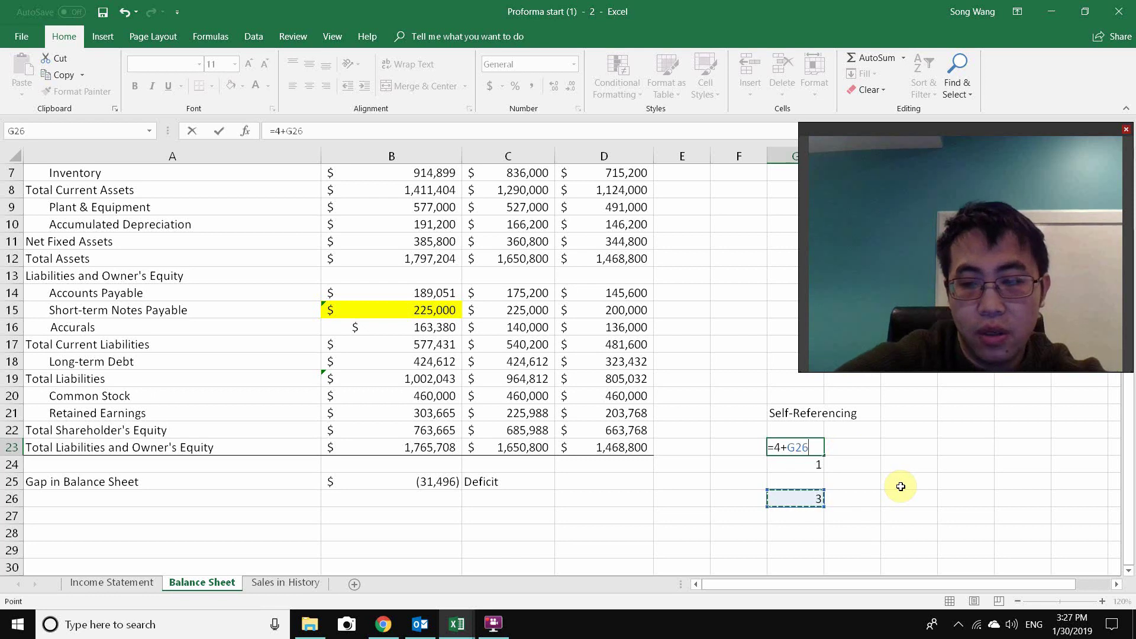
key(BackSpace)
key(BackSpace)
key(BackSpace)
key(Escape)
Change G24 to the formula =1+G26 to demonstrate a circular reference, and dismiss the resulting message.
click(816, 465)
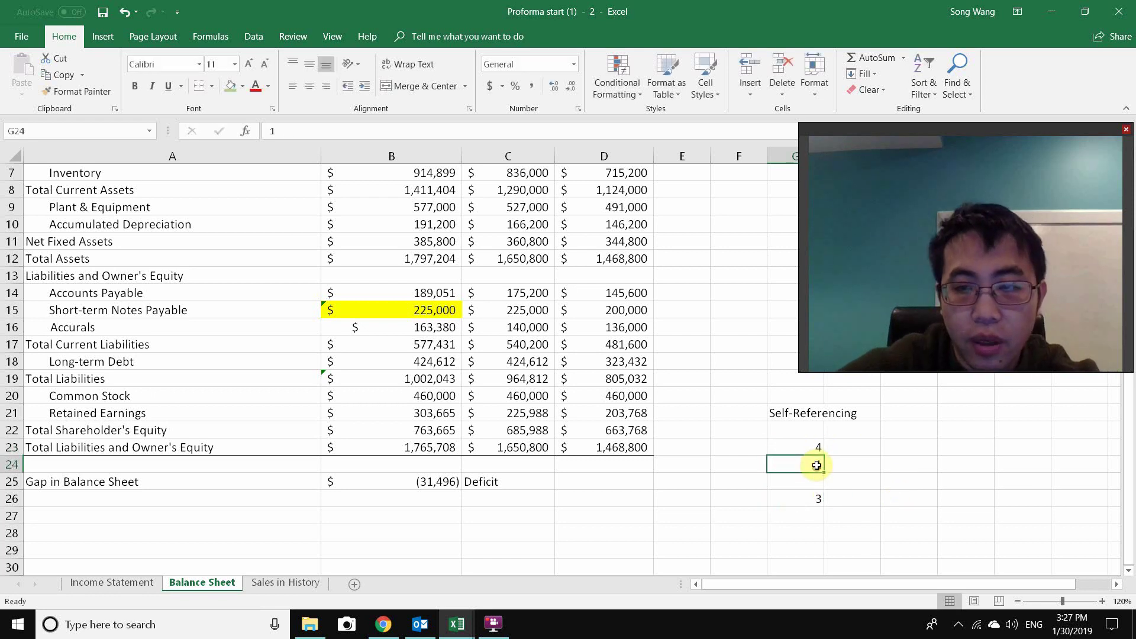
text(=1)
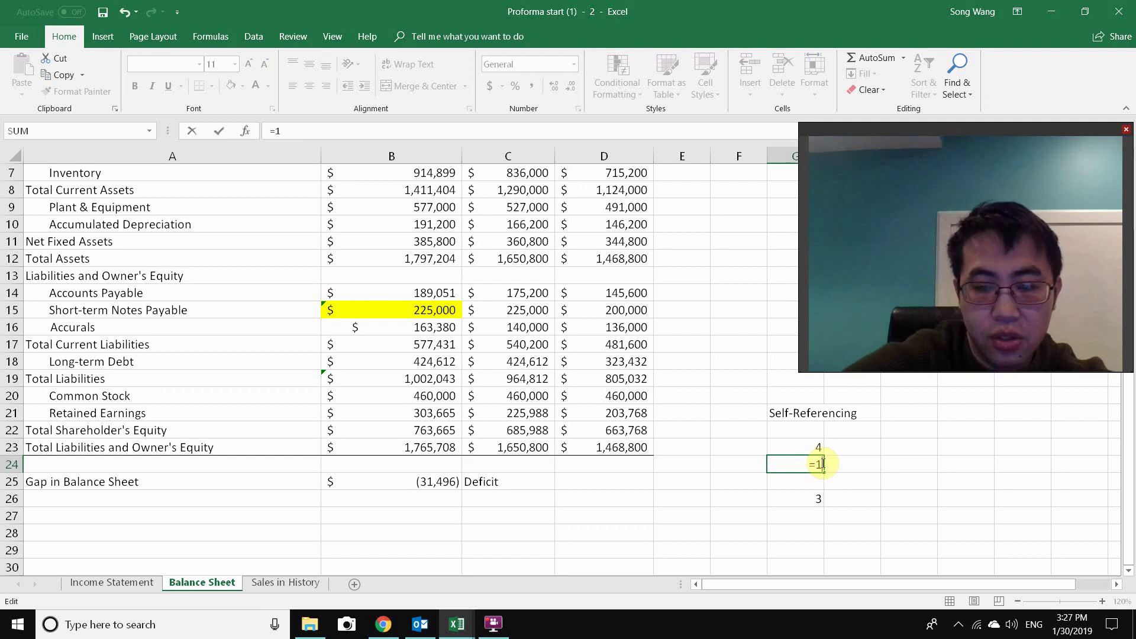
text(+)
click(811, 499)
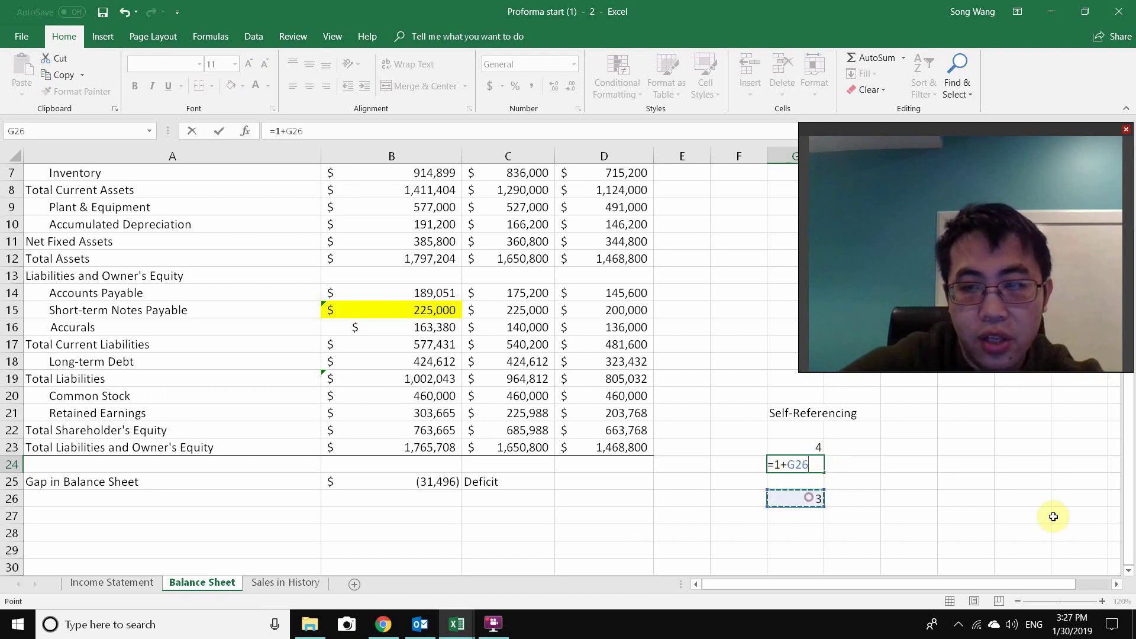
key(Return)
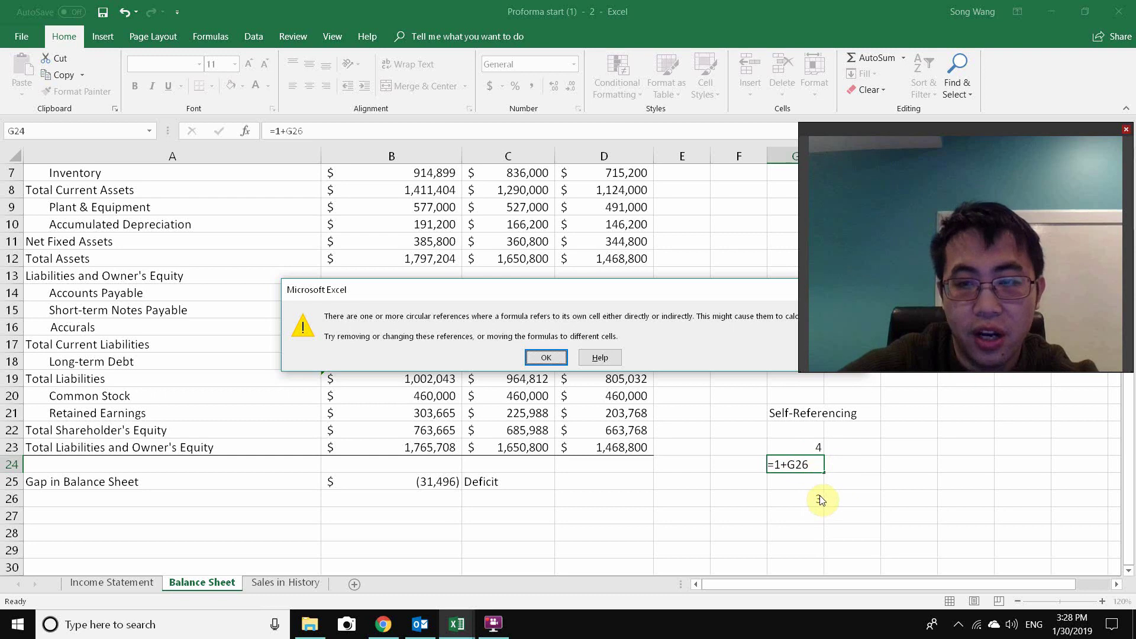
click(559, 359)
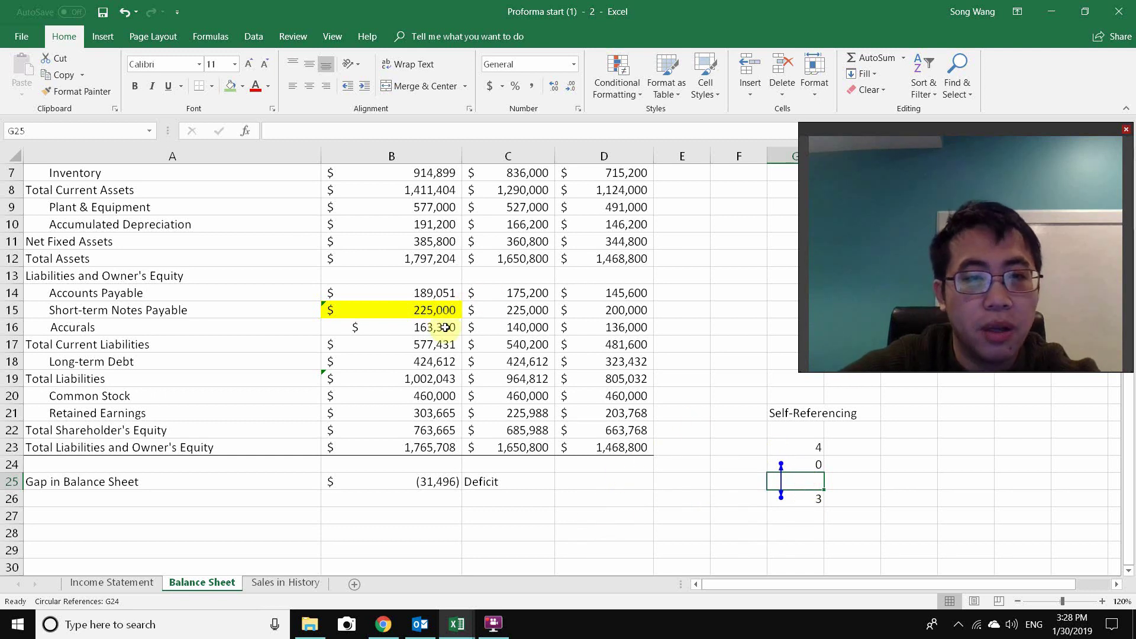
Clear the whole self-referencing example from the cells in columns G to L, from row 20 down.
click(772, 411)
drag(777, 406, 881, 530)
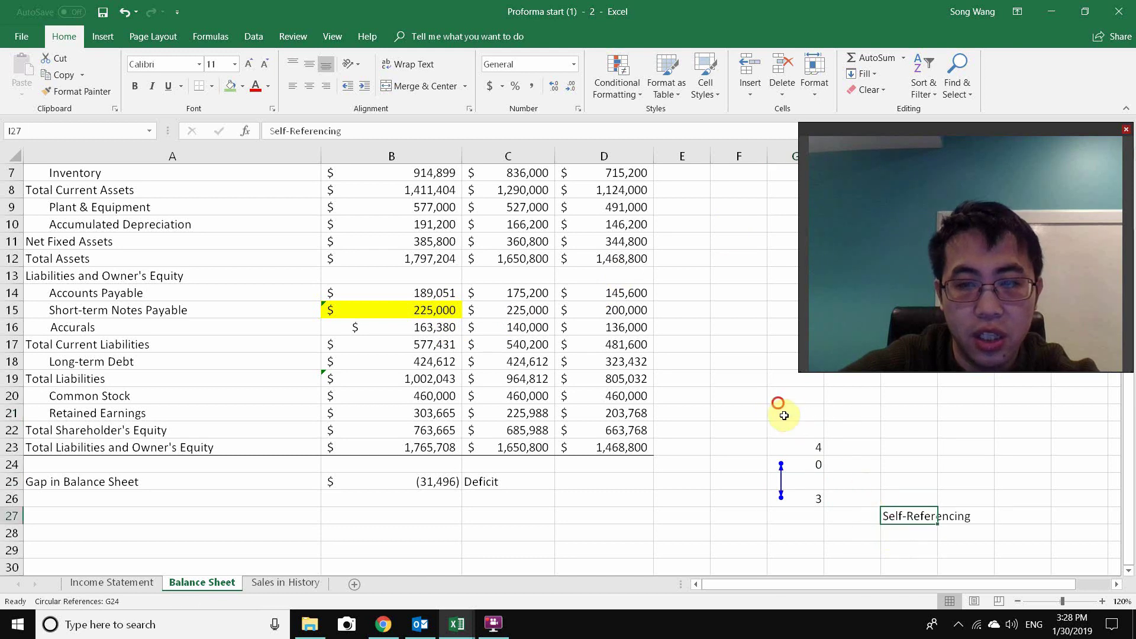
drag(781, 398, 1058, 554)
key(Delete)
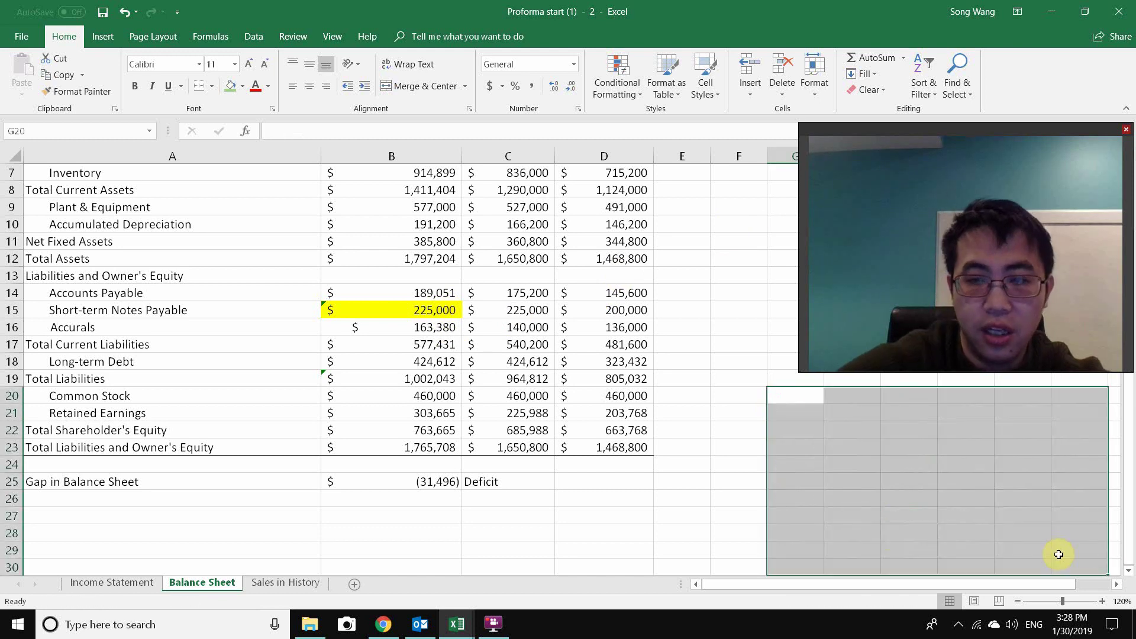
Start a Goal Seek that sets the balance sheet gap in B25 to a value of 0.
click(439, 312)
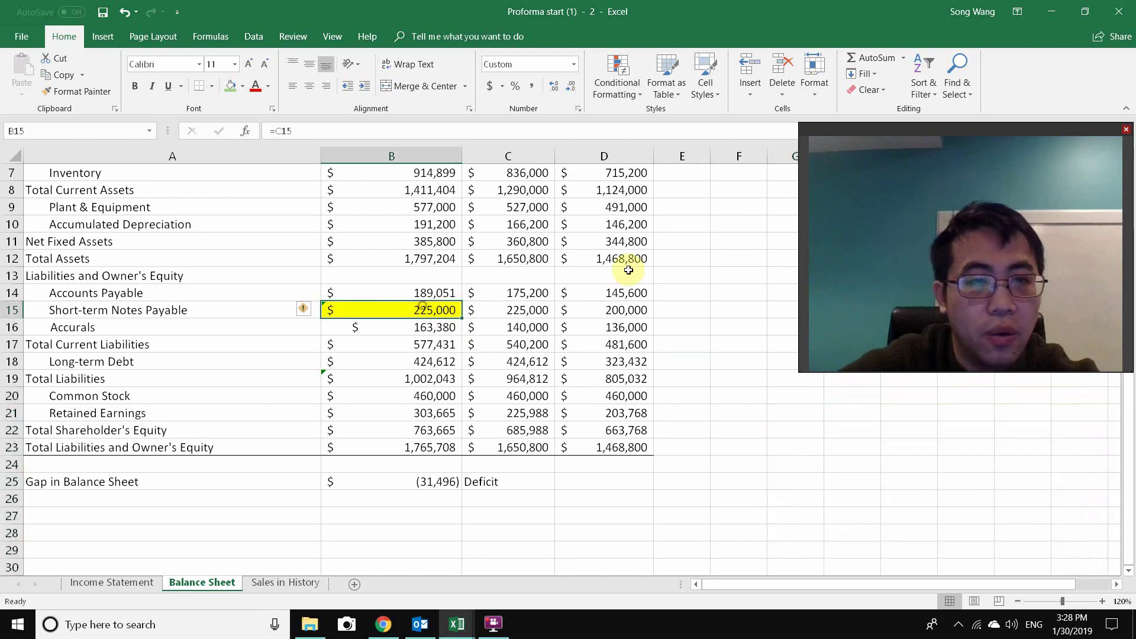
click(255, 33)
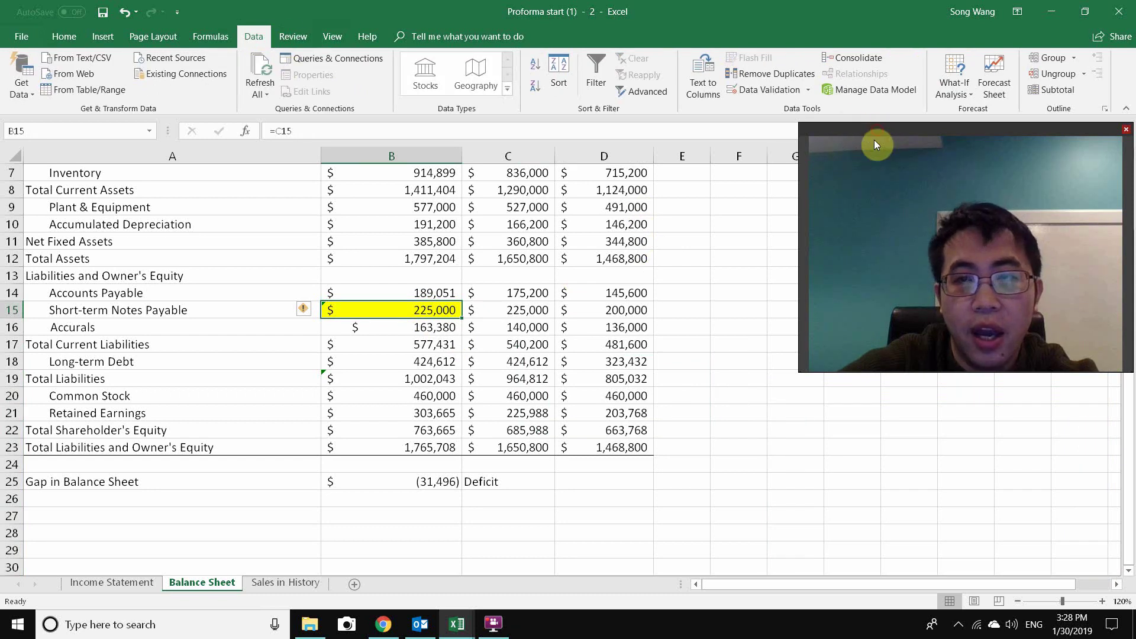
drag(874, 139, 848, 241)
click(959, 88)
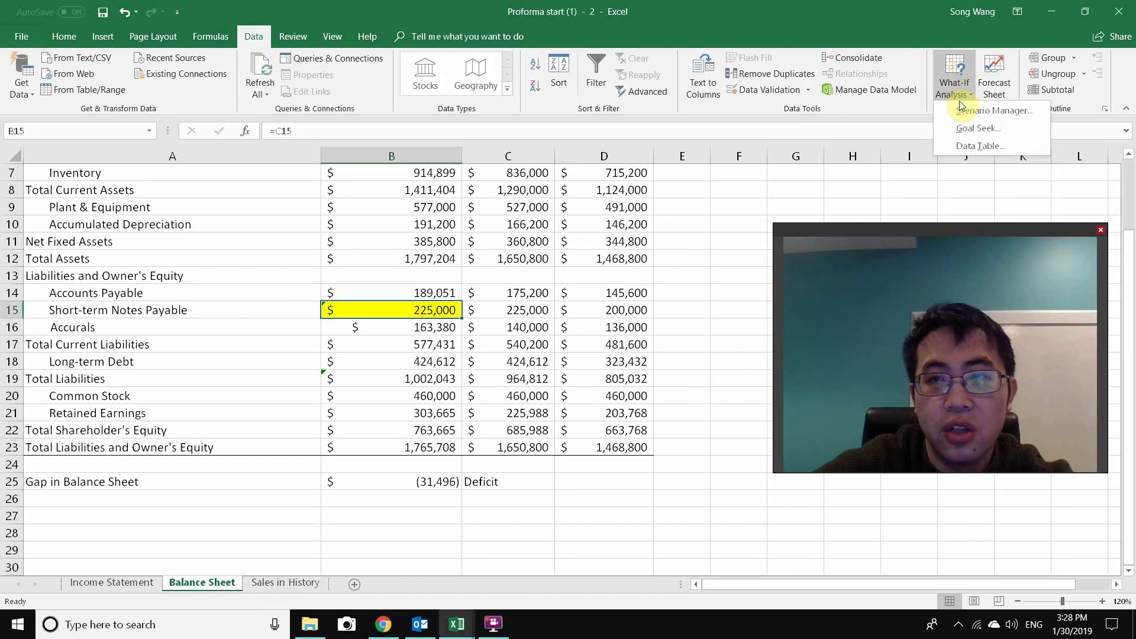
click(976, 129)
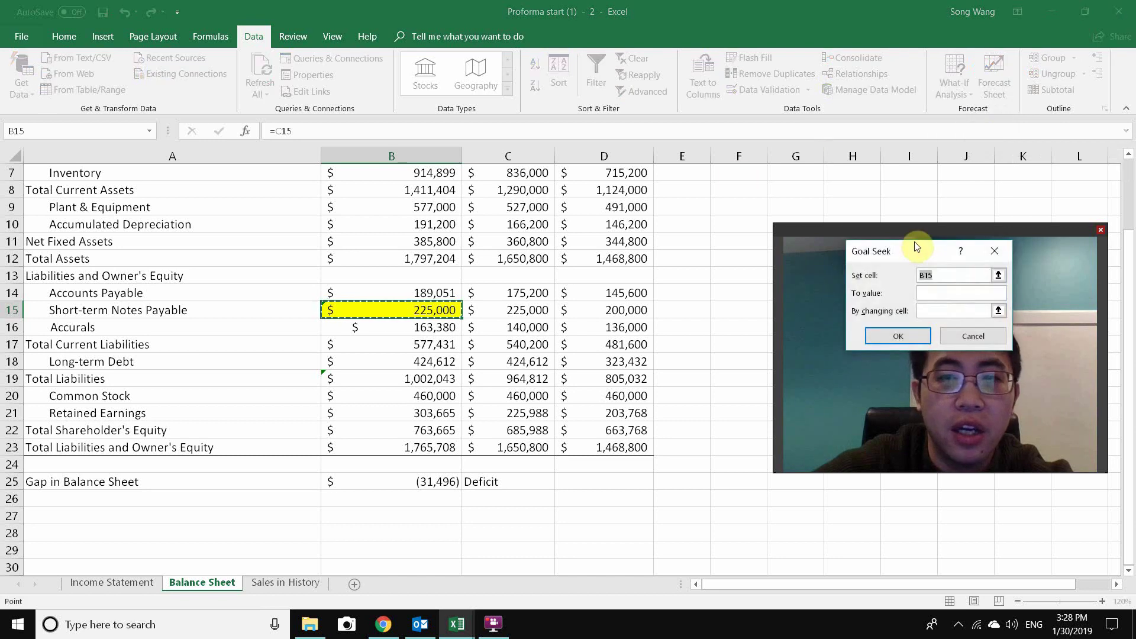
drag(913, 241, 733, 168)
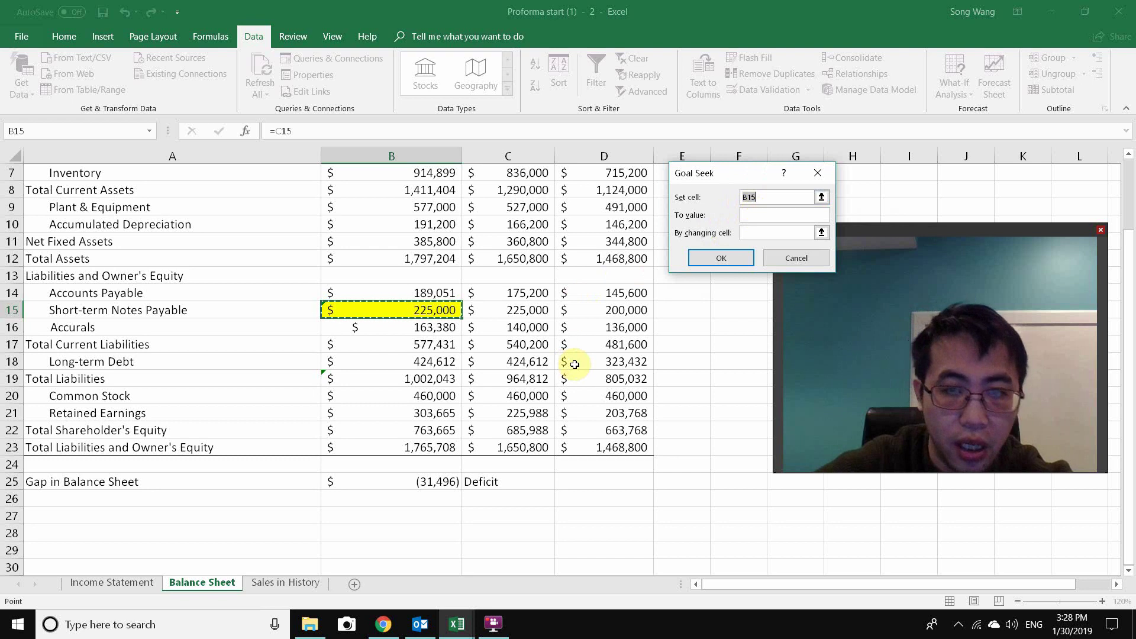
click(437, 477)
click(781, 216)
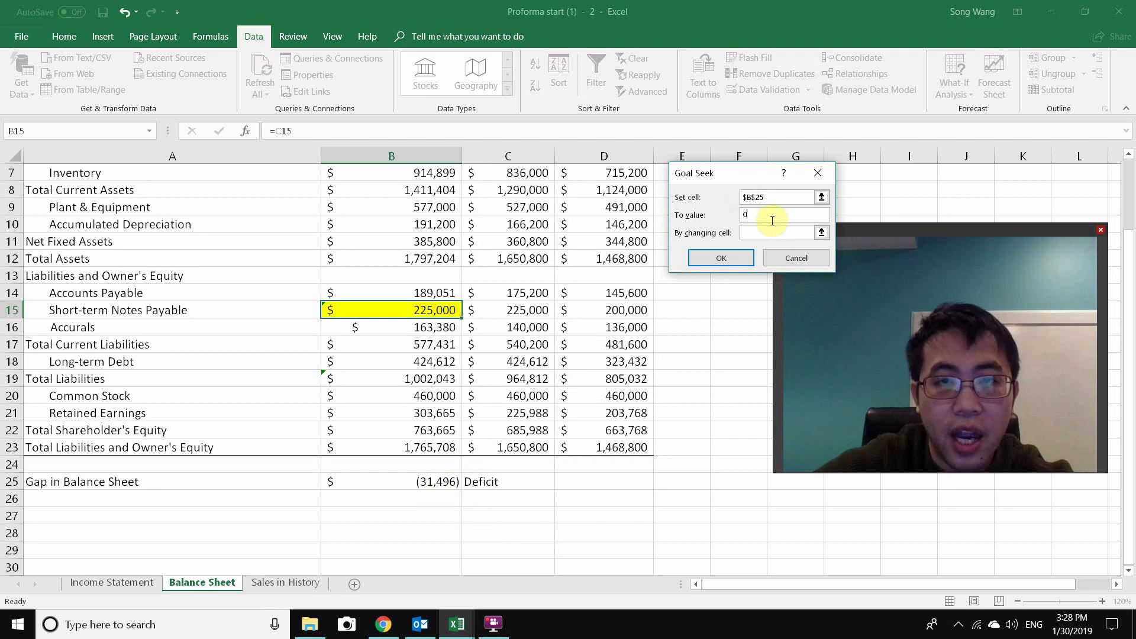
Choose the Short-term Notes Payable cell B15 as the changing cell and try to run the Goal Seek.
click(822, 234)
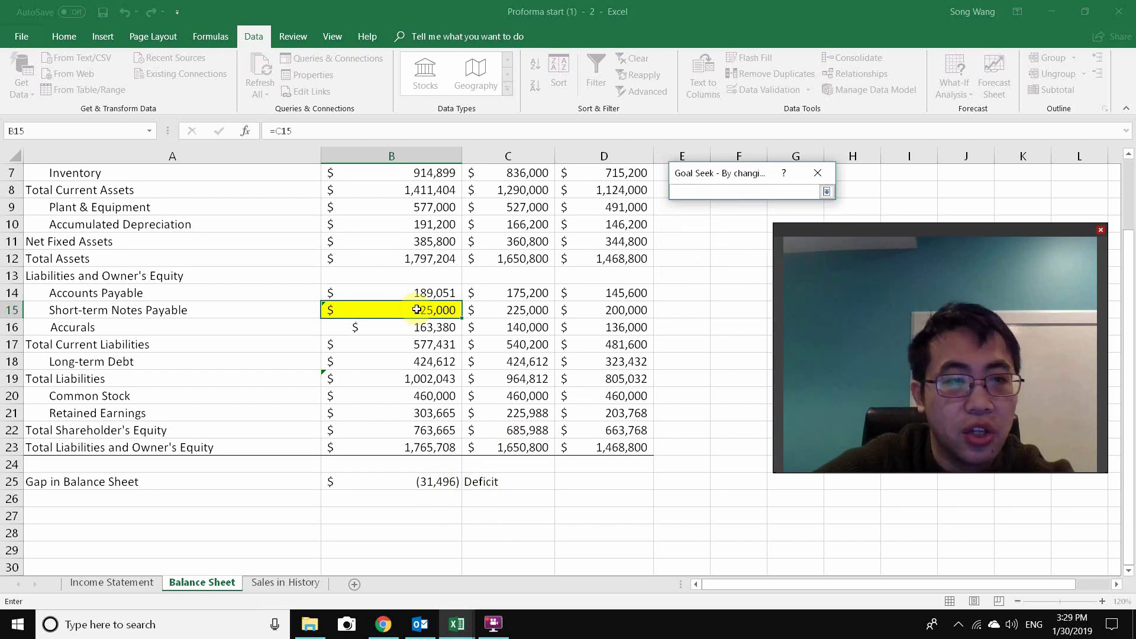
click(417, 309)
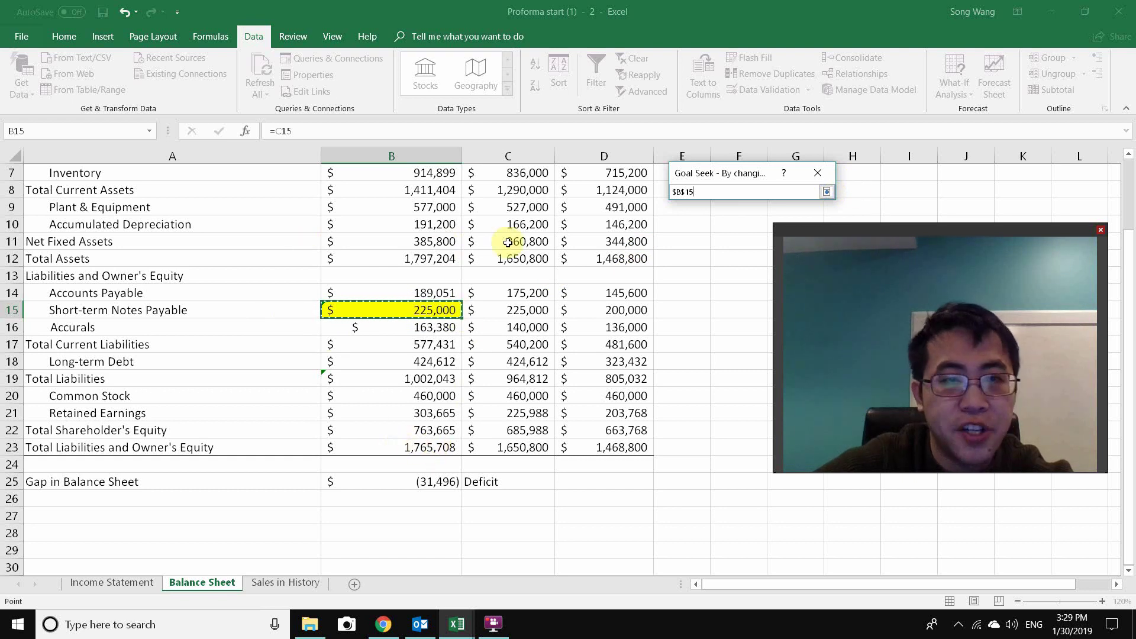
click(826, 191)
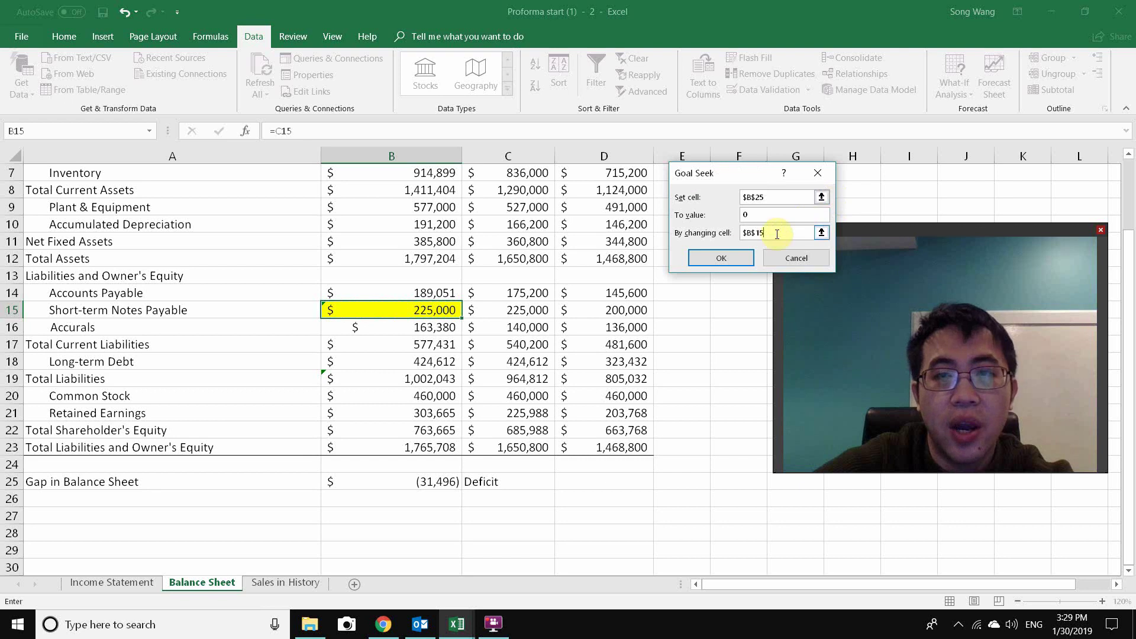
click(724, 258)
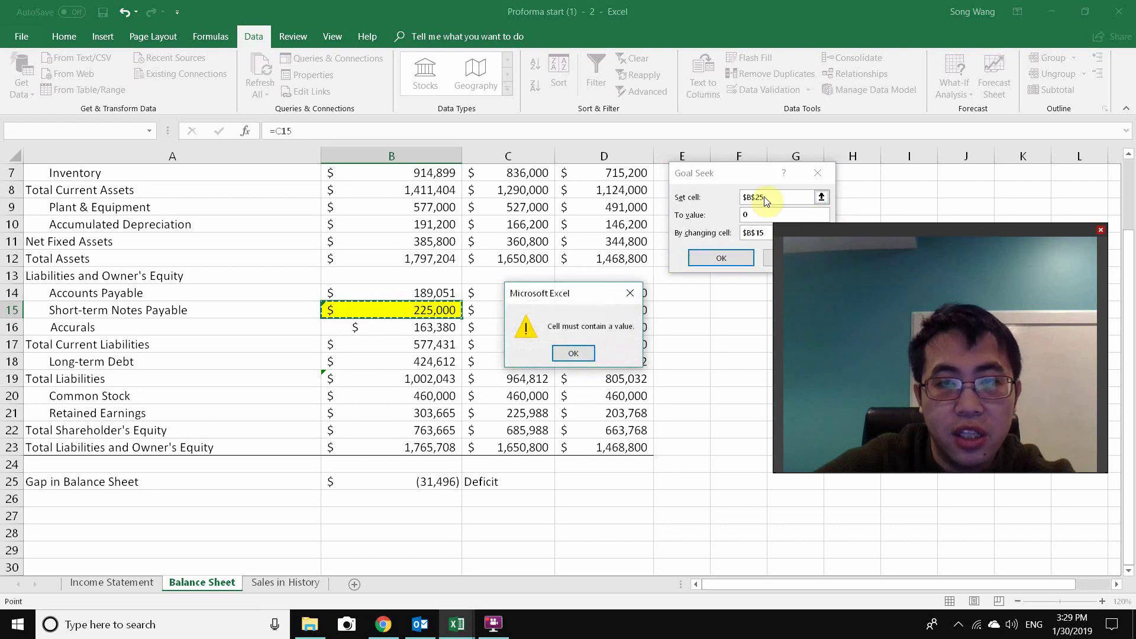
click(586, 353)
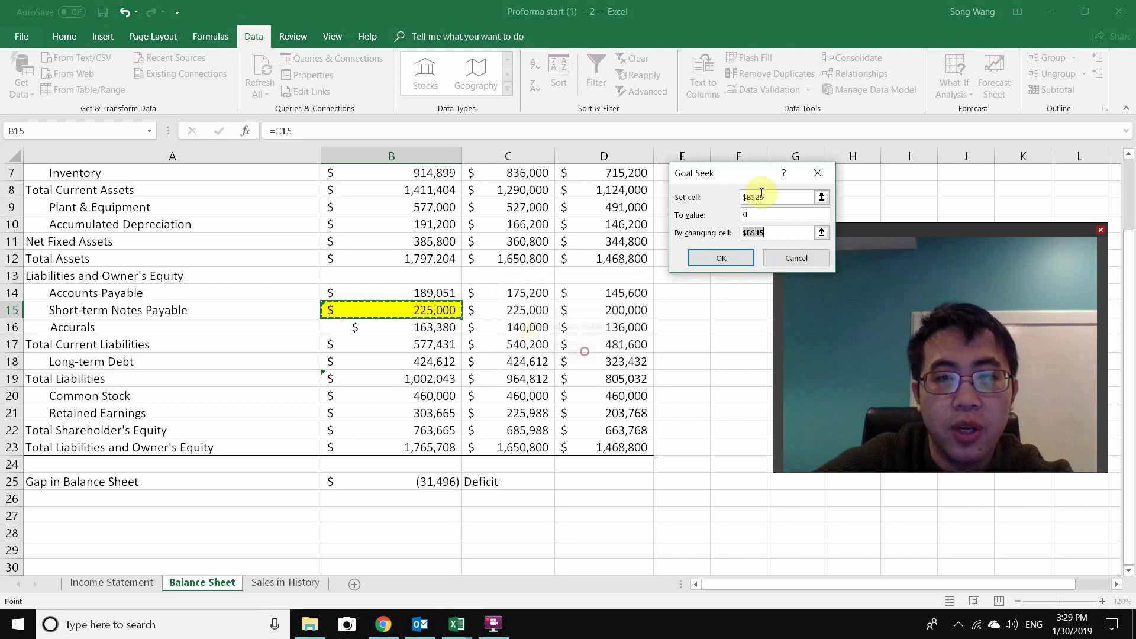
Leave Goal Seek and replace the formula in the Short-term Notes Payable cell B15 with the constant 225000.
click(817, 173)
double_click(429, 309)
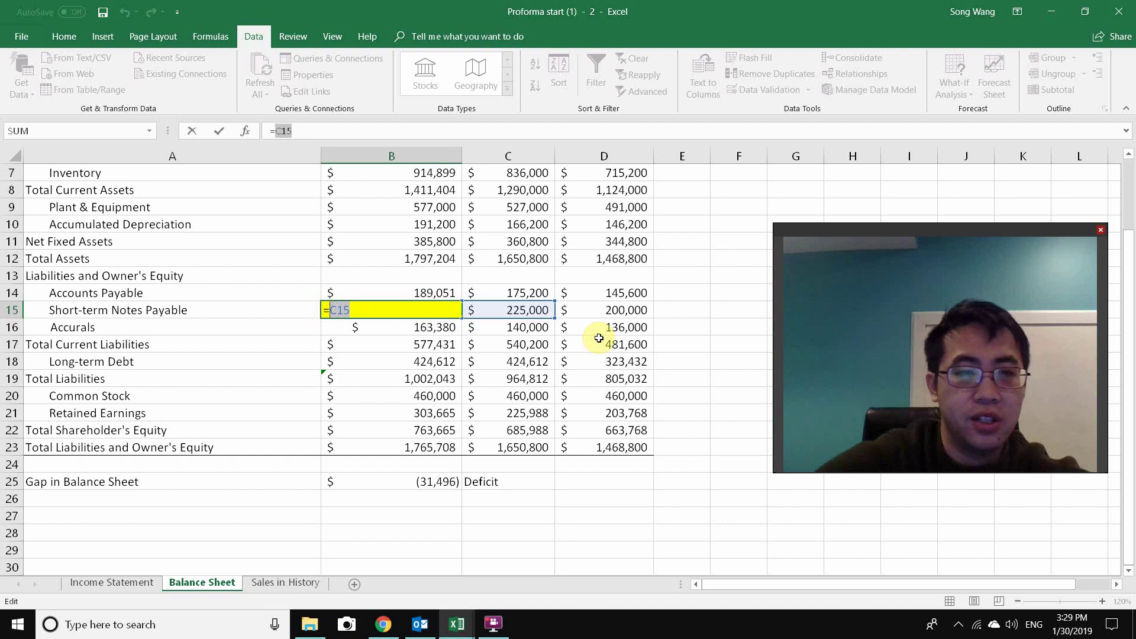
click(326, 306)
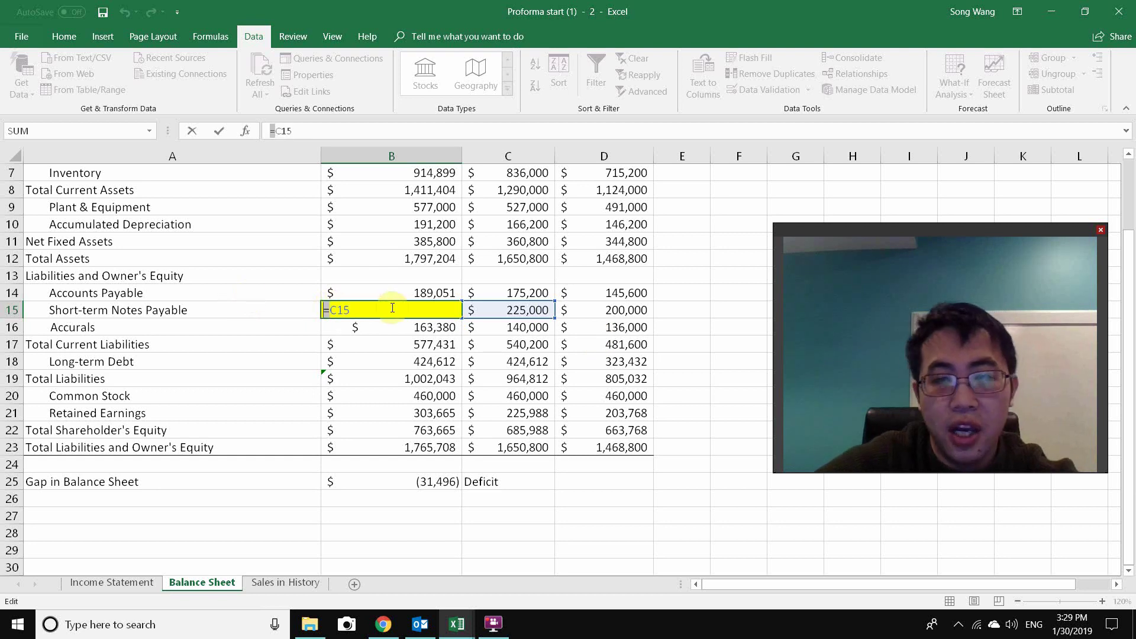
drag(395, 303, 298, 303)
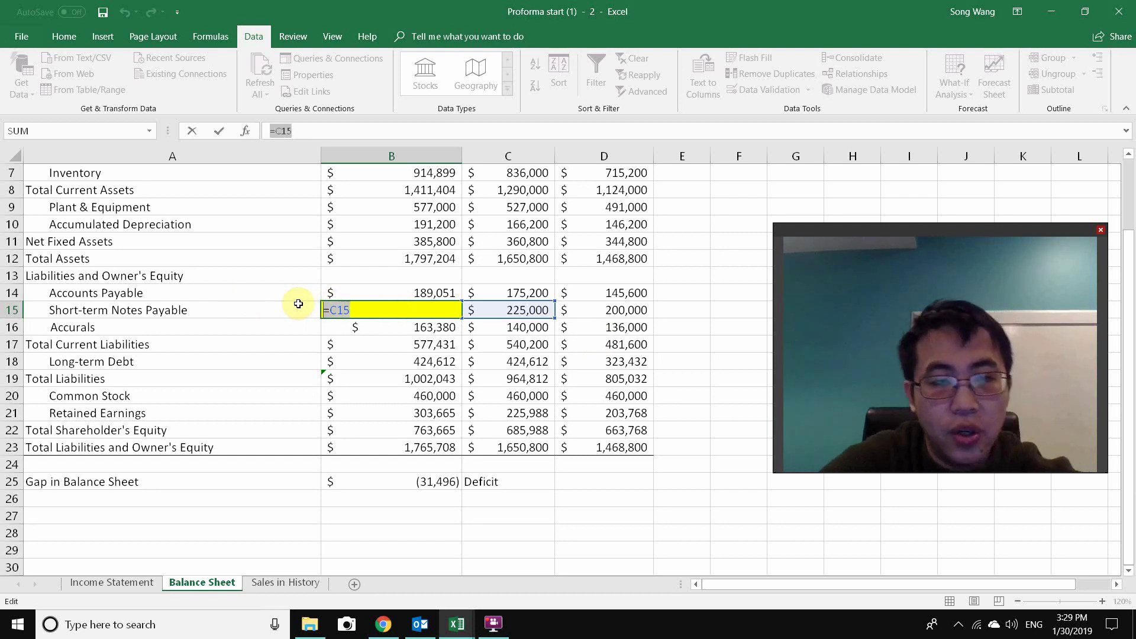
key(BackSpace)
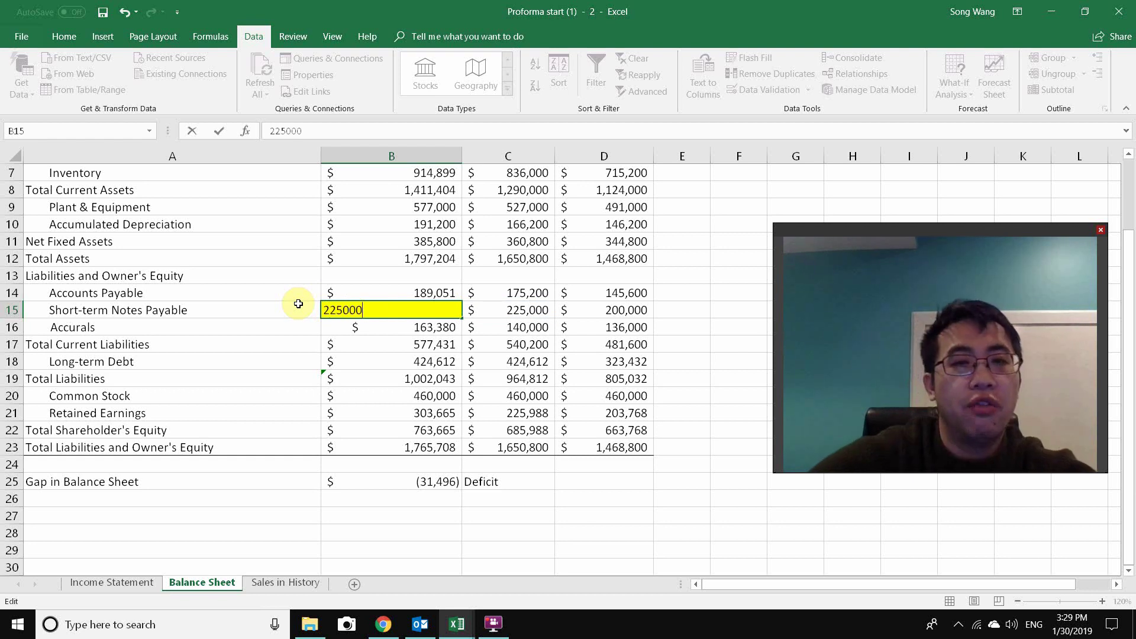
key(Return)
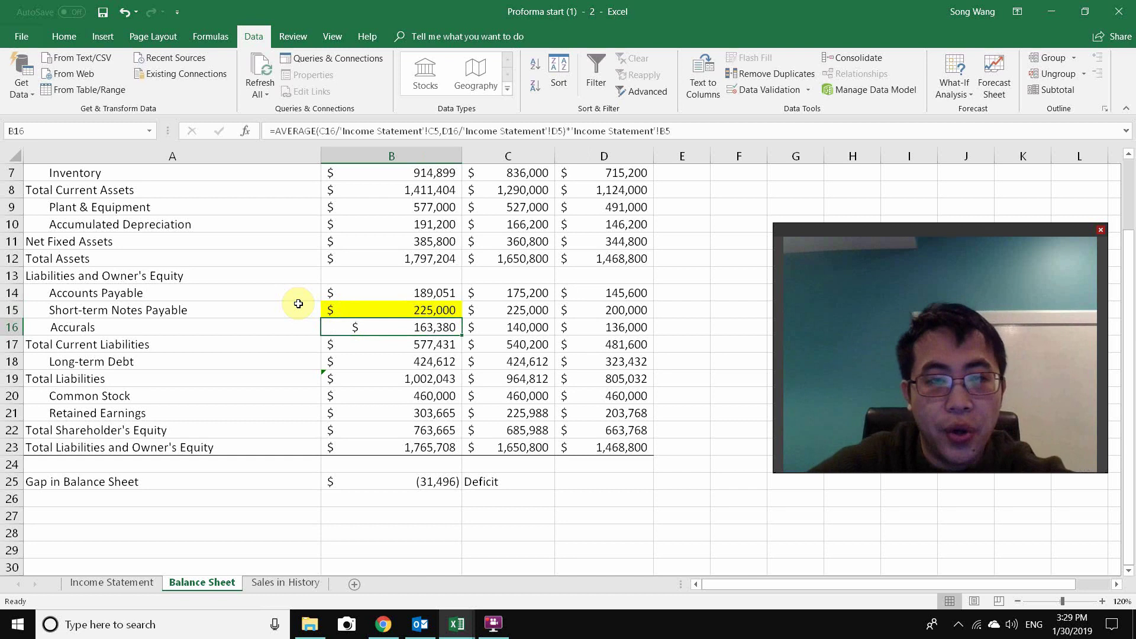
Set up a new Goal Seek with the balance sheet gap B25 as the set cell and 0 as the target value.
click(424, 309)
click(682, 225)
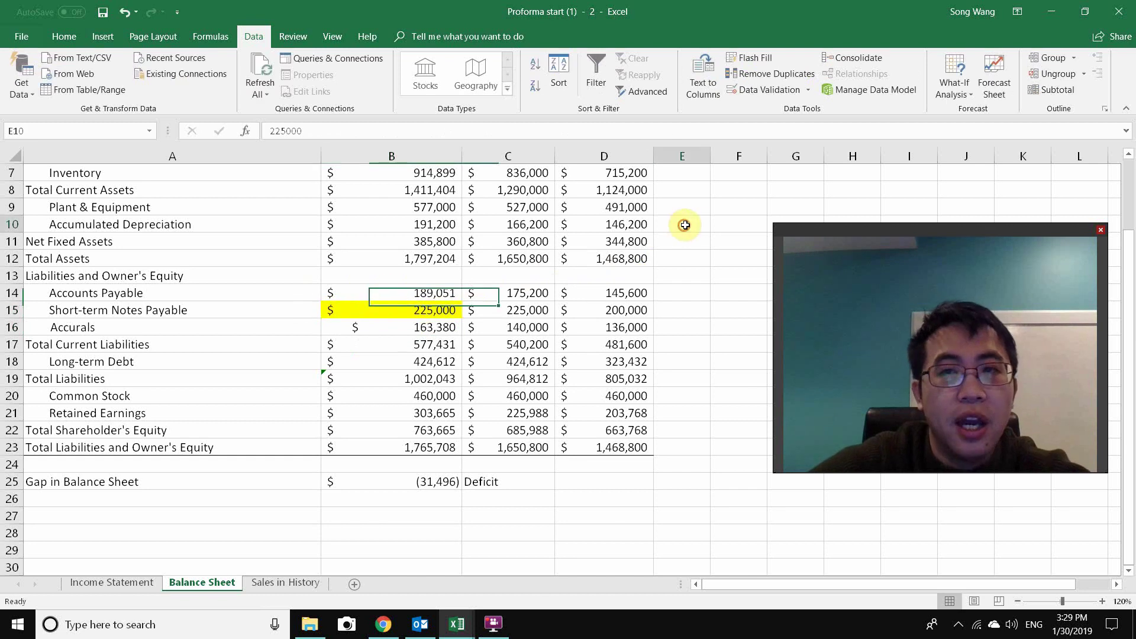
click(954, 88)
click(976, 128)
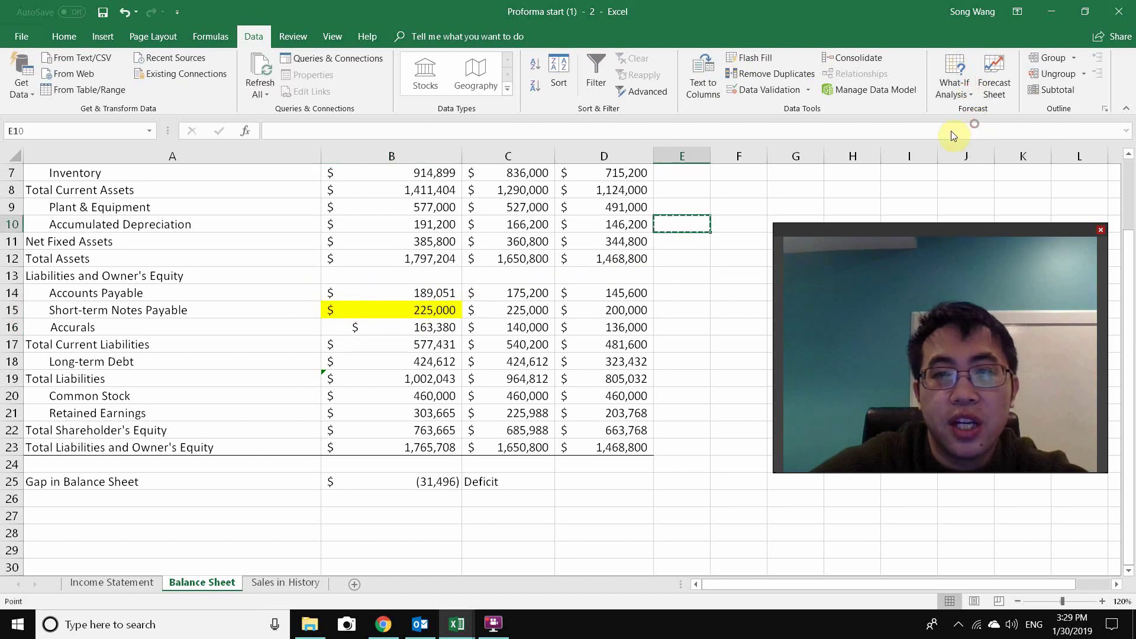
click(430, 312)
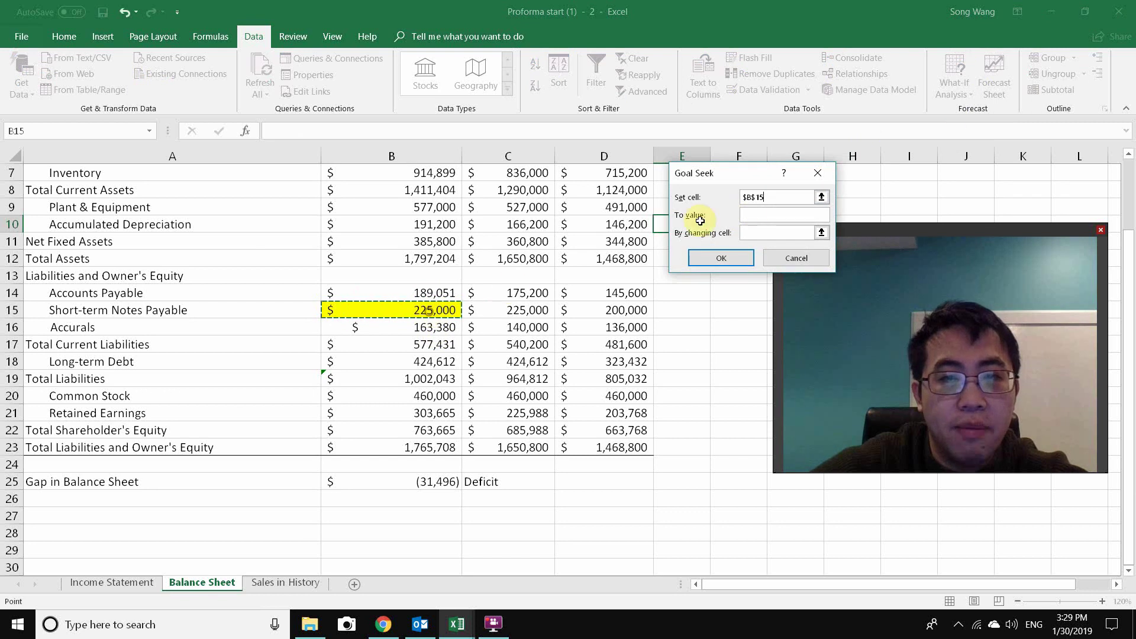
click(755, 214)
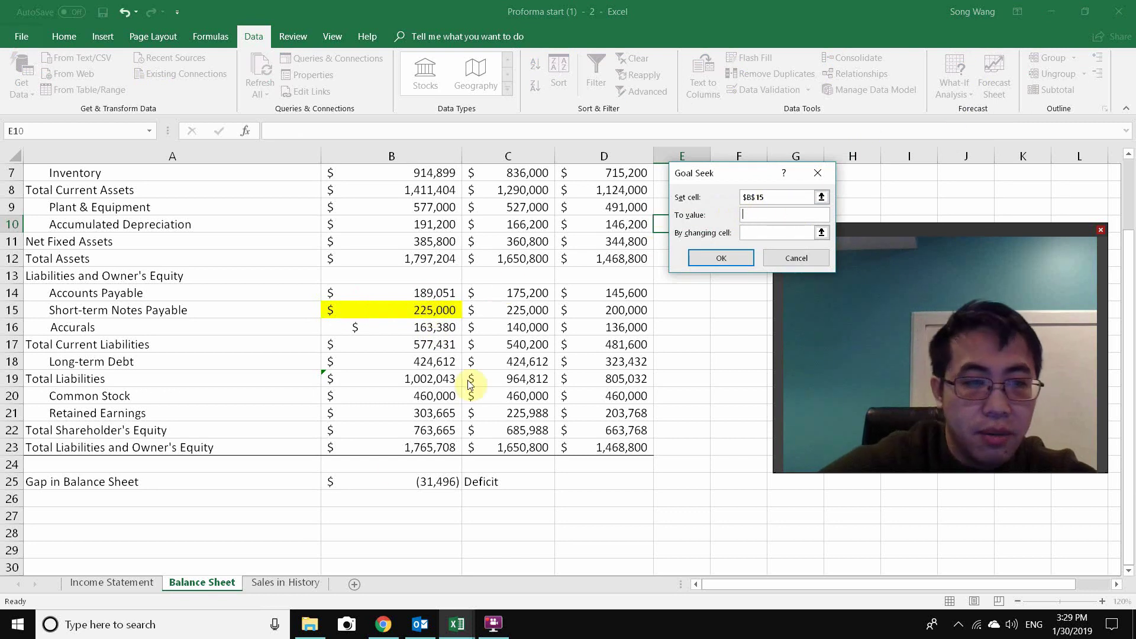
click(776, 196)
drag(776, 197, 689, 197)
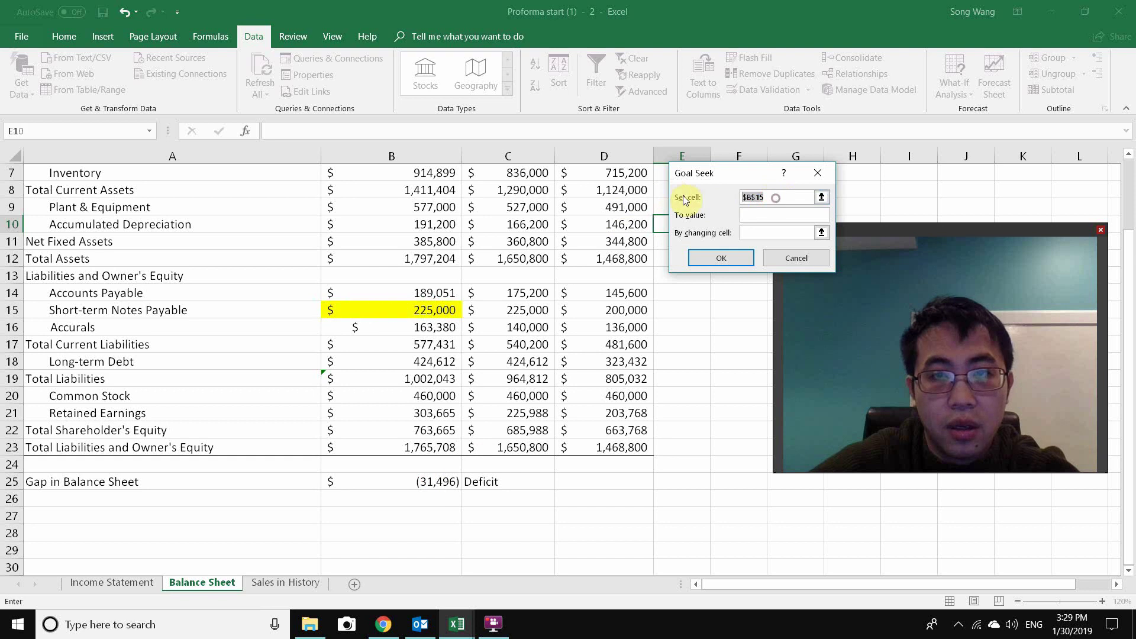
key(BackSpace)
click(436, 479)
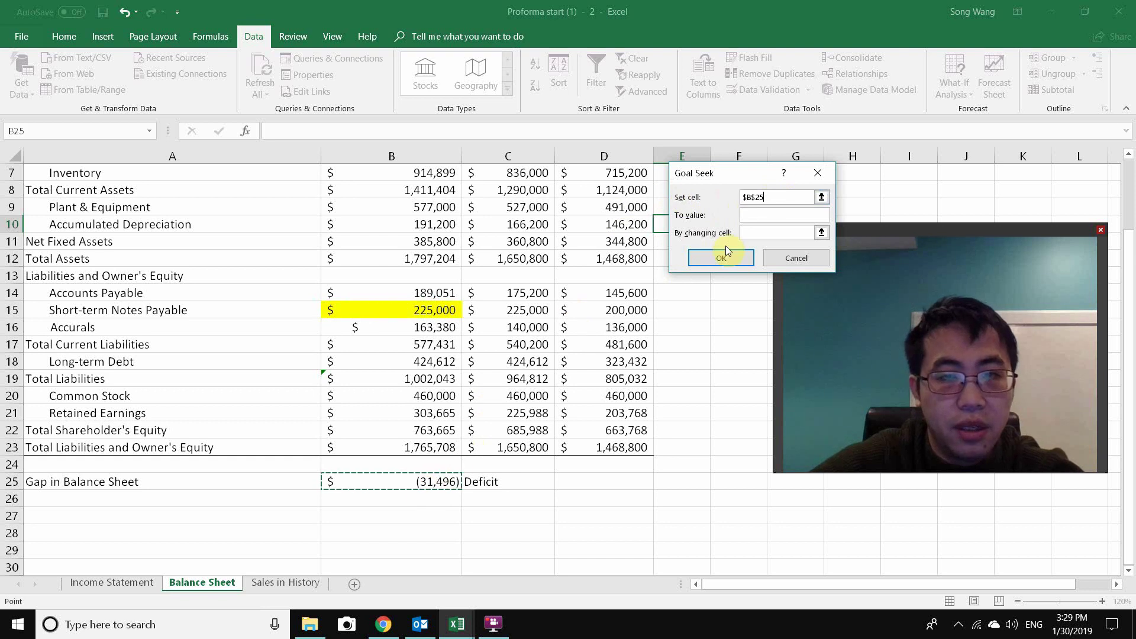
click(749, 219)
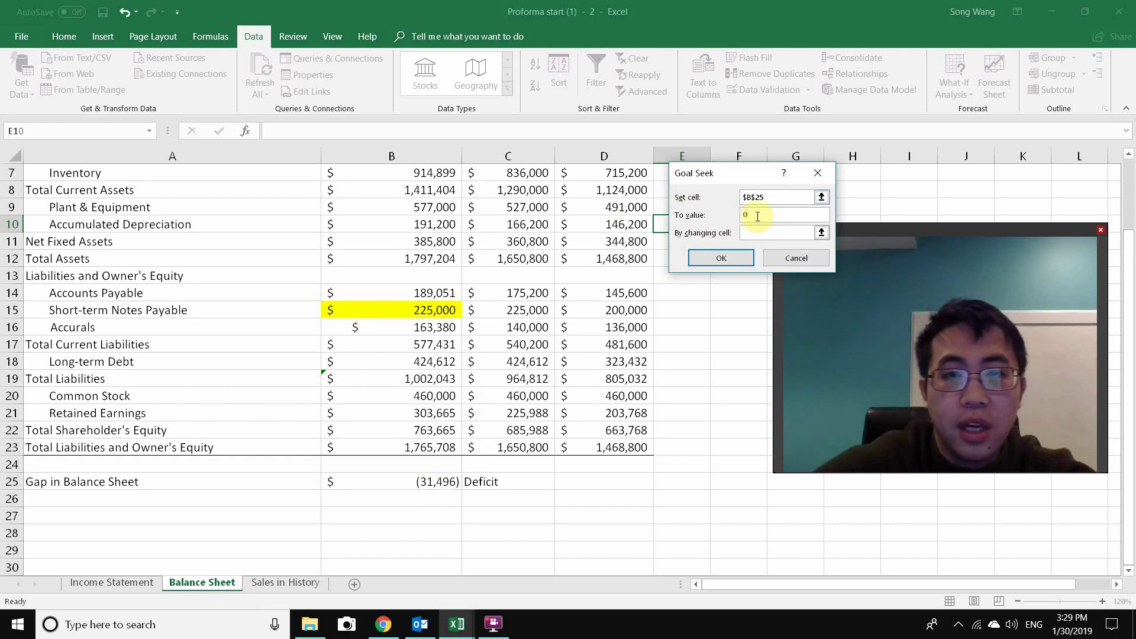
Choose the Short-term Notes Payable cell B15 as the changing cell, run the Goal Seek and accept its solution.
click(821, 233)
click(401, 309)
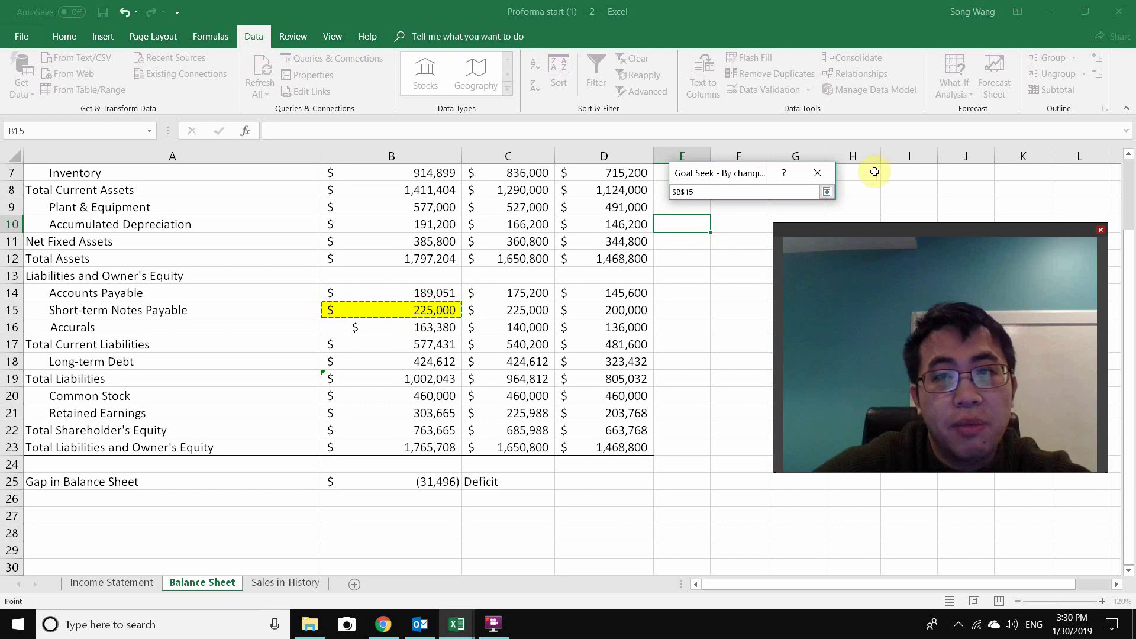
click(827, 192)
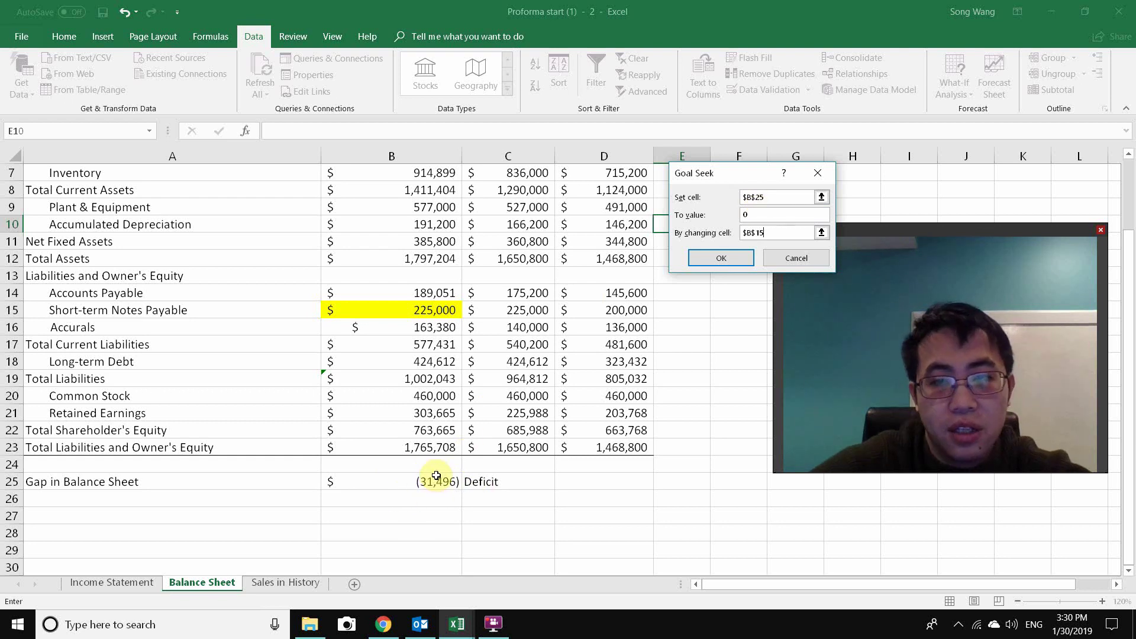
click(719, 259)
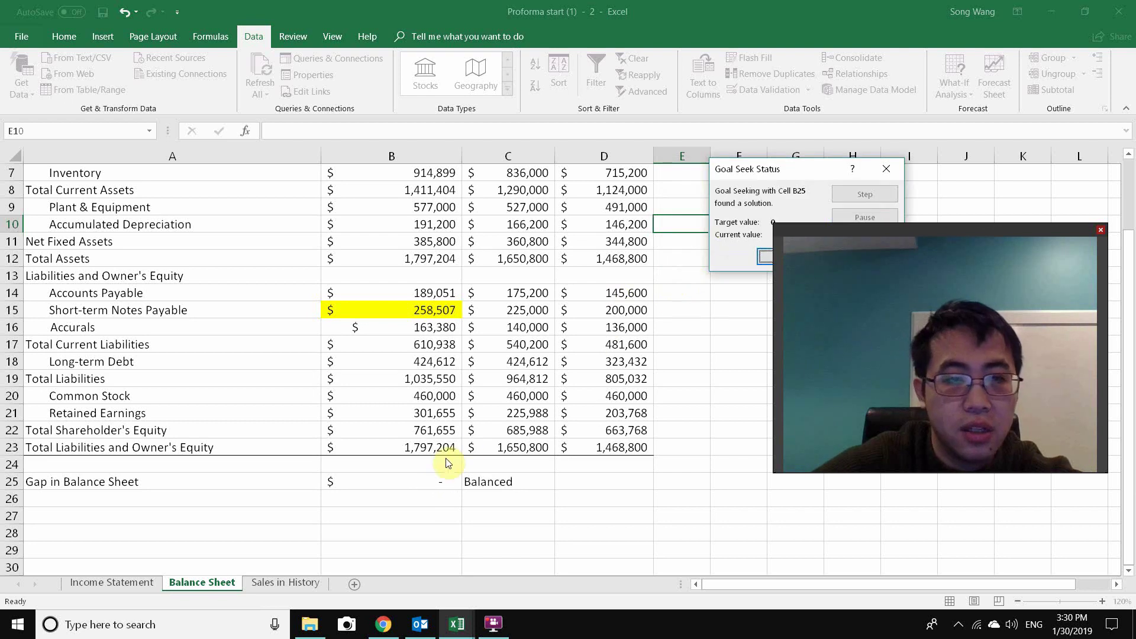
drag(767, 168, 729, 131)
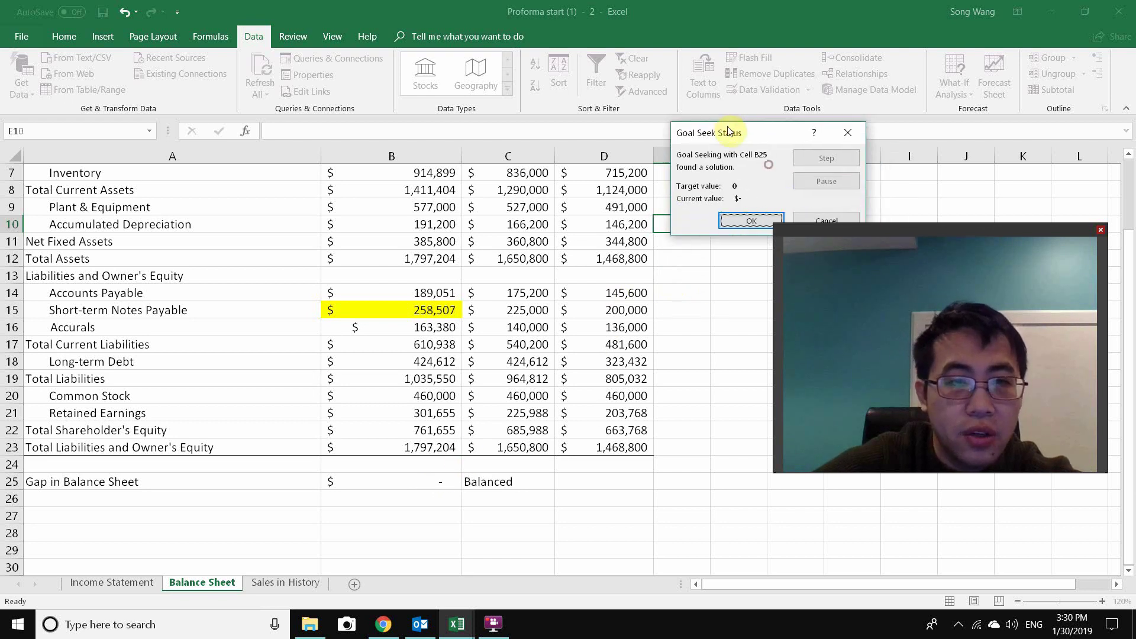
click(752, 220)
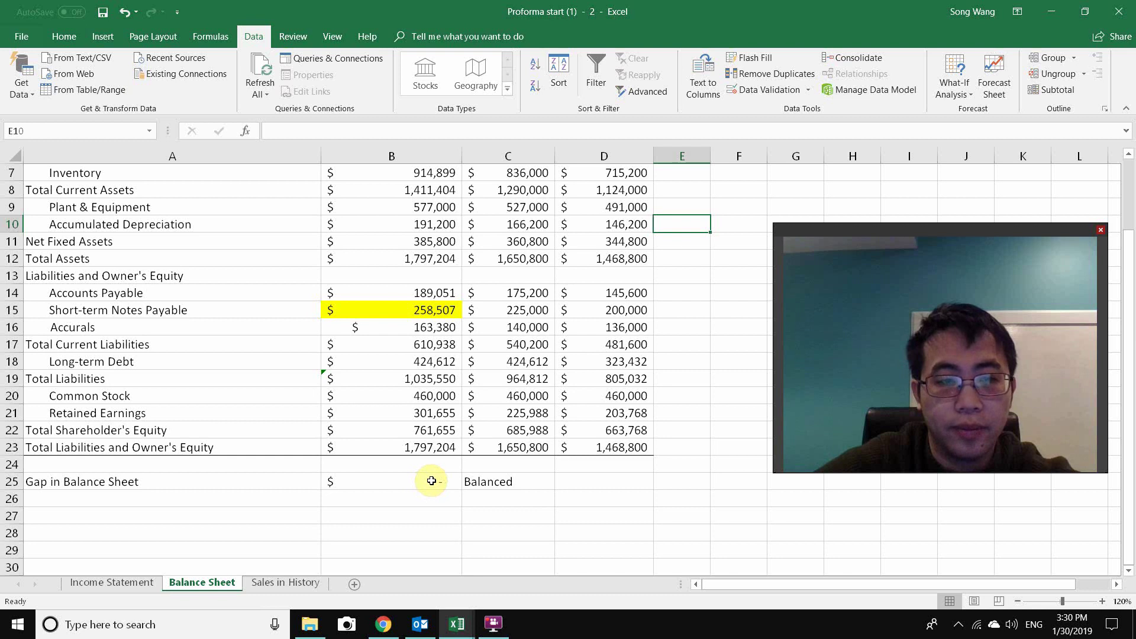
Undo the Goal Seek result and enter =225000+31496 in the Short-term Notes Payable cell B15.
click(696, 460)
key(ctrl+z)
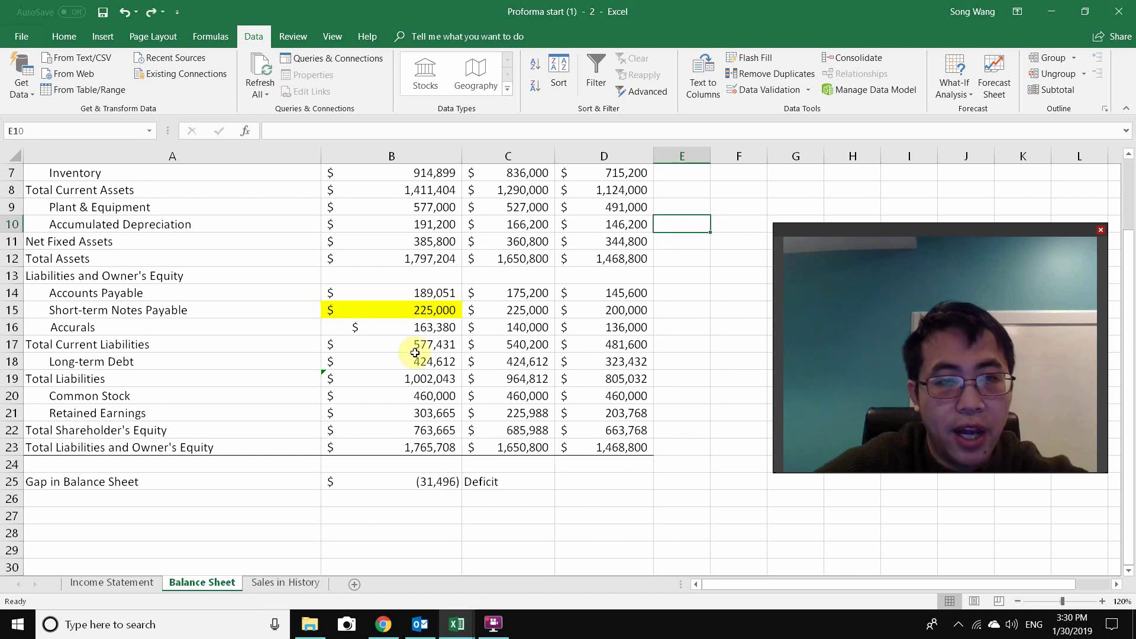
click(434, 315)
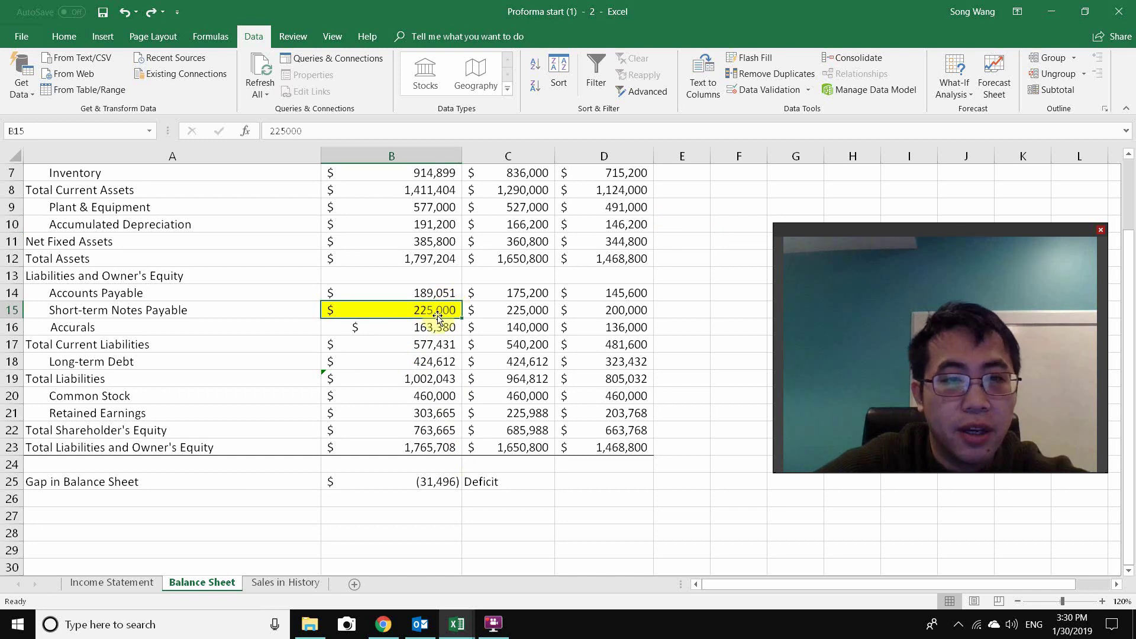
double_click(437, 316)
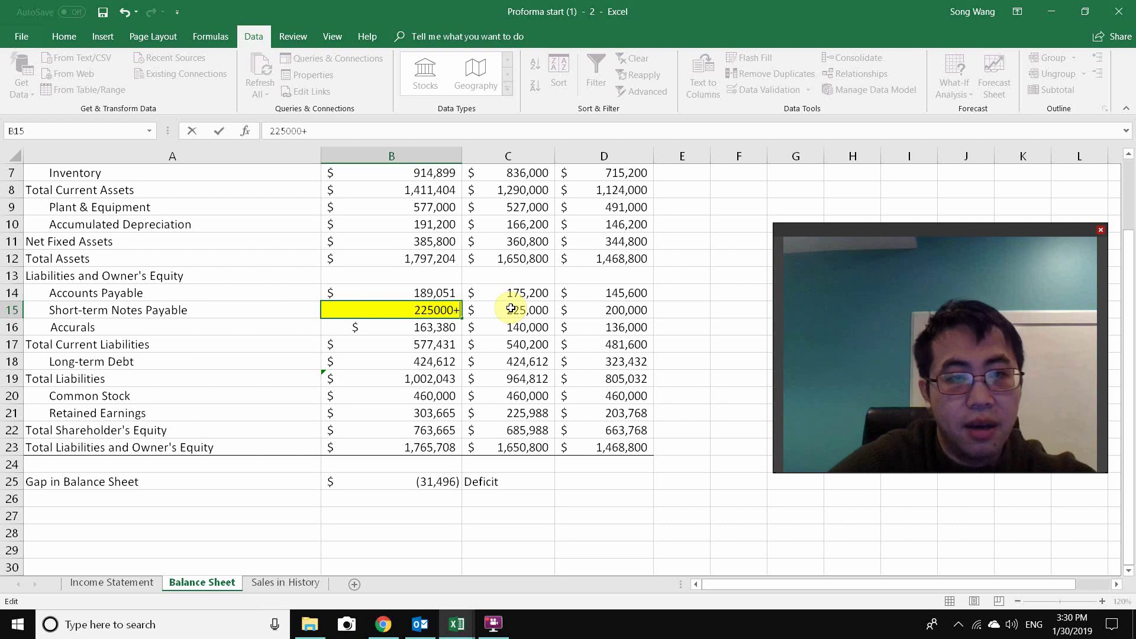
text(+31496)
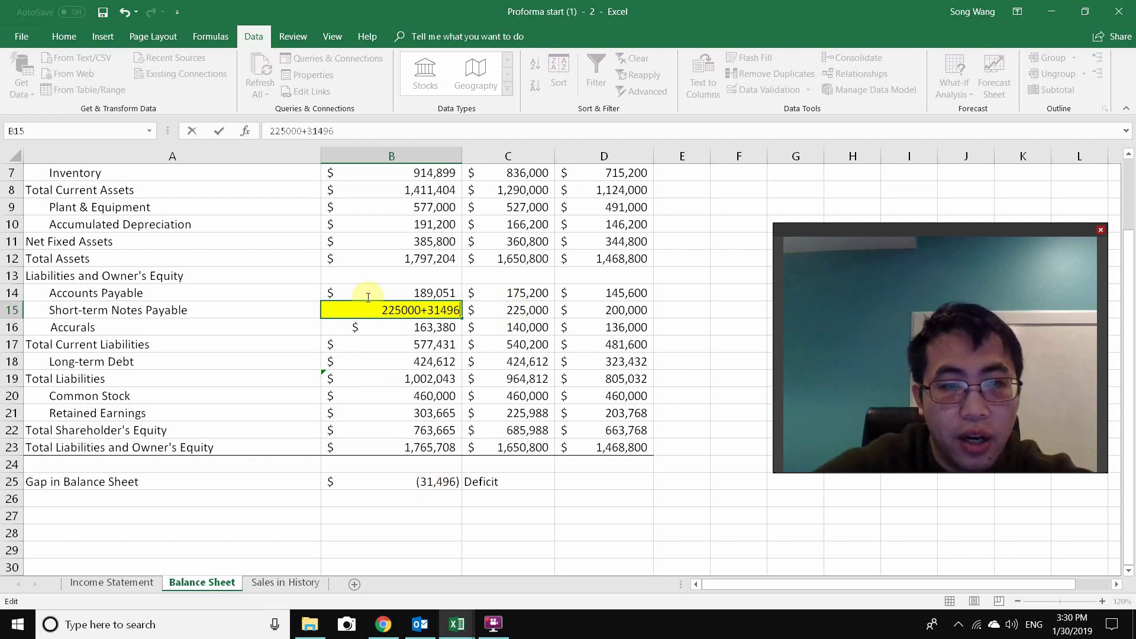
click(381, 308)
text(=)
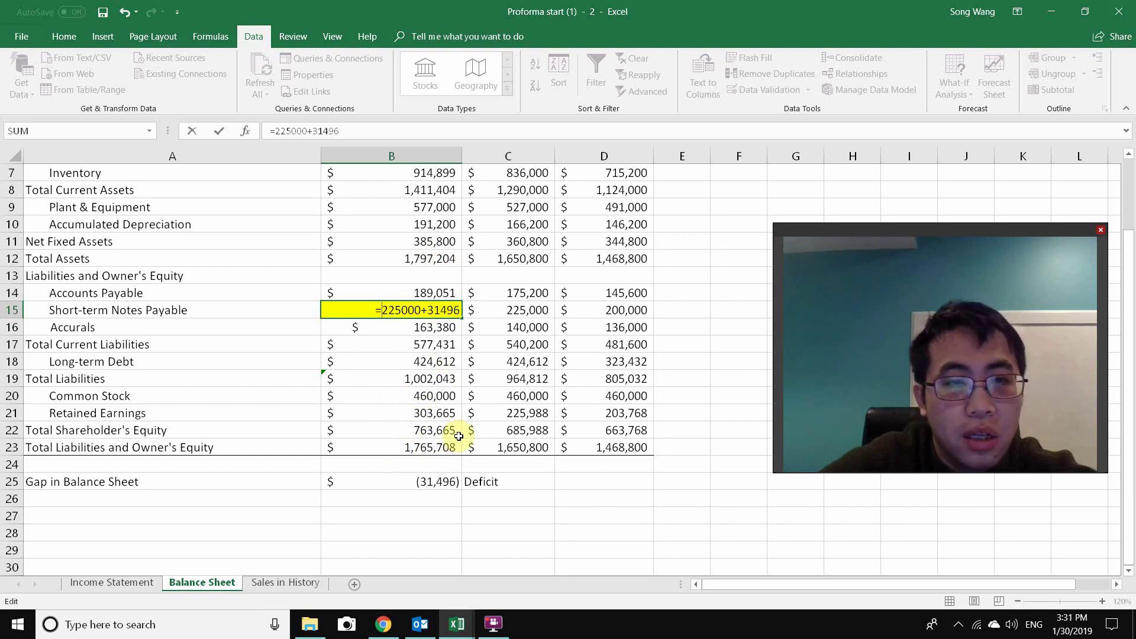
key(Return)
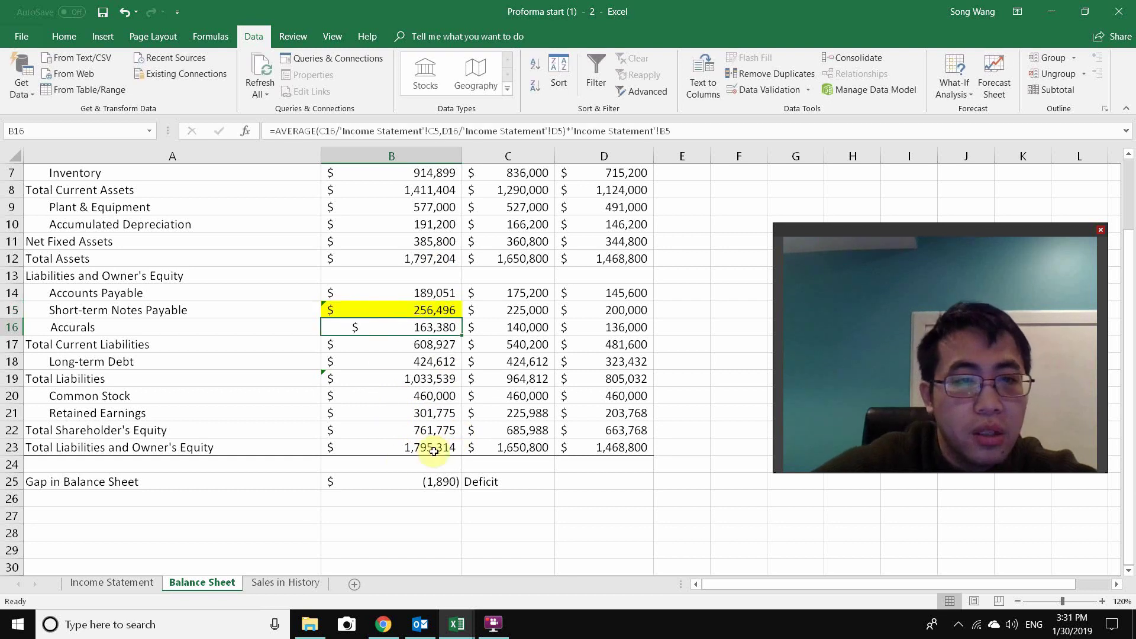
click(414, 308)
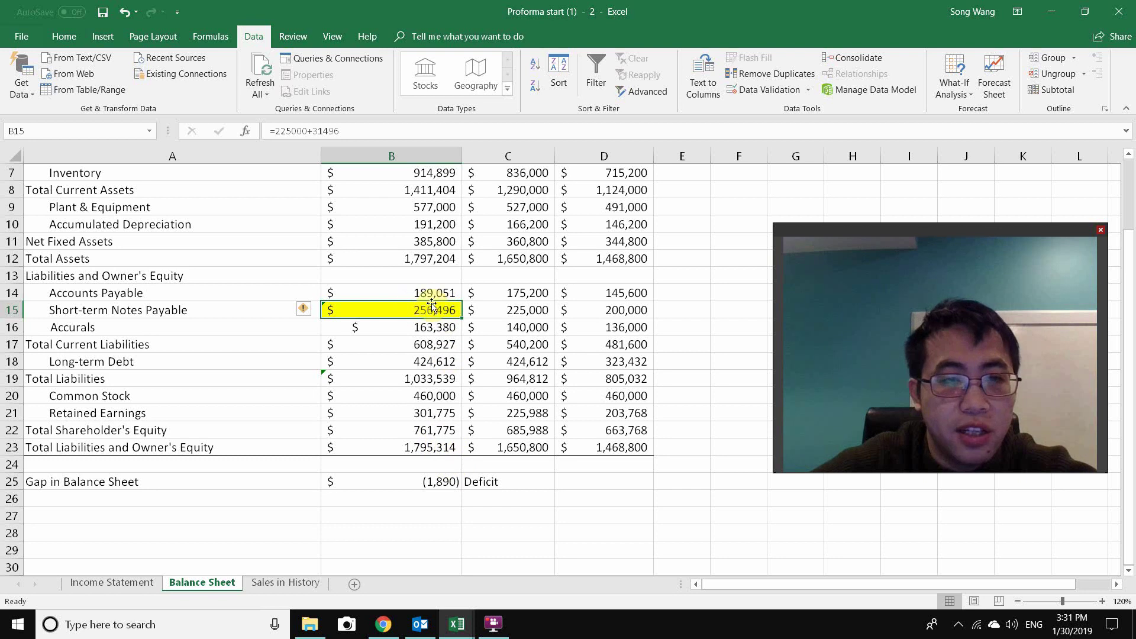
Beside the balance sheet, enter the label Notes in F12 and the label Interest in F14.
drag(808, 233, 837, 222)
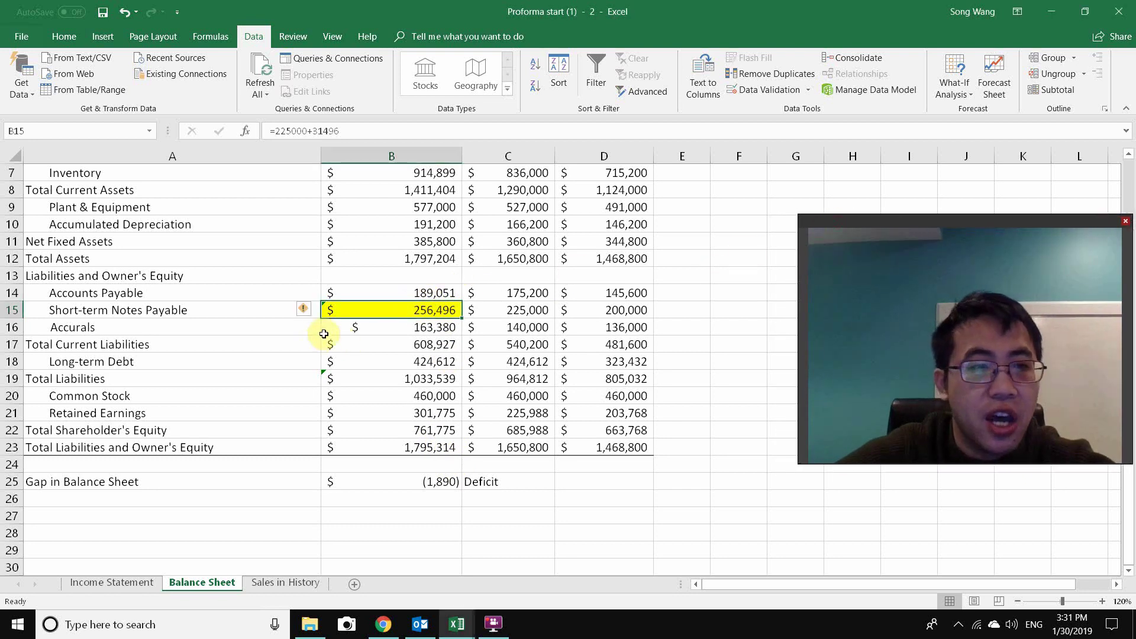
click(680, 261)
click(718, 260)
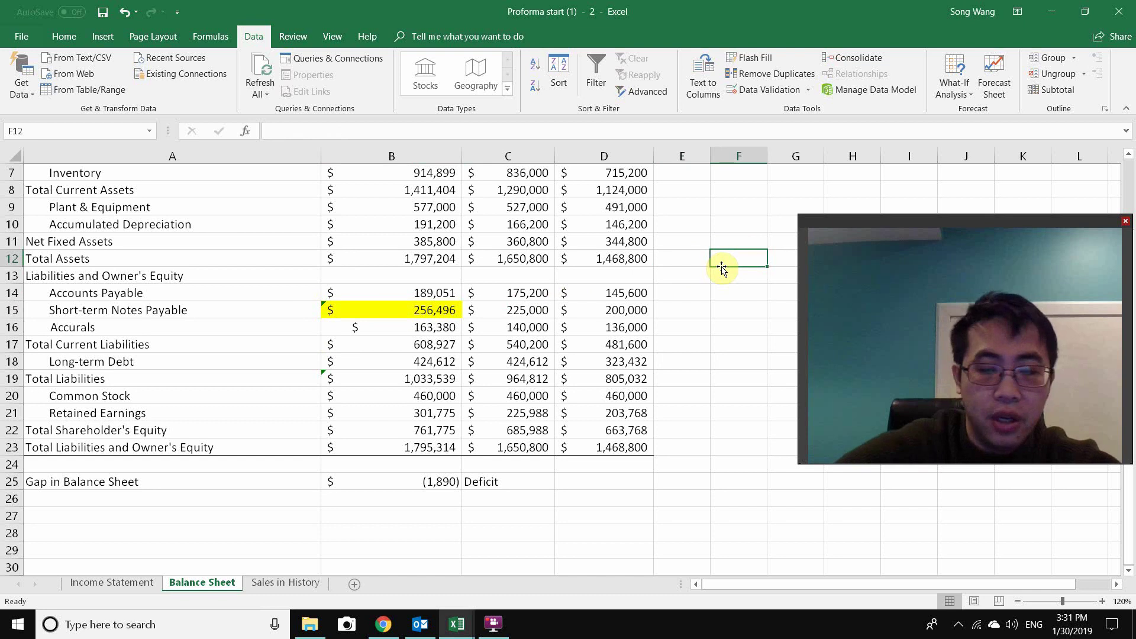
text(S)
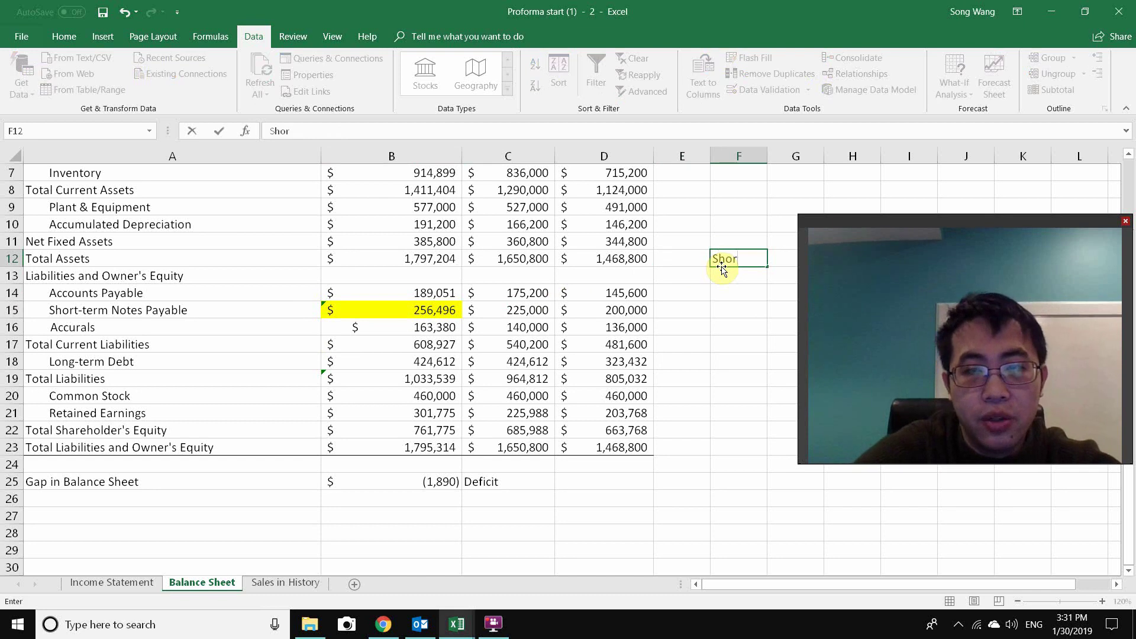
key(BackSpace)
text(Notes)
key(Return)
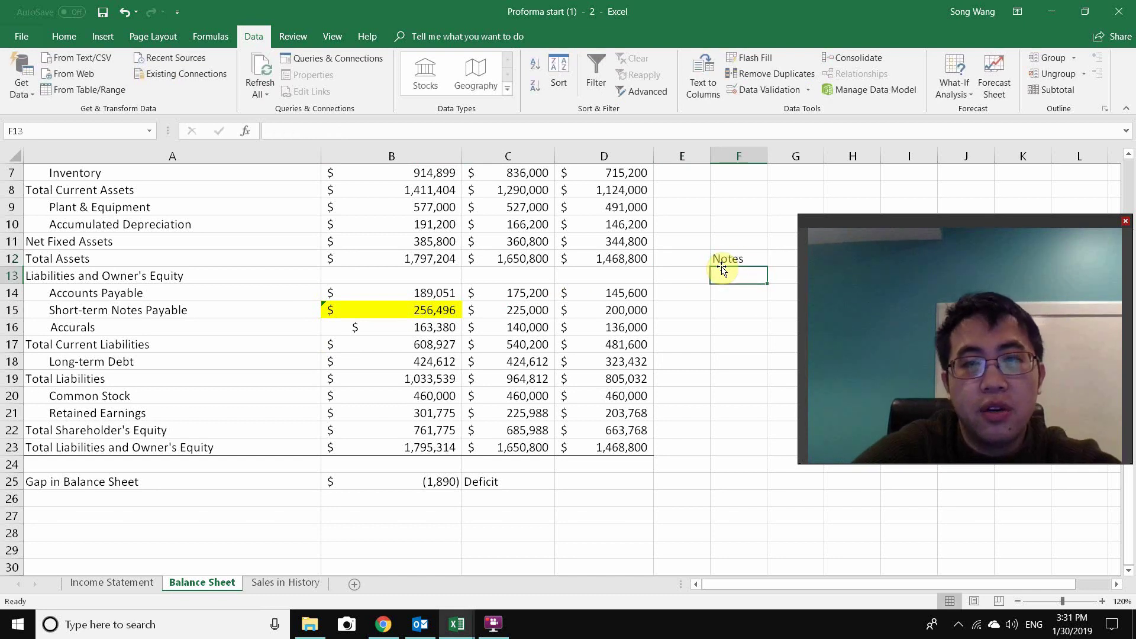
key(Return)
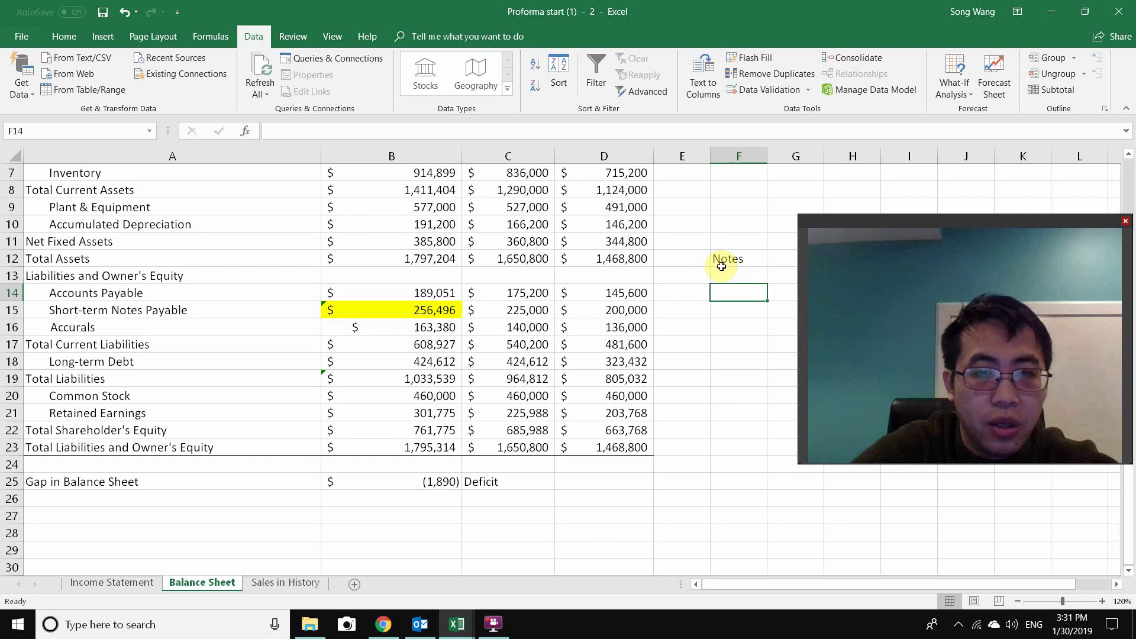
text(Interest)
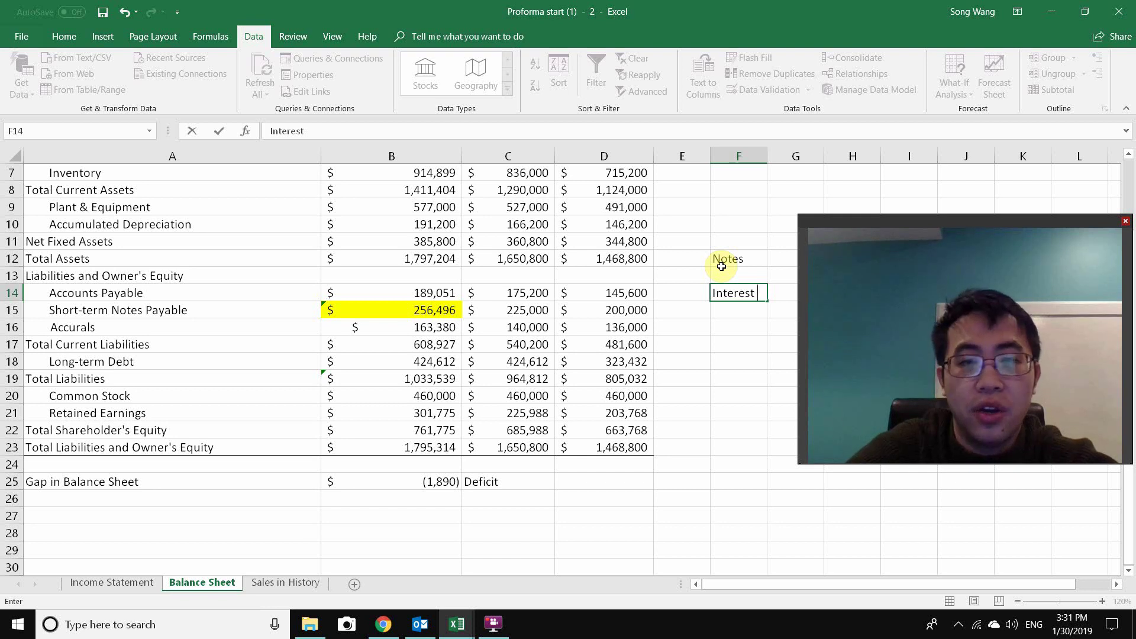
key(Return)
key(Return)
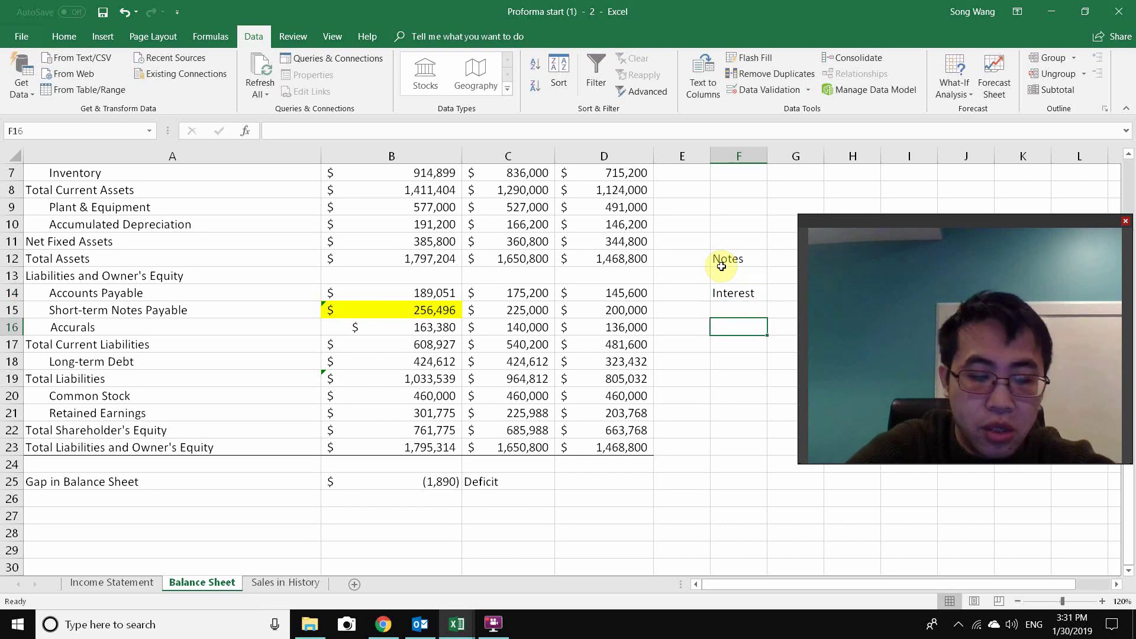
Continue the notes beside the balance sheet with the label Net Income in F16 and Retained Earnings in F18.
text(Net INco)
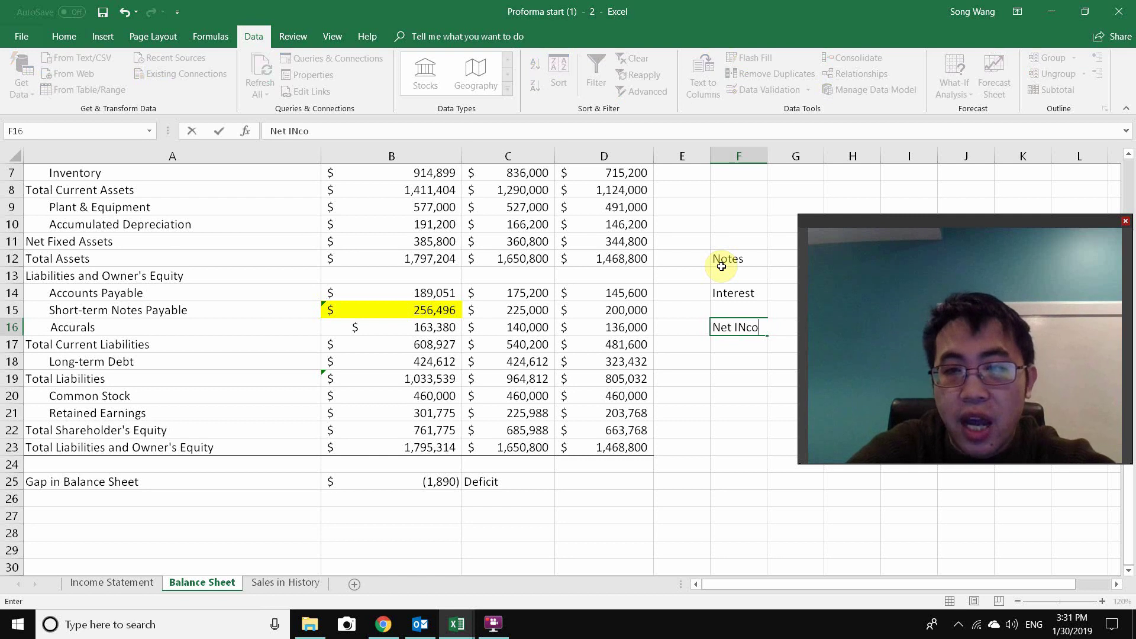
text(me)
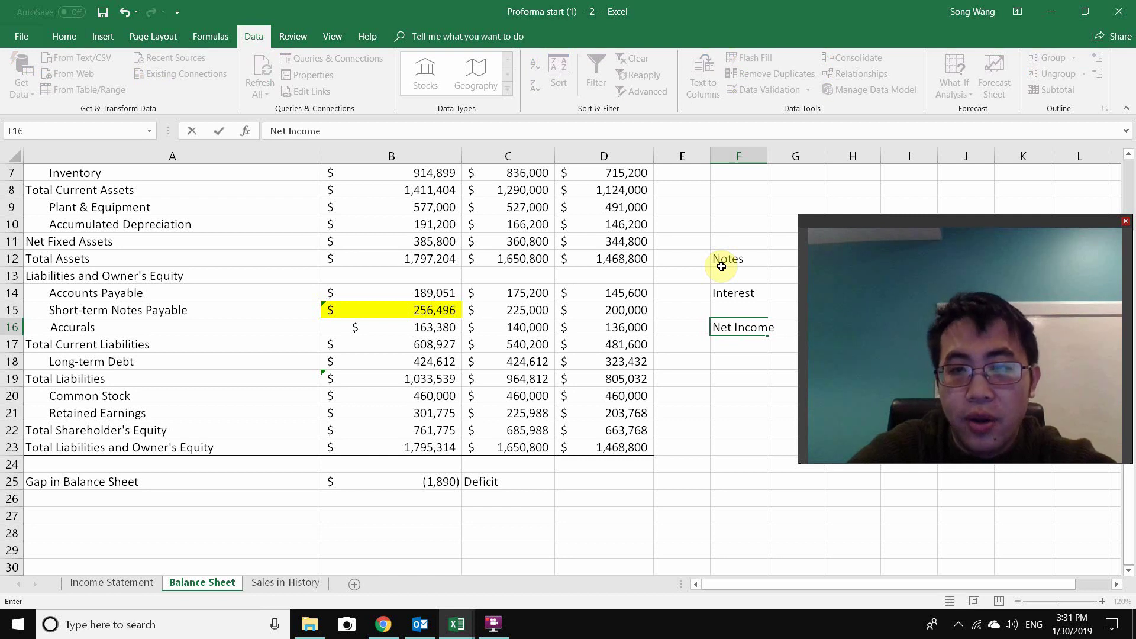
key(Return)
key(Return)
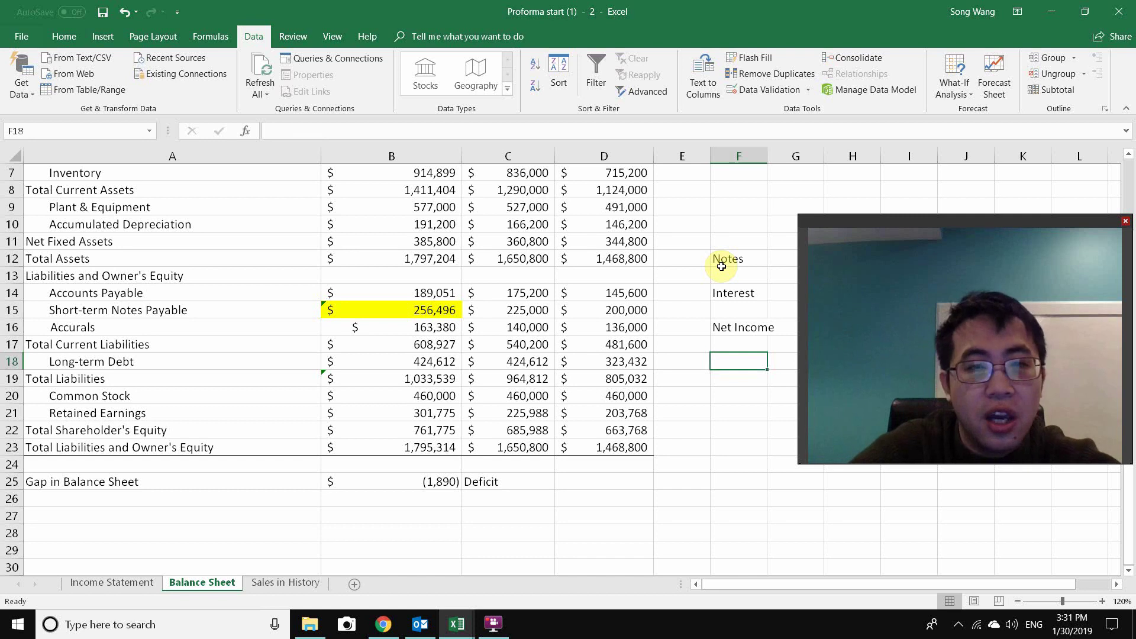
text(Retained Earnings)
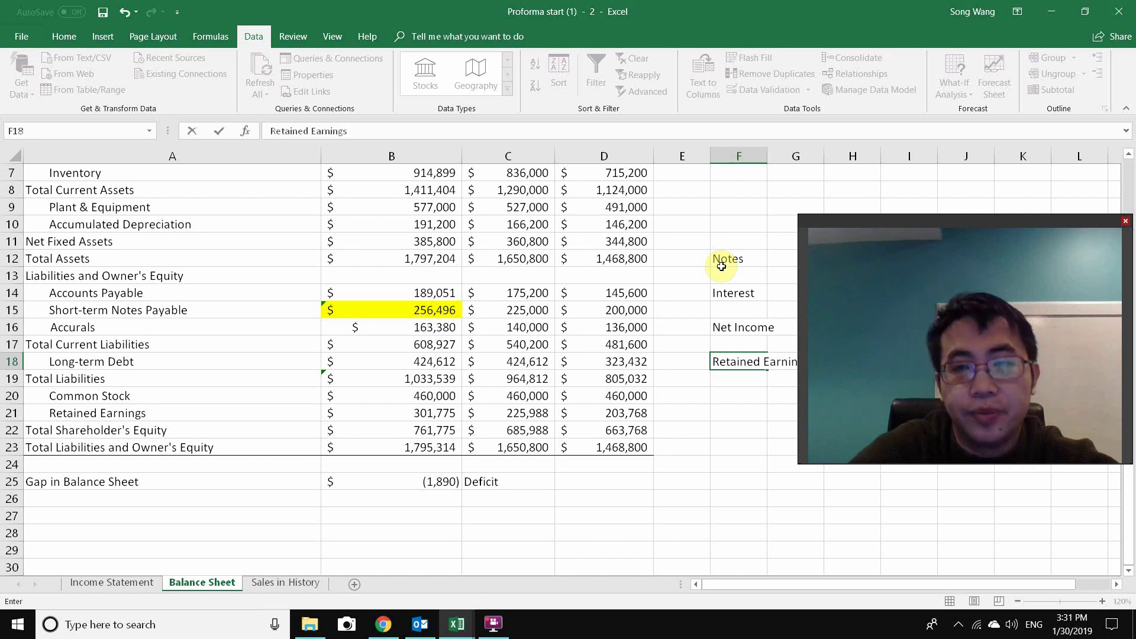
key(Return)
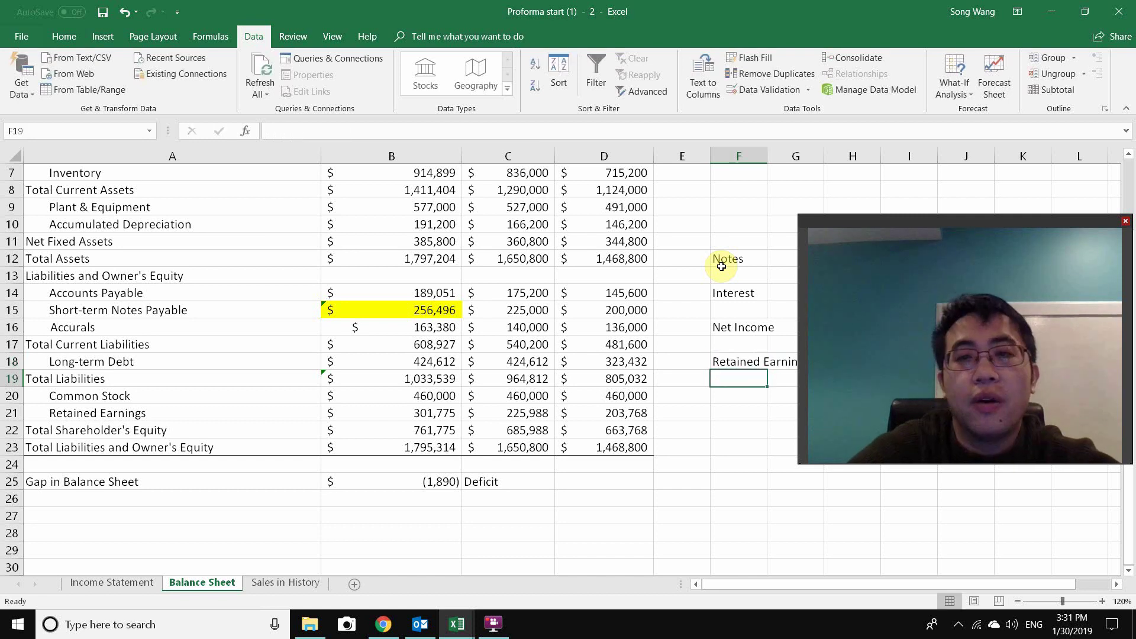
Highlight the 2017 Retained Earnings cell B21 with a yellow fill.
drag(865, 220, 902, 220)
click(431, 417)
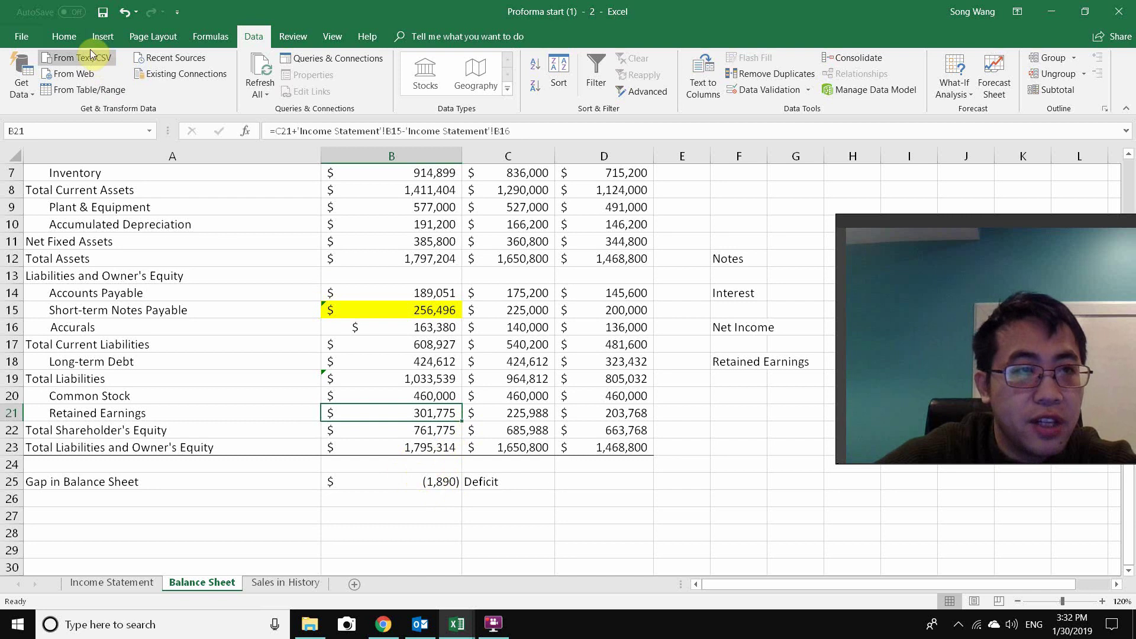
click(63, 36)
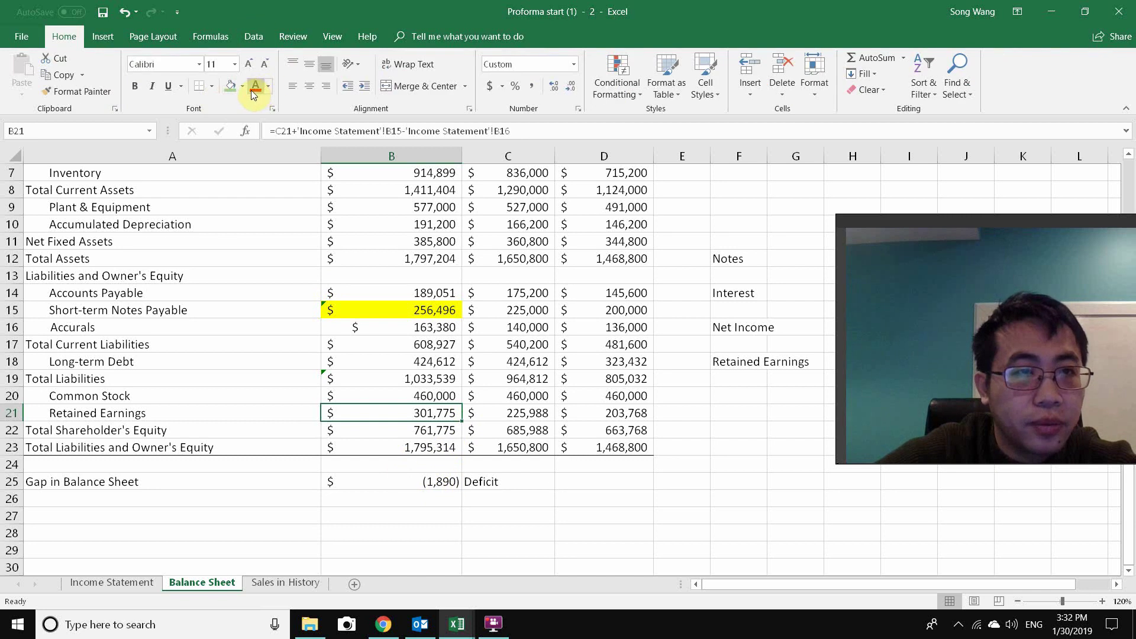
click(243, 87)
click(261, 195)
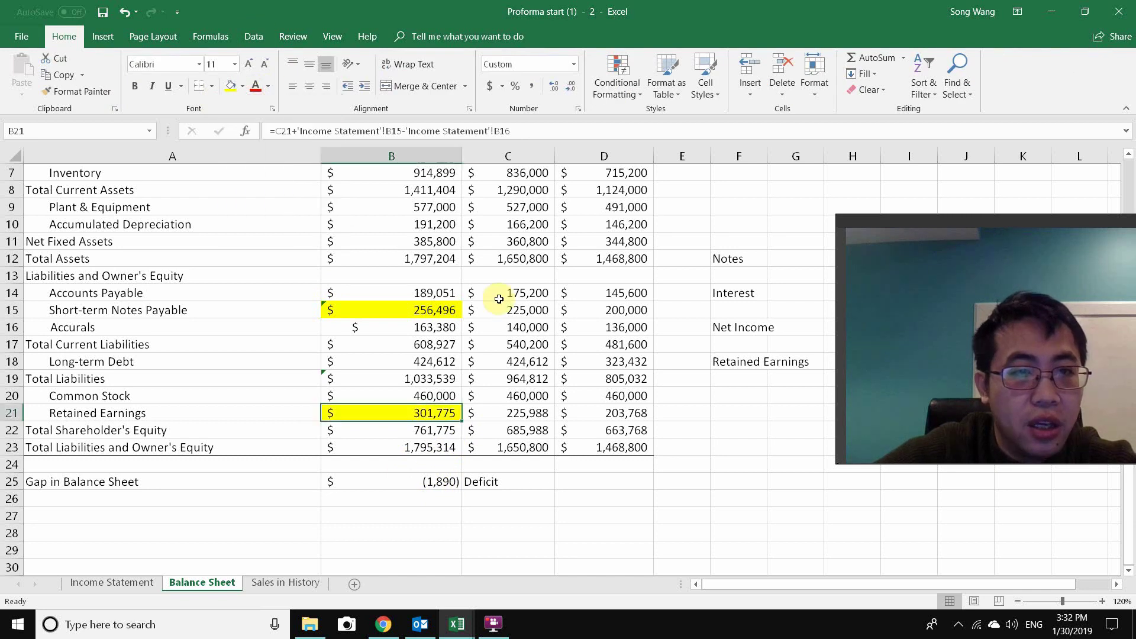
Set the Short-term Notes Payable cell B15 to 225000 and compare it with Retained Earnings in B21.
click(541, 306)
click(438, 306)
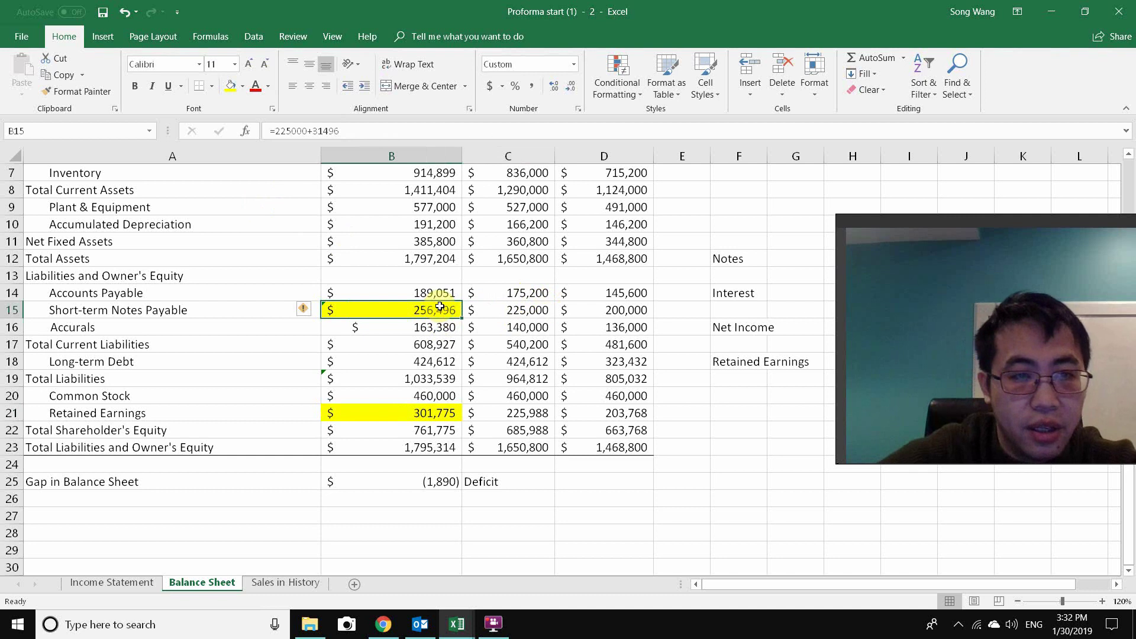
text(225000)
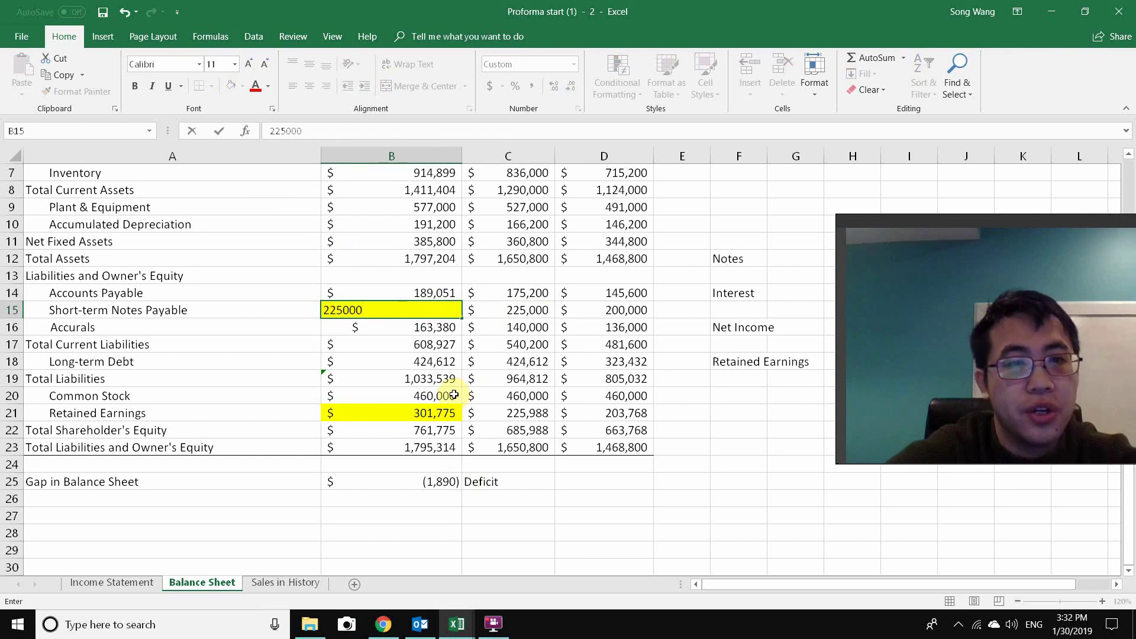
click(440, 413)
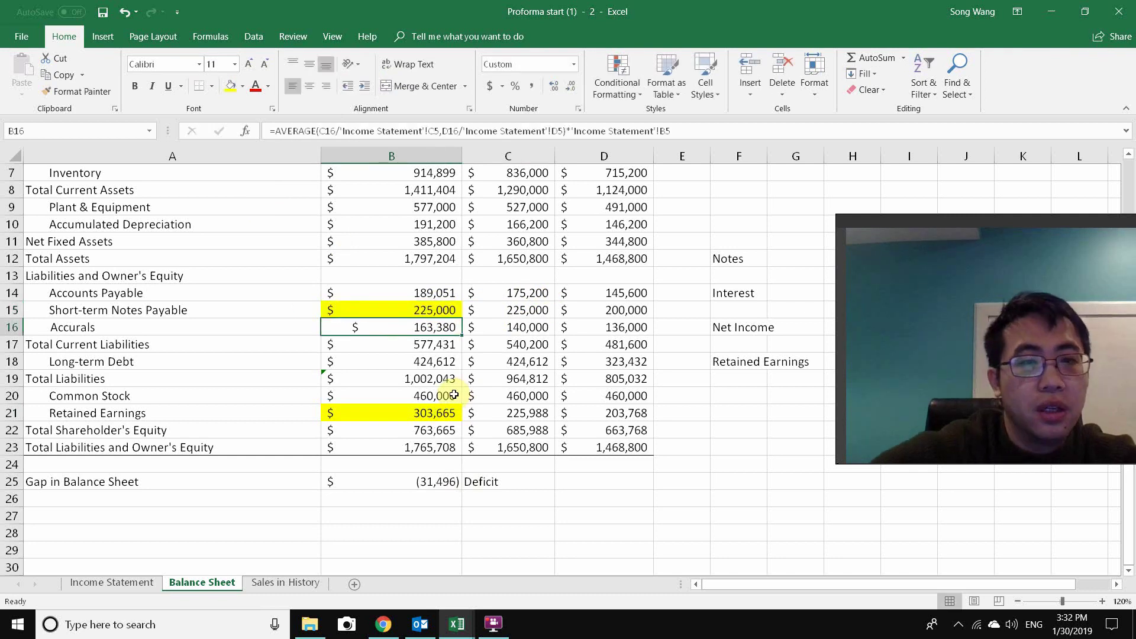
click(431, 310)
click(434, 413)
click(421, 312)
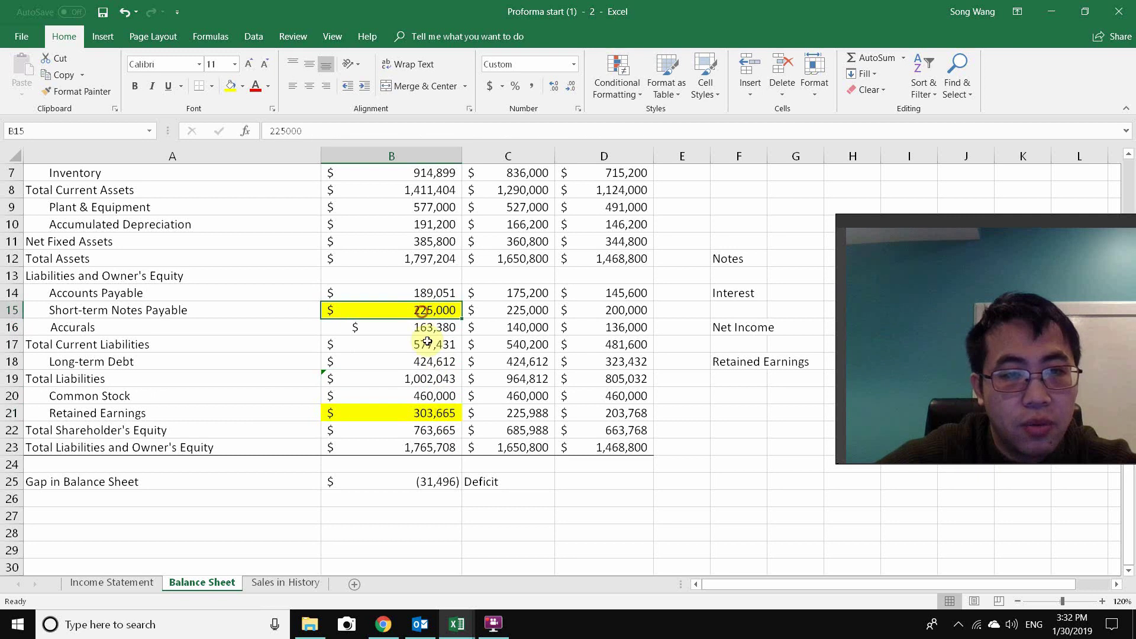
click(436, 414)
click(441, 310)
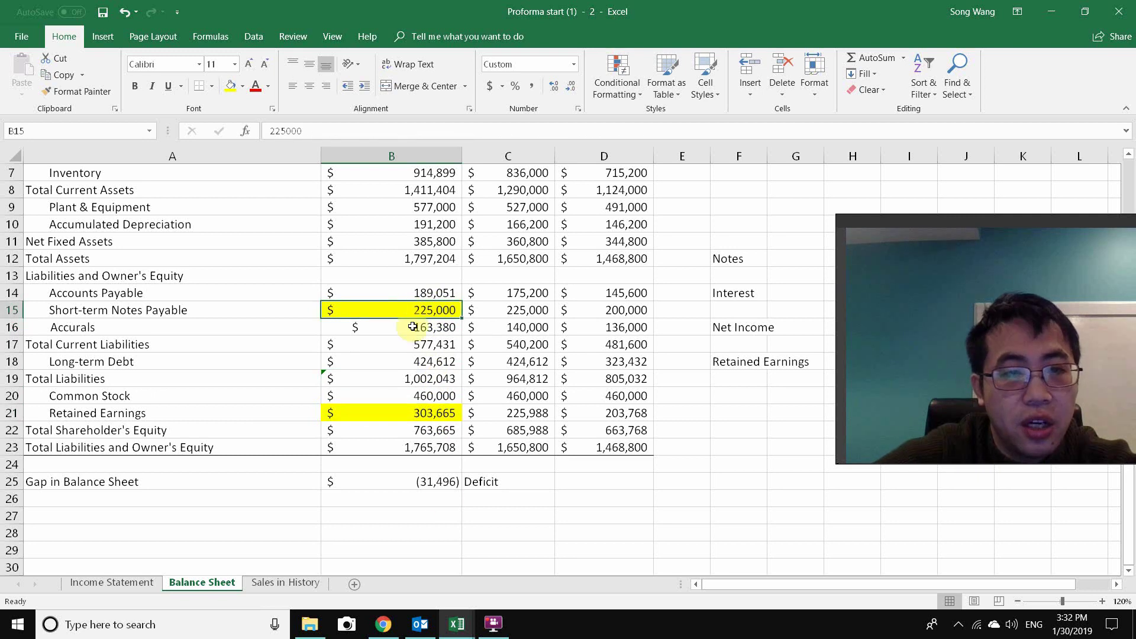
Add the deficit to the Short-term Notes Payable cell B15 by entering =225000+31496.
double_click(404, 307)
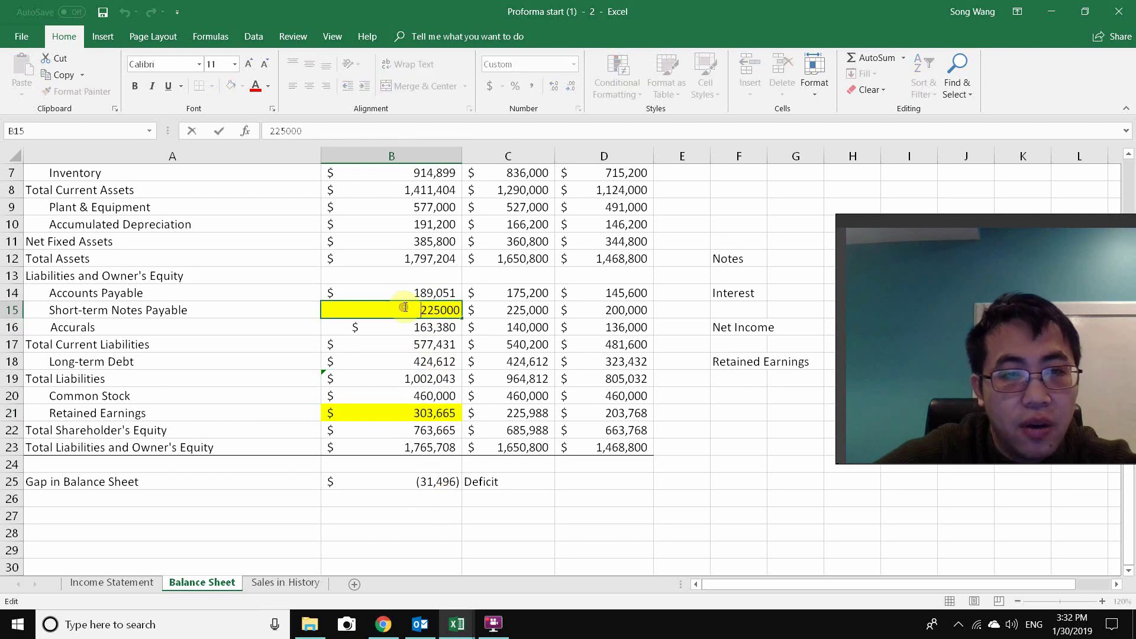
key(Home)
text(=225000)
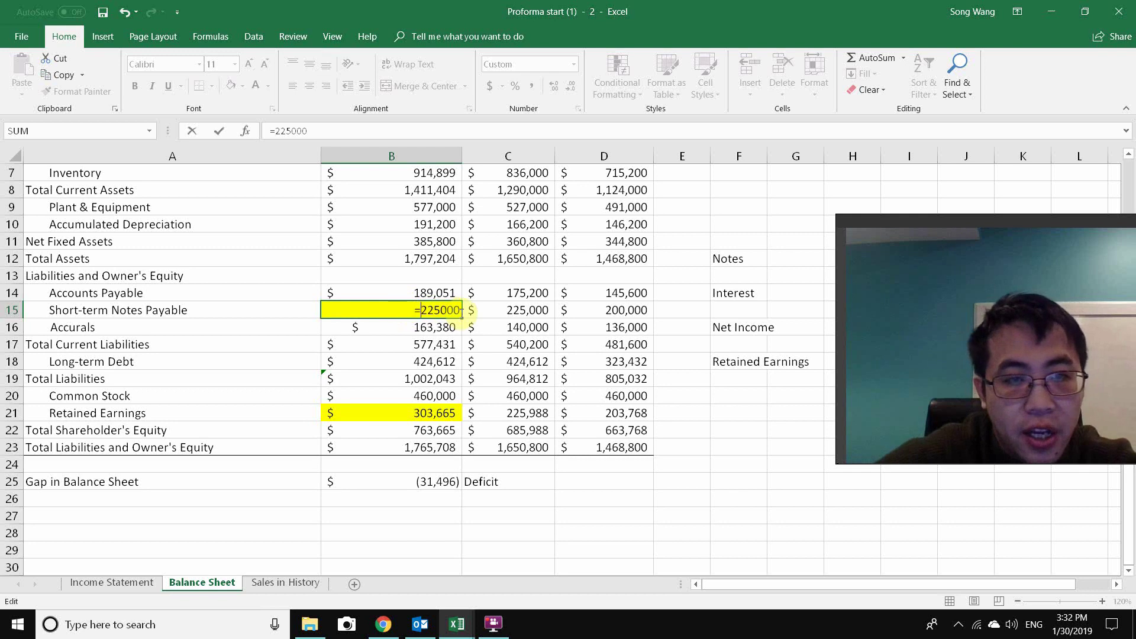
text(+31)
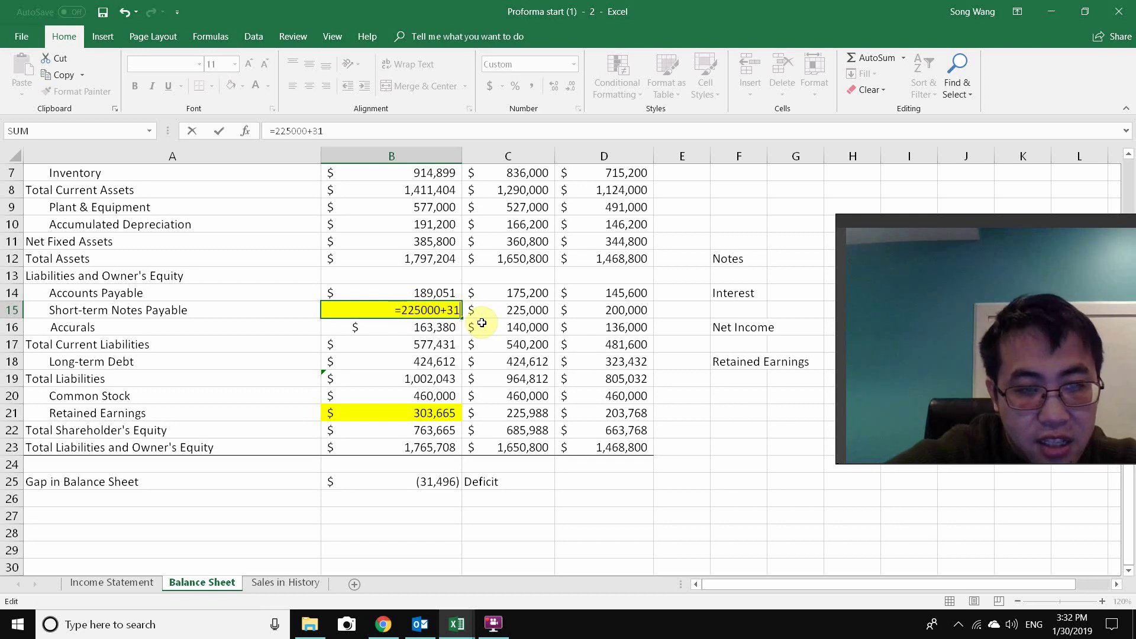
text(496)
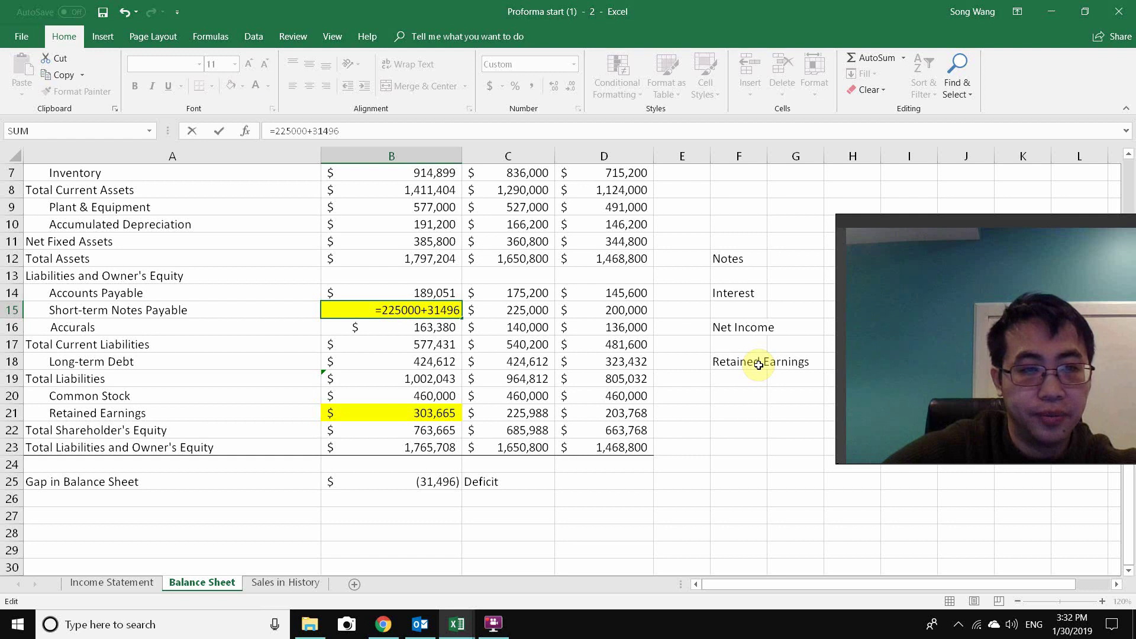
key(Return)
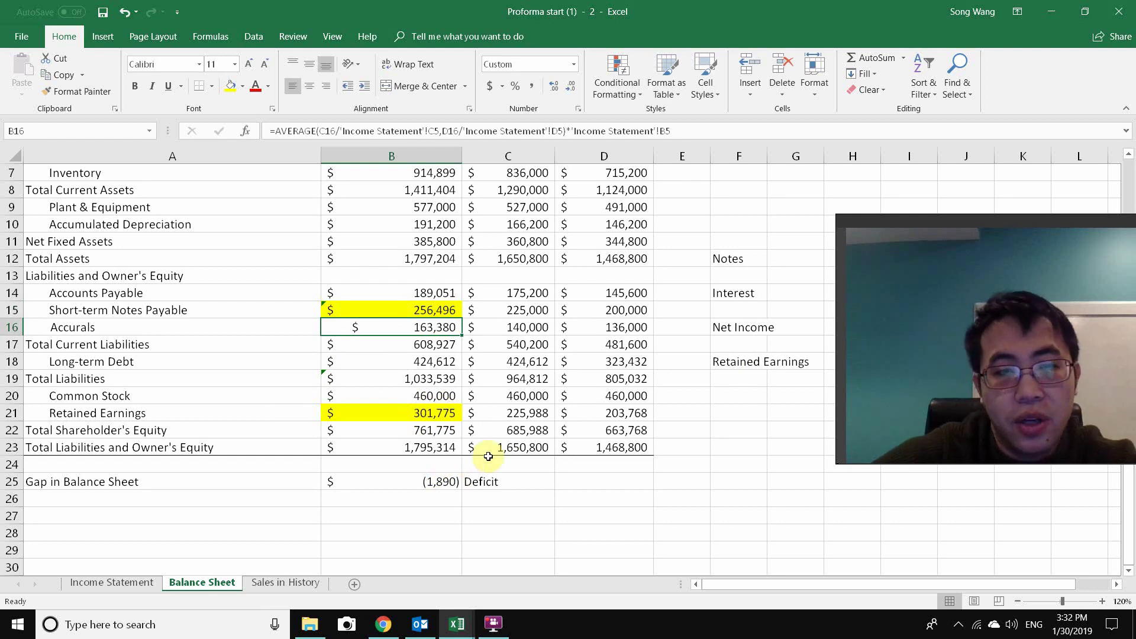
Extend the B15 formula with each remaining deficit, first +1890 and then +113, giving =225000+31496+1890+113.
double_click(450, 311)
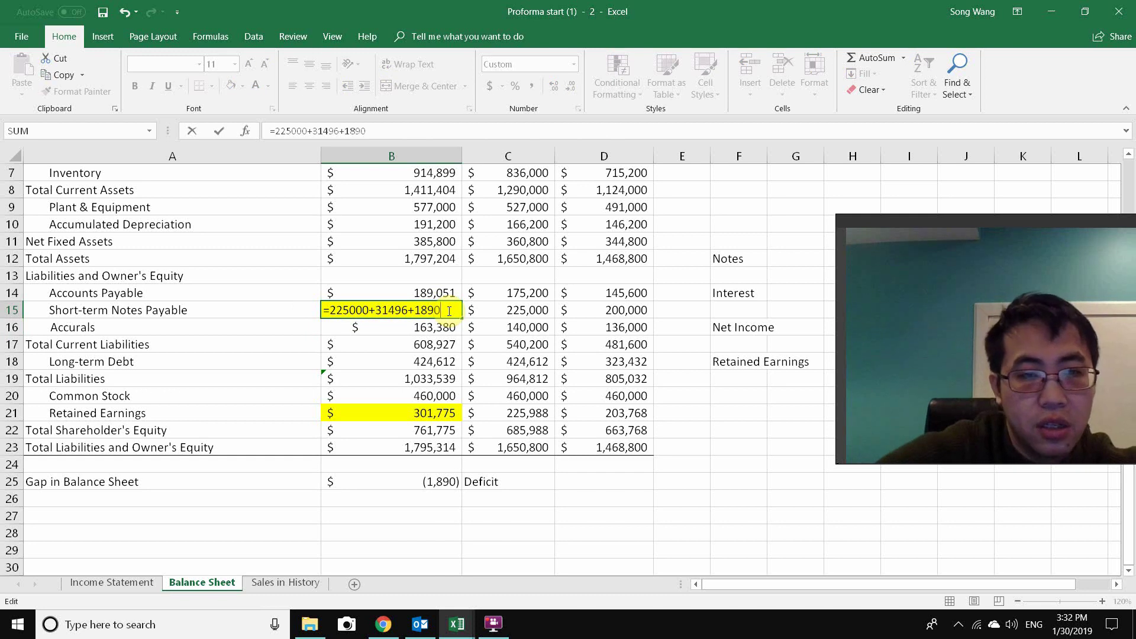
key(Return)
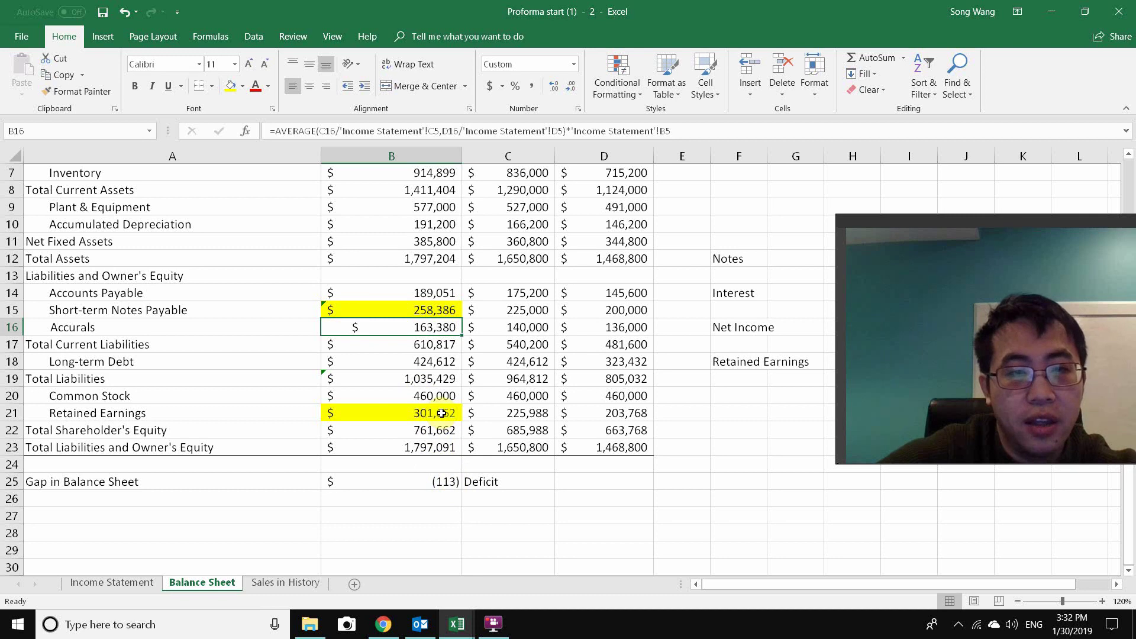
double_click(457, 312)
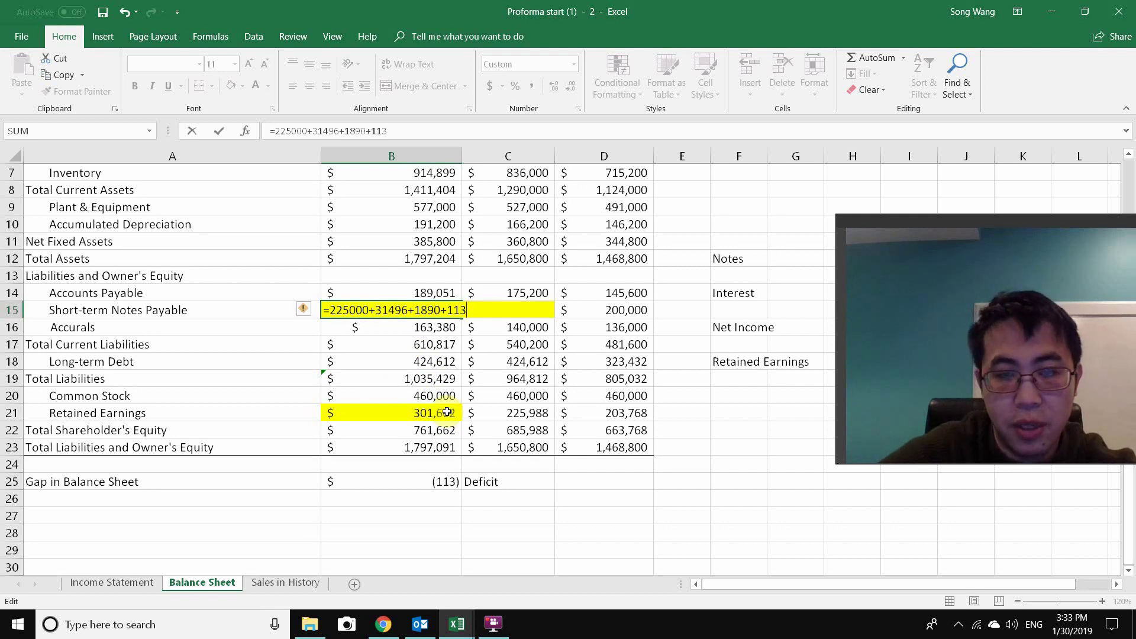
key(Return)
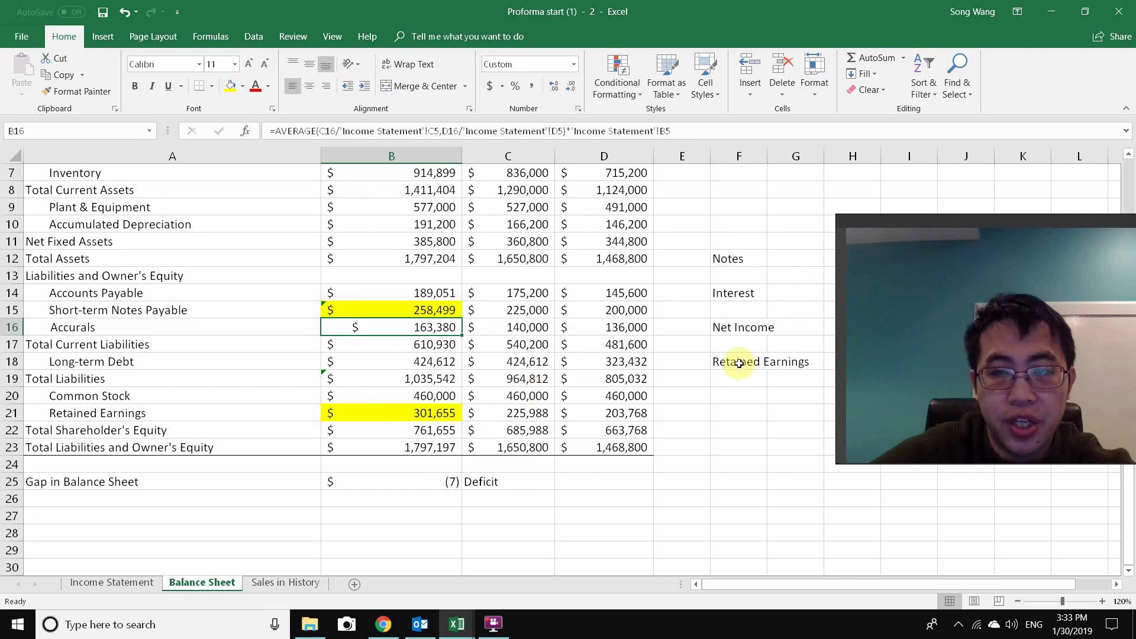
Add the label Gap in F20 below the Retained Earnings label.
click(732, 397)
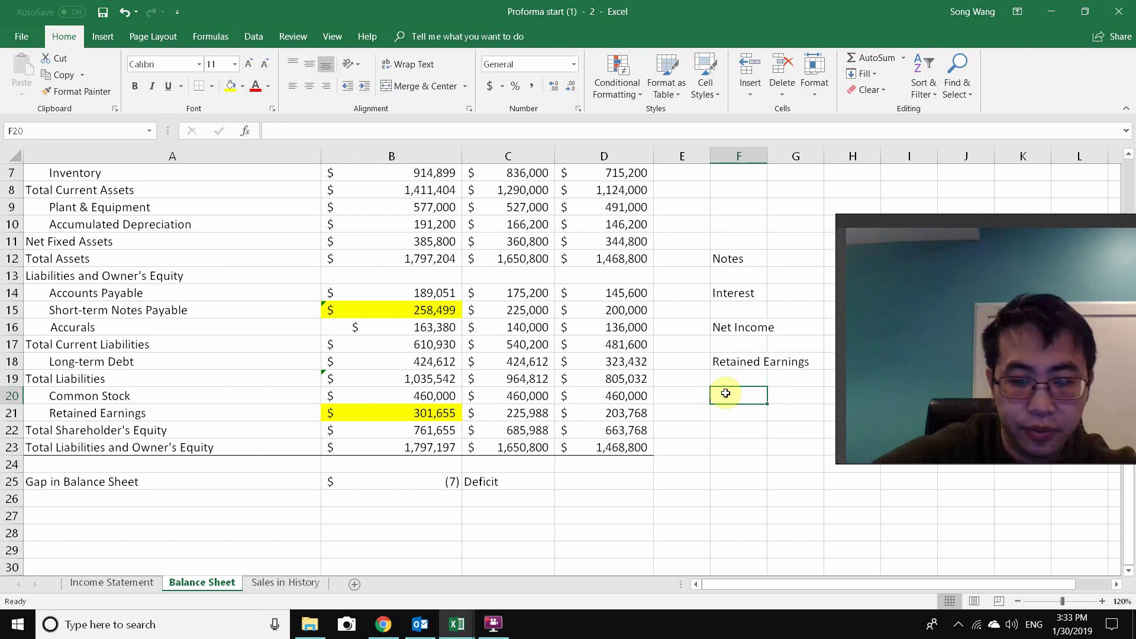
text(GAP)
key(Return)
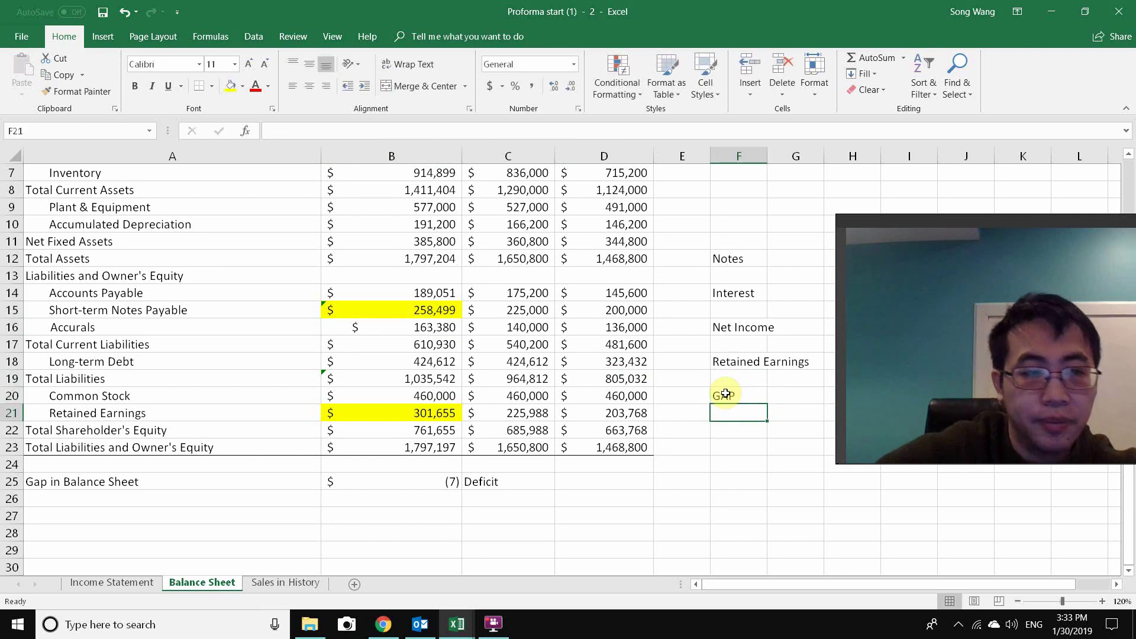
click(732, 395)
text(G)
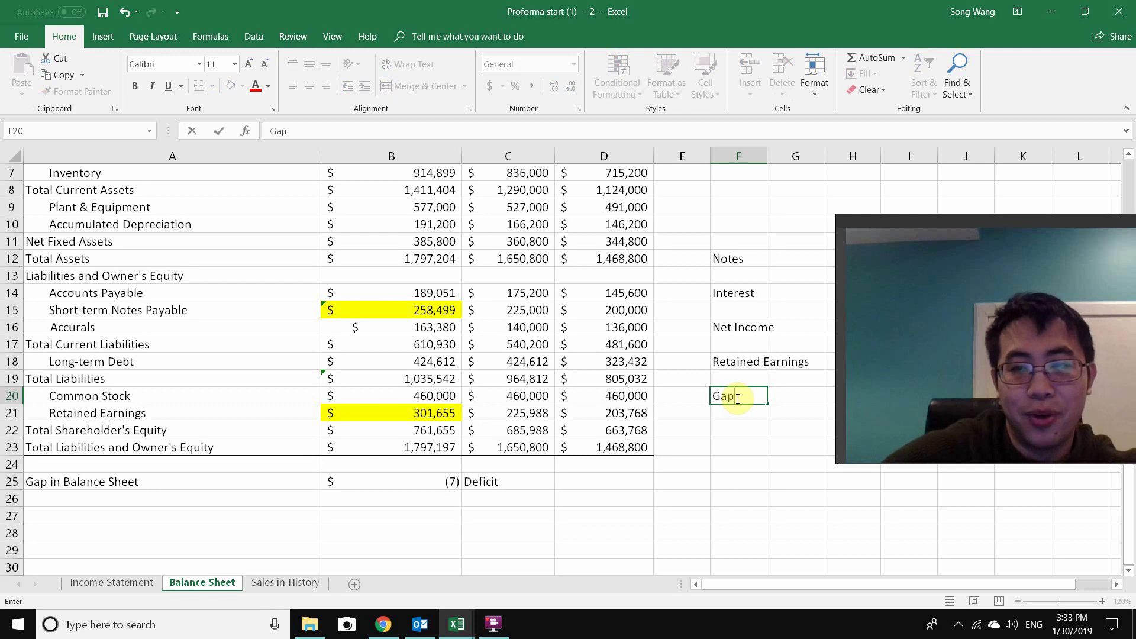
text(ap)
key(Return)
click(736, 398)
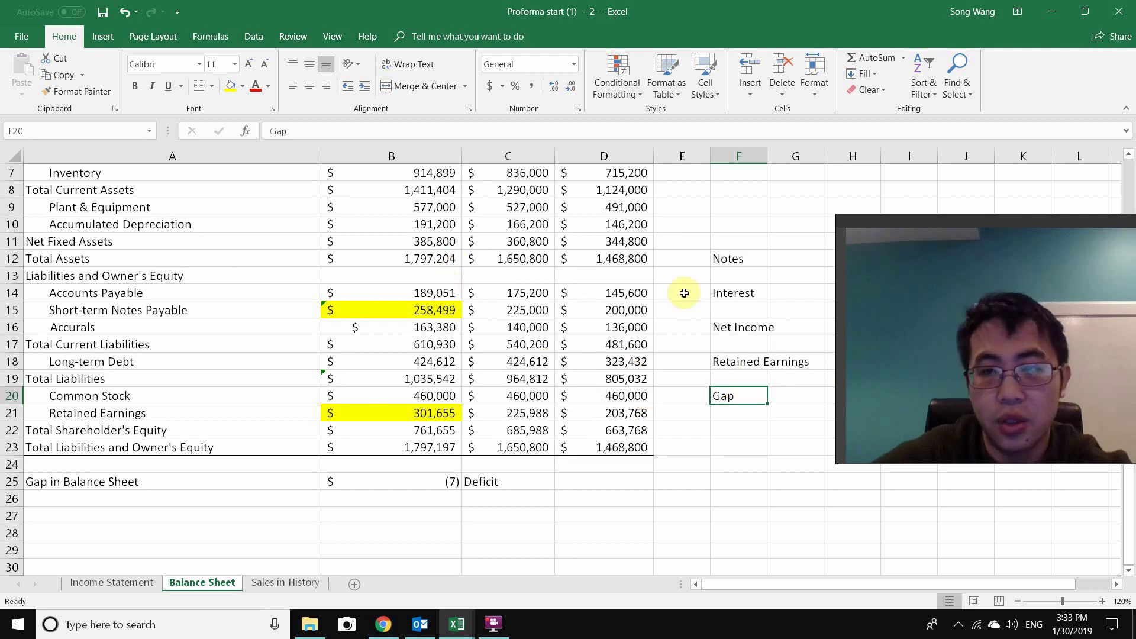
Reset the Short-term Notes Payable cell B15 to 225000 and clear the explanatory labels from F12:G22.
click(608, 498)
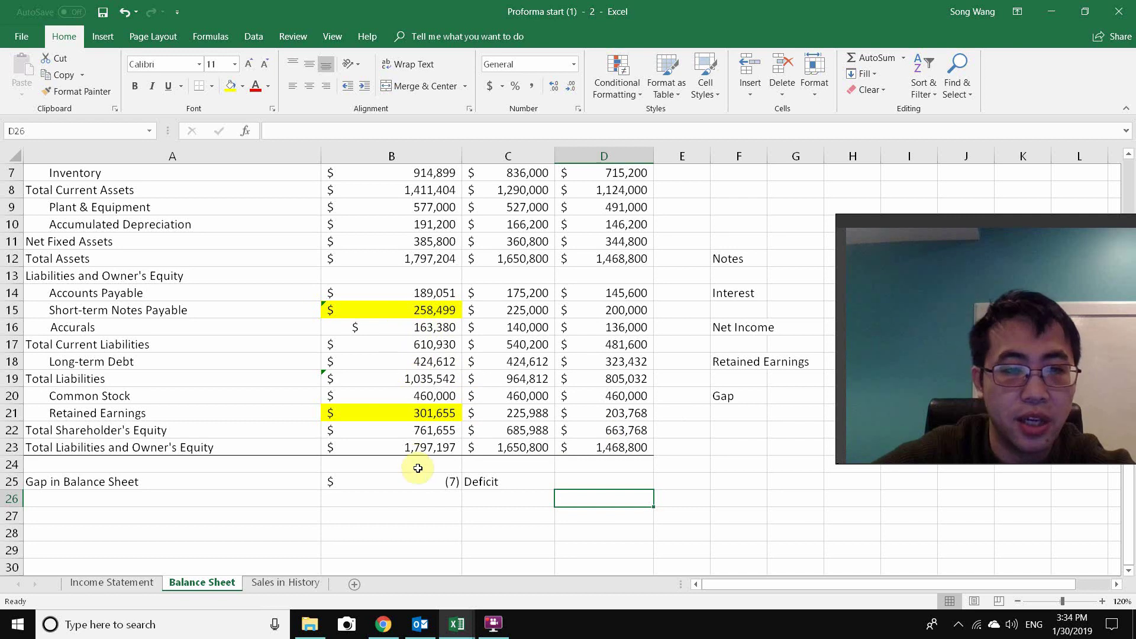
click(442, 308)
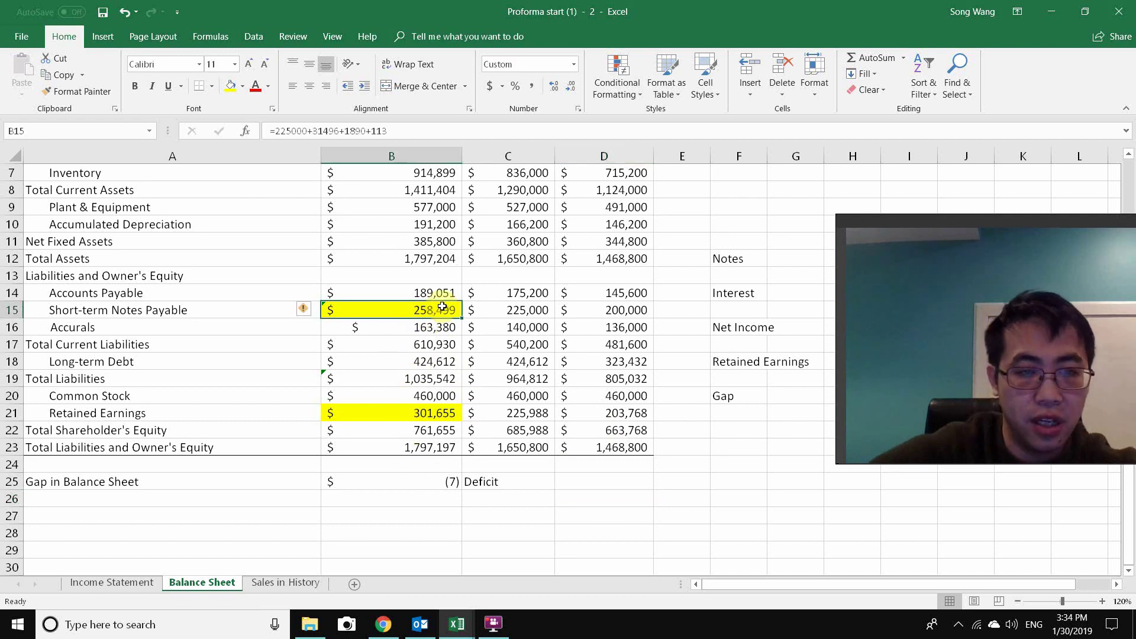
text(225000)
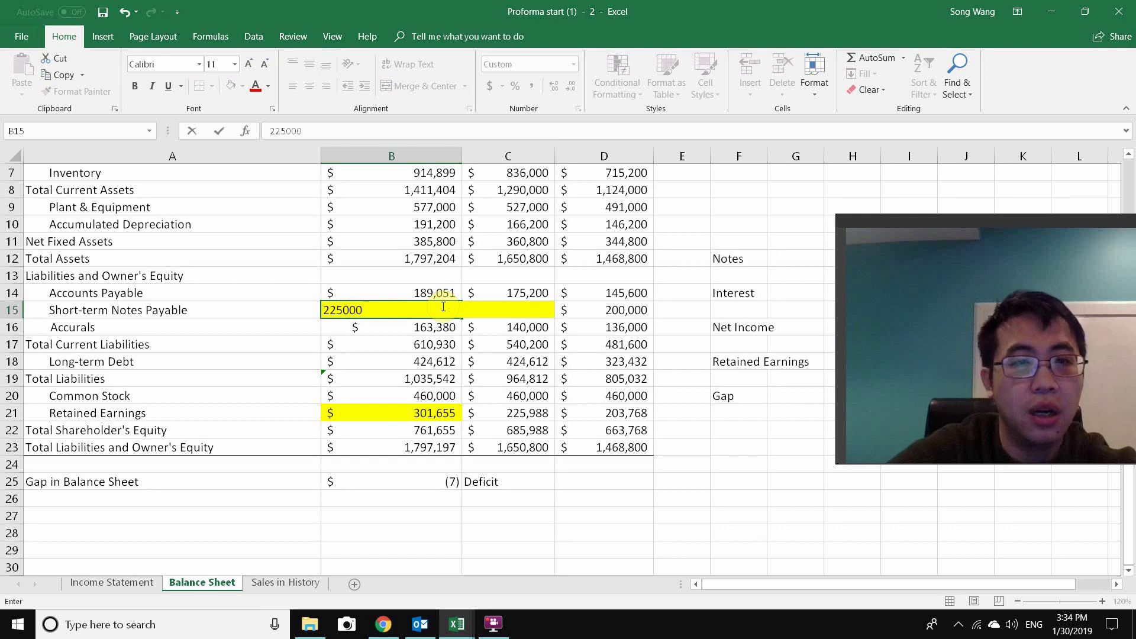
key(Return)
click(445, 310)
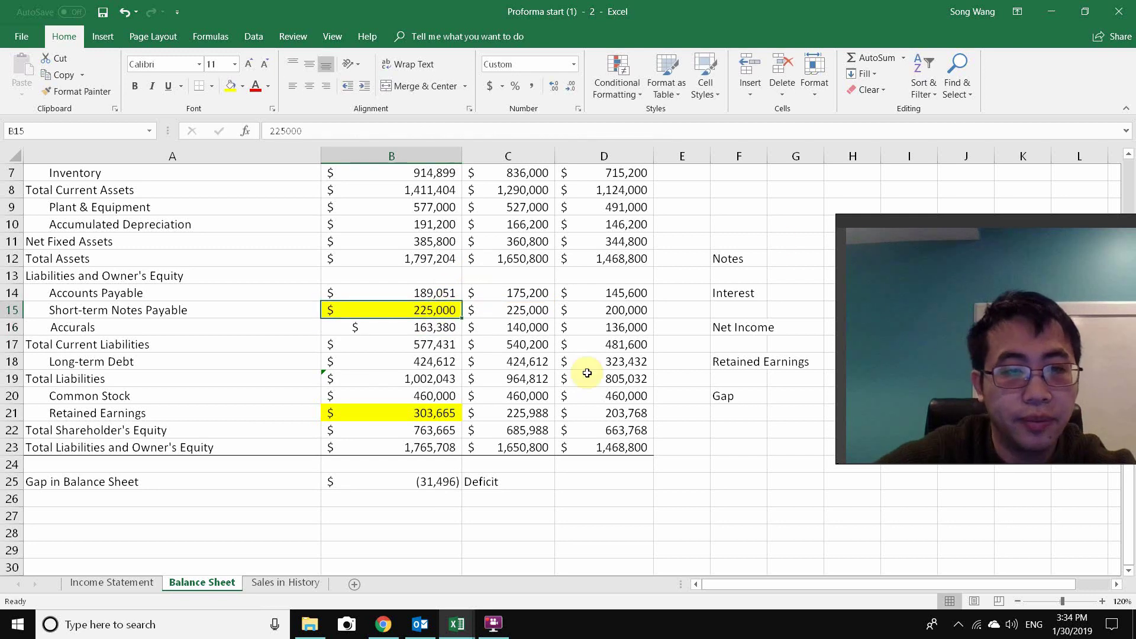
drag(726, 258, 782, 428)
key(Delete)
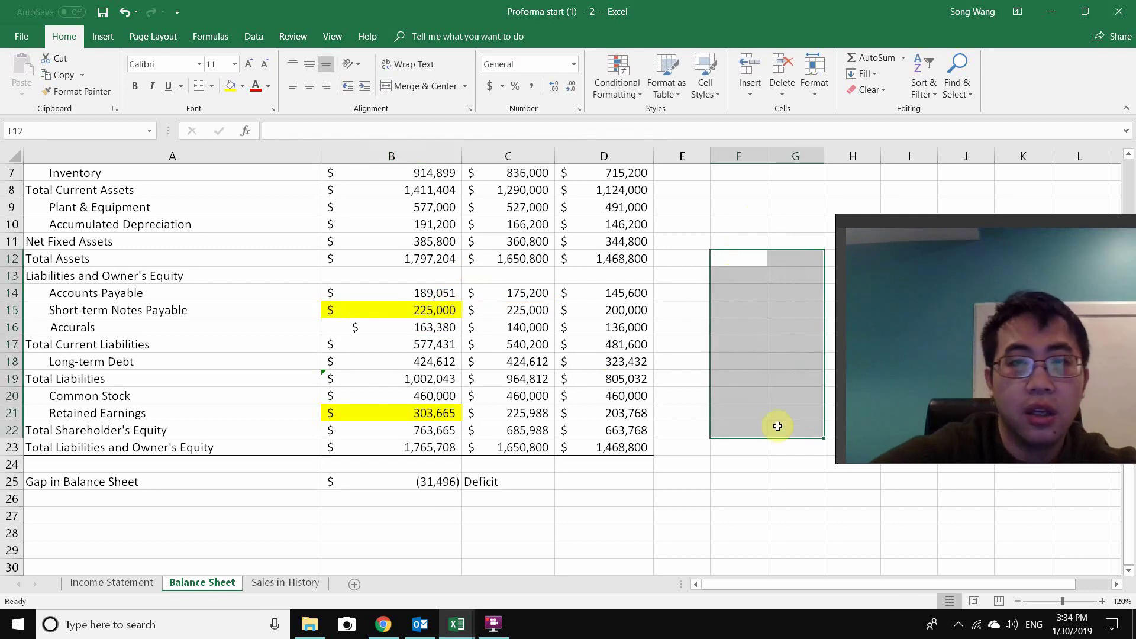
Start a Goal Seek that sets the balance sheet gap B25 to the value 0.
click(254, 36)
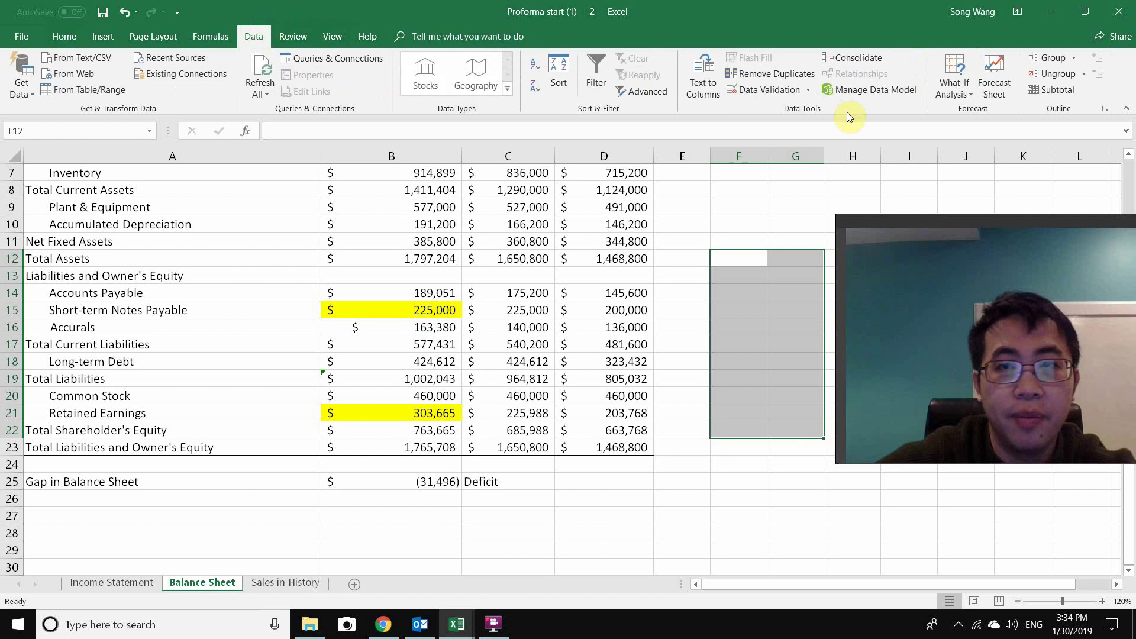
click(972, 92)
click(959, 128)
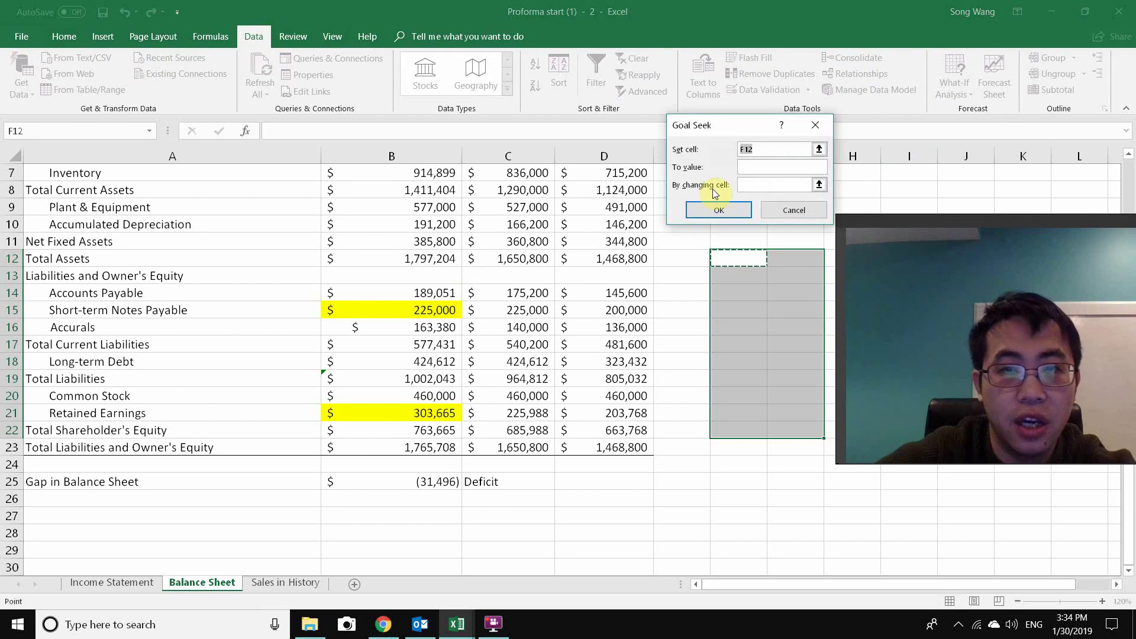
click(430, 479)
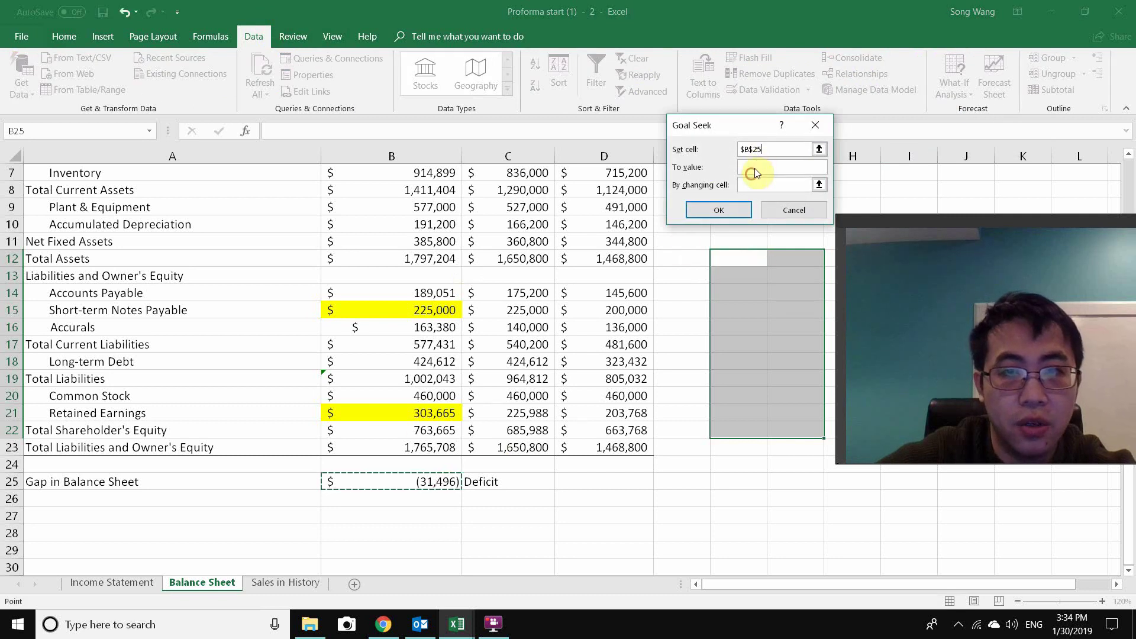
click(755, 169)
text(0)
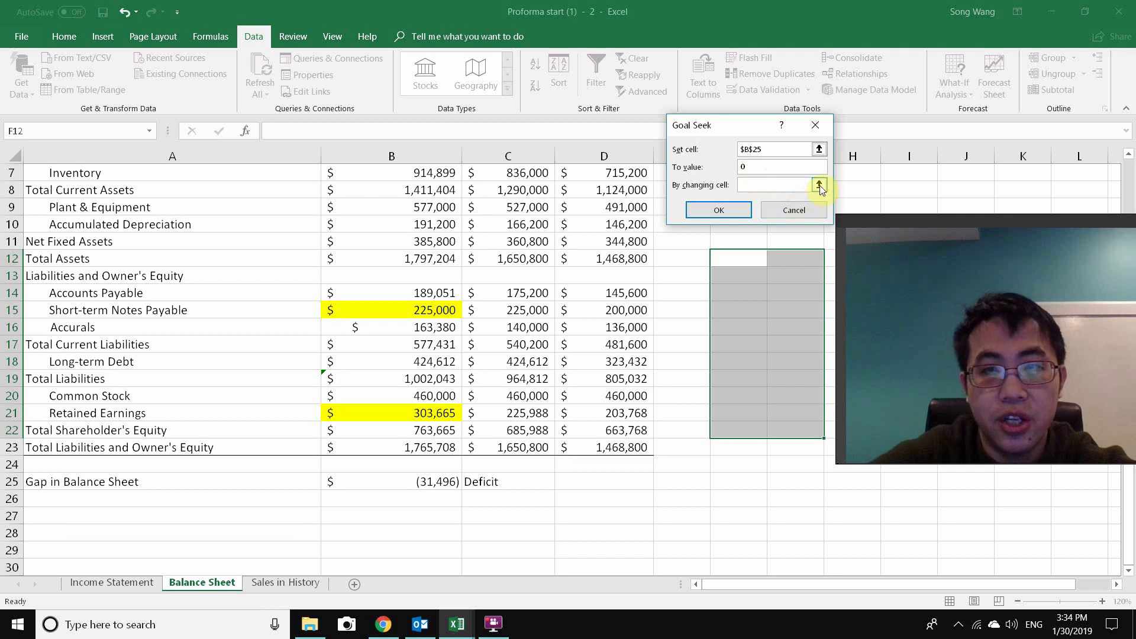
Use the Short-term Notes Payable cell B15 as the changing cell, run the Goal Seek and accept its solution.
click(818, 184)
click(420, 314)
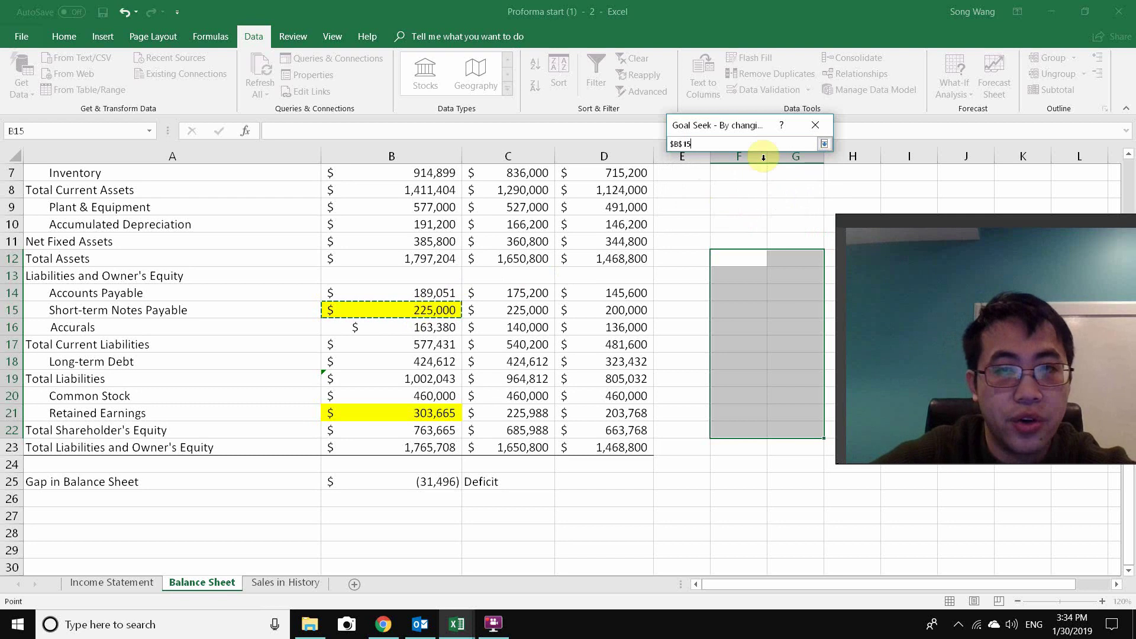
click(824, 143)
click(719, 211)
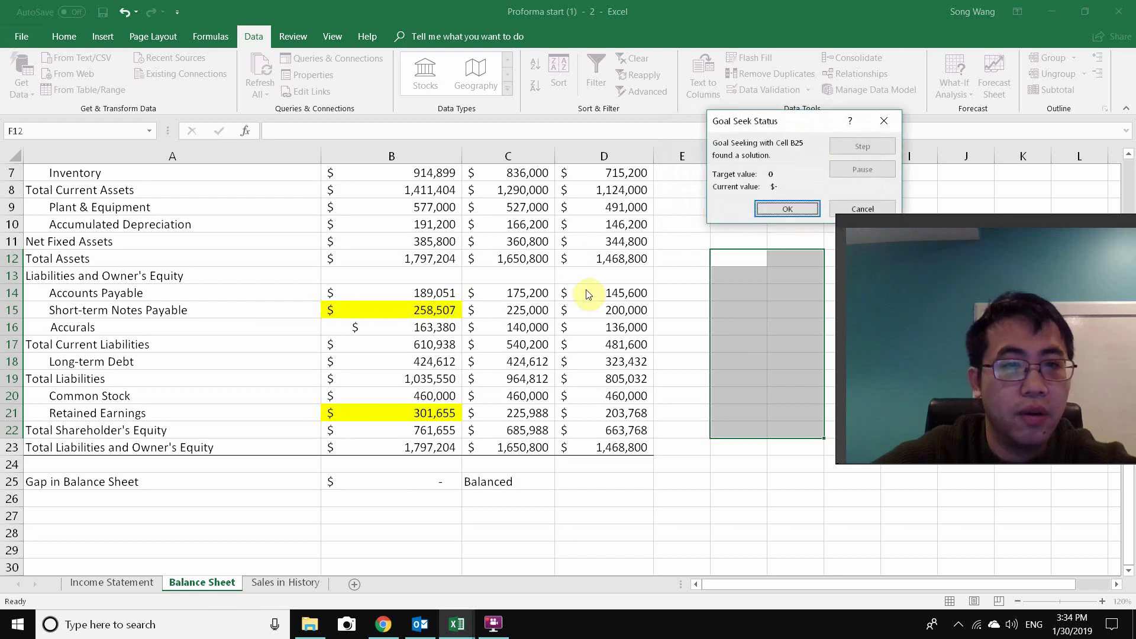
click(772, 208)
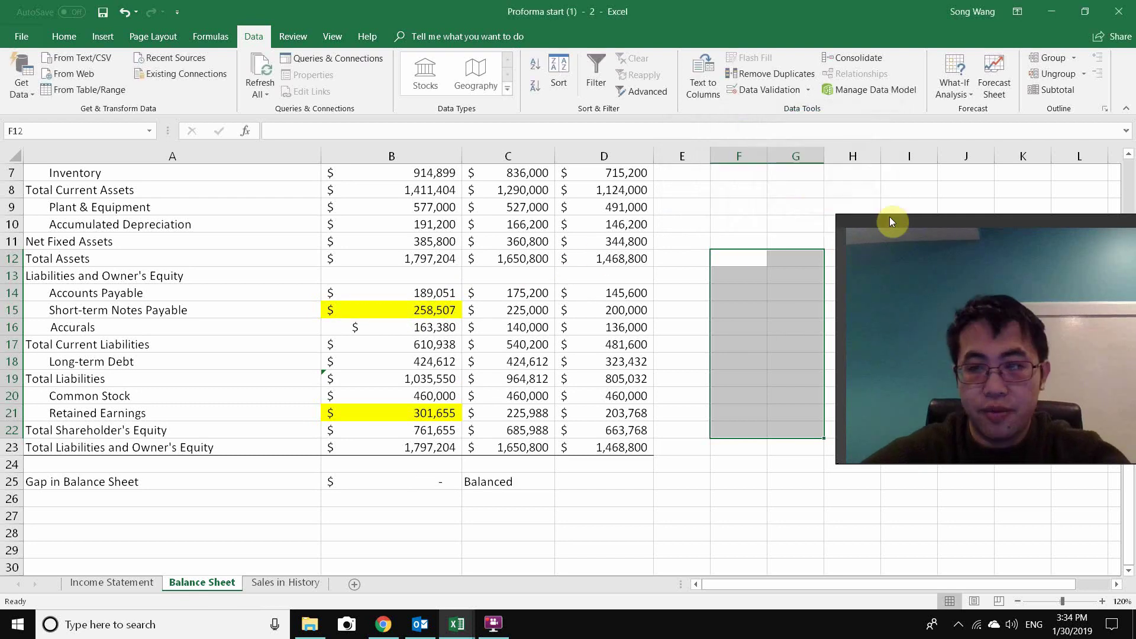